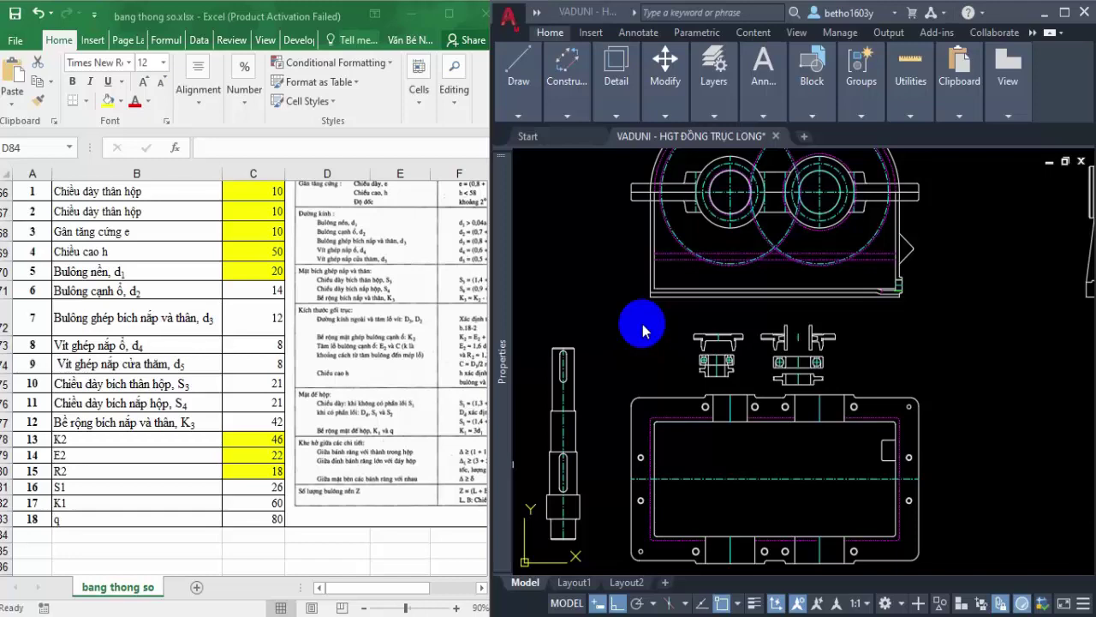
# Step: Focus the AutoCAD drawing and select the upper gearbox housing view
pyautogui.click(639, 344)
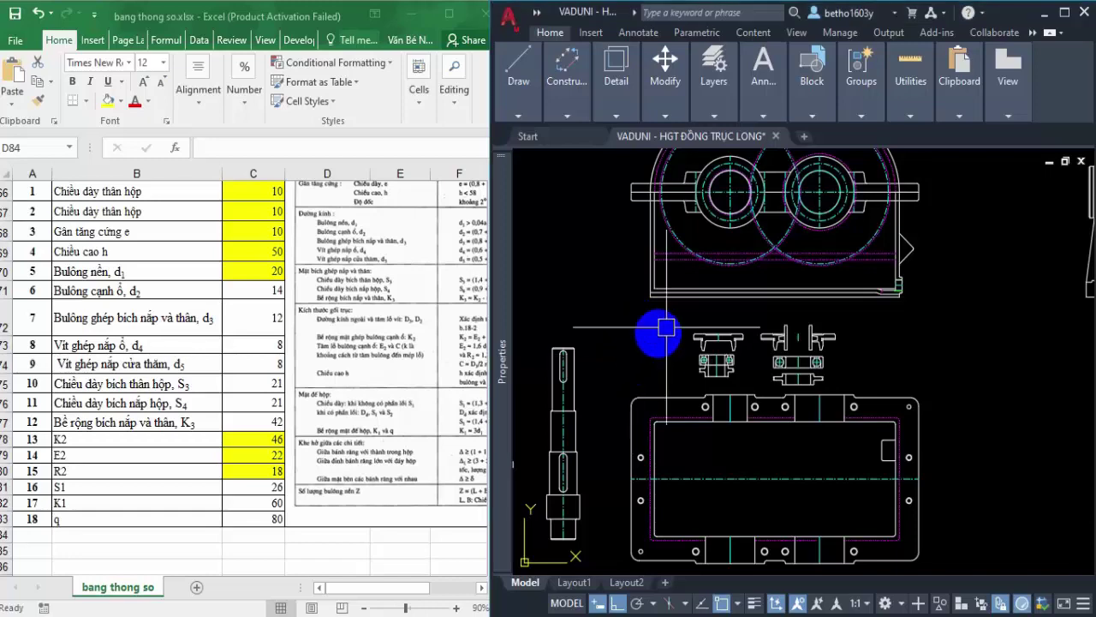
pyautogui.click(833, 292)
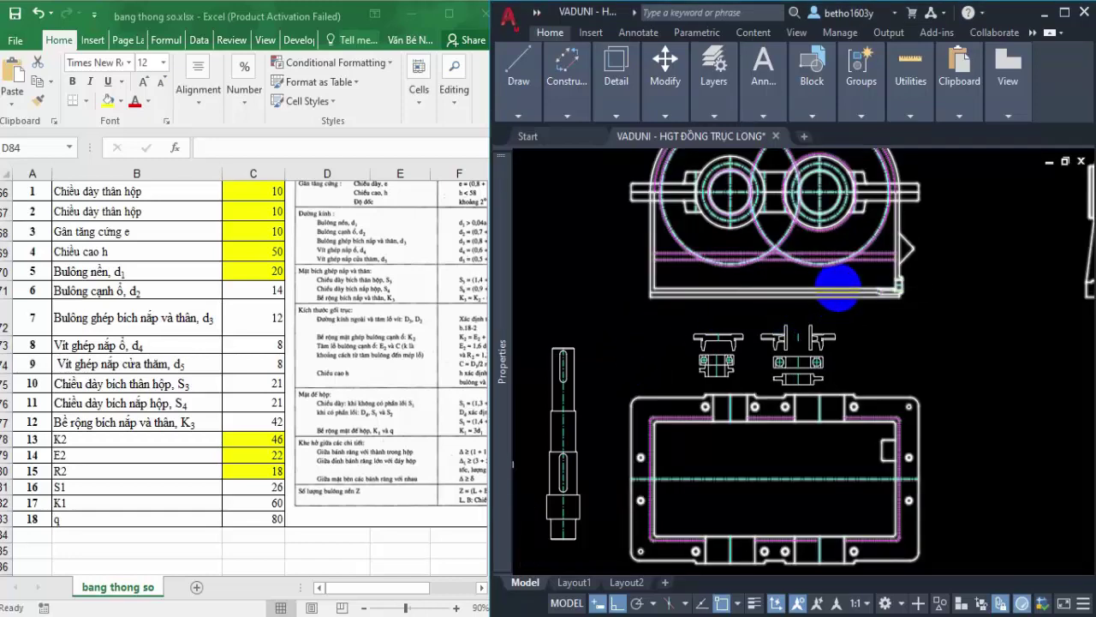
pyautogui.scroll(-2, 746, 343)
pyautogui.scroll(-2, 759, 391)
pyautogui.scroll(-1, 750, 418)
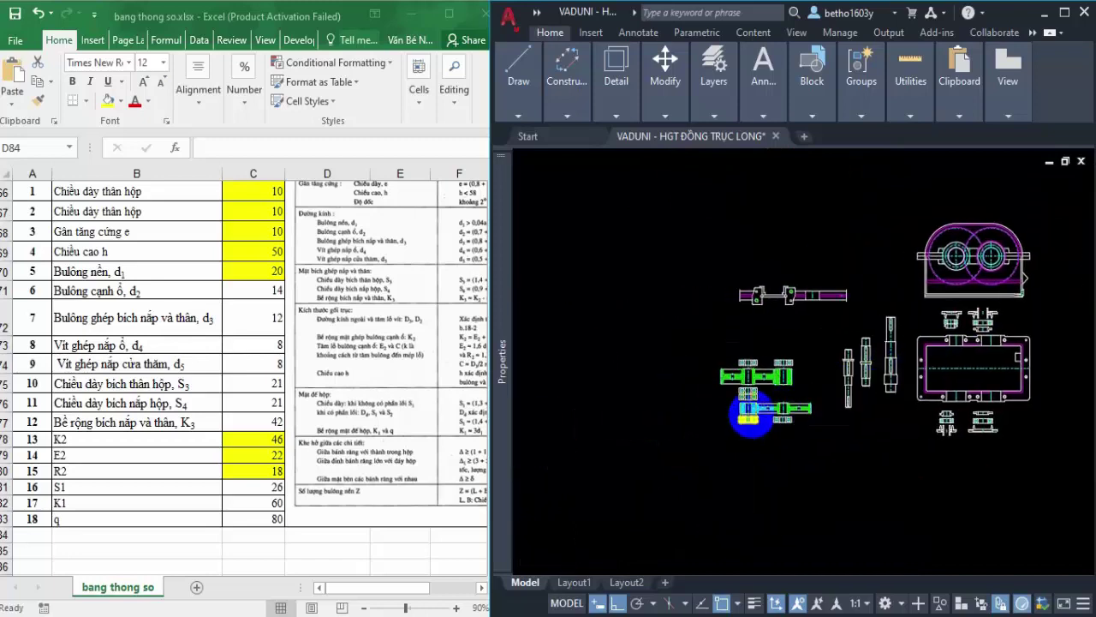
pyautogui.scroll(5, 750, 418)
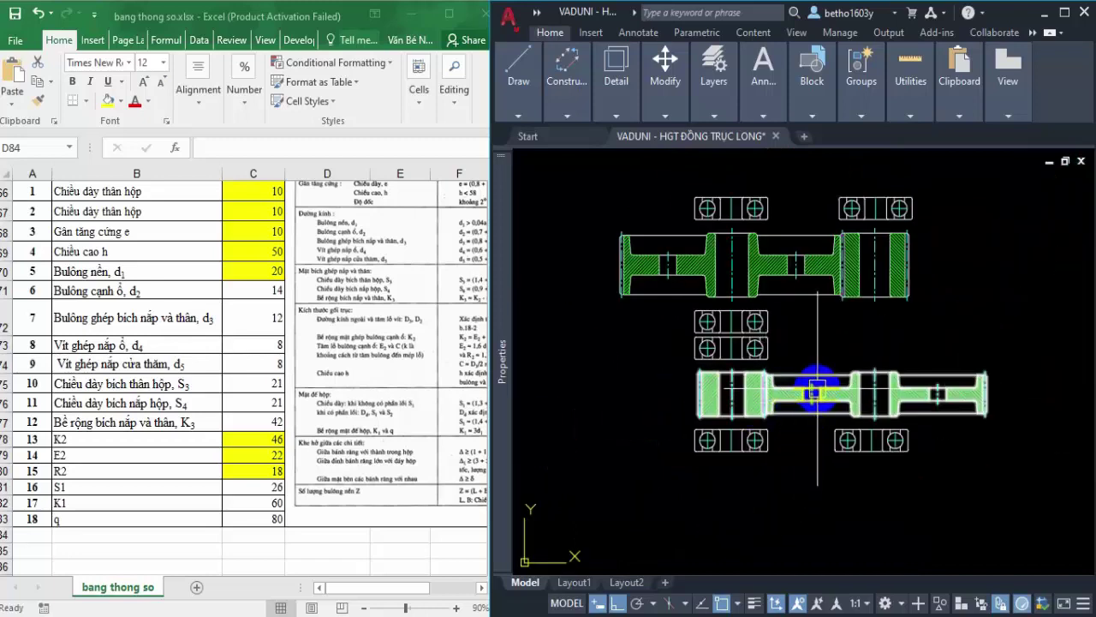
pyautogui.click(828, 301)
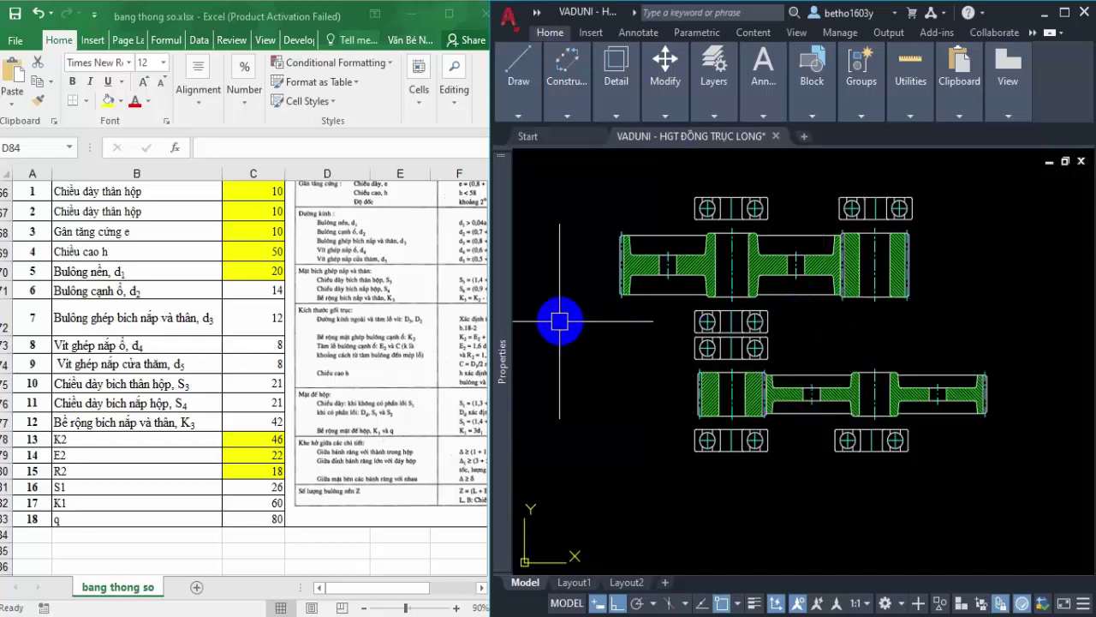
# Step: Bring the whole gearbox layout into view and select the gearbox assembly block
pyautogui.scroll(-5, 949, 448)
pyautogui.moveTo(949, 448)
pyautogui.mouseDown(button='middle')
pyautogui.moveTo(795, 477)
pyautogui.moveTo(737, 514)
pyautogui.mouseUp(button='middle')
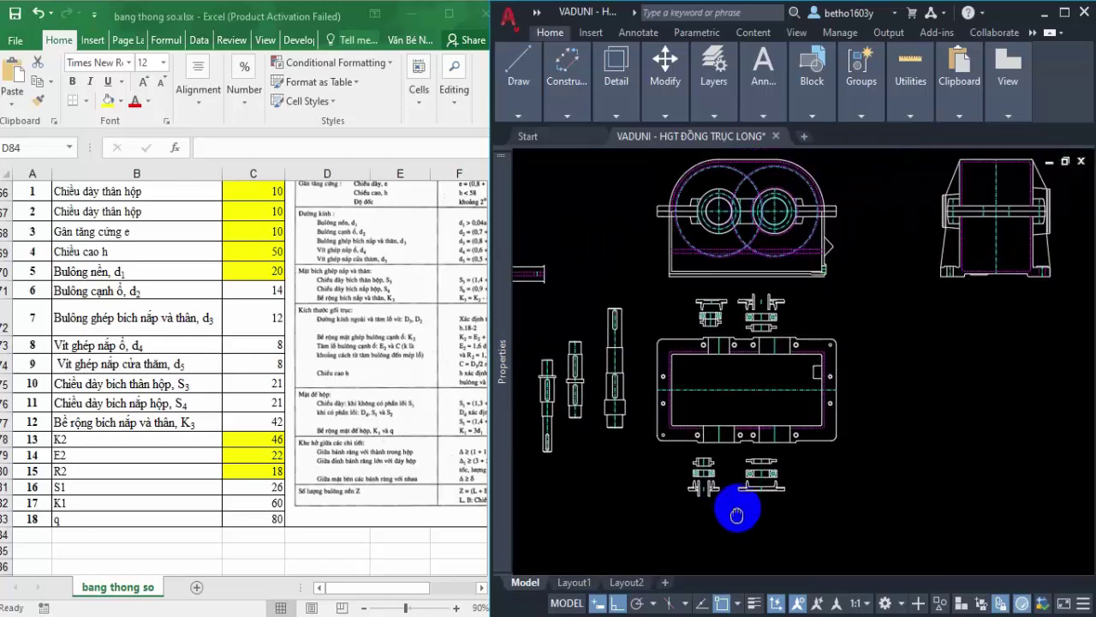
pyautogui.click(756, 396)
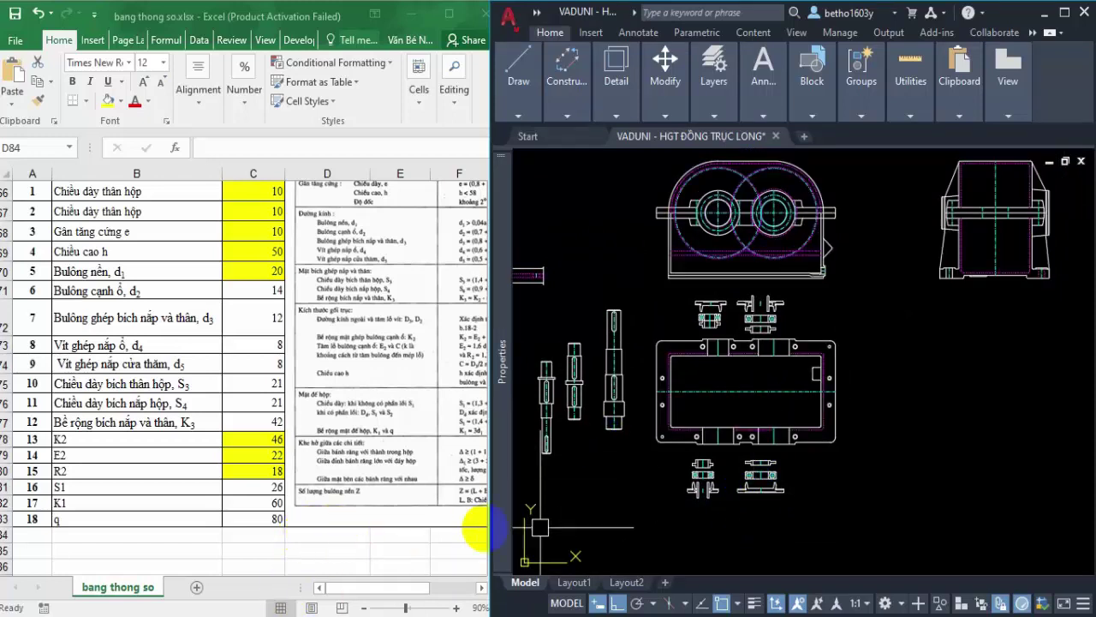
pyautogui.click(788, 335)
pyautogui.scroll(3, 770, 433)
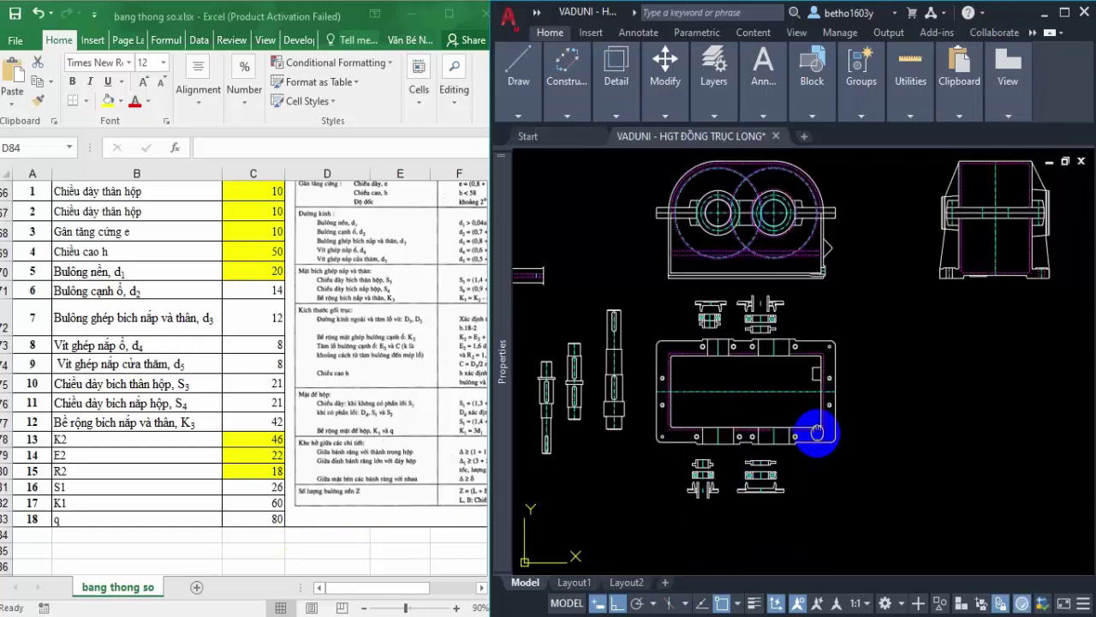
pyautogui.scroll(-3, 886, 443)
# Step: Show the gearbox block's custom properties and set gama to 10
pyautogui.click(885, 443)
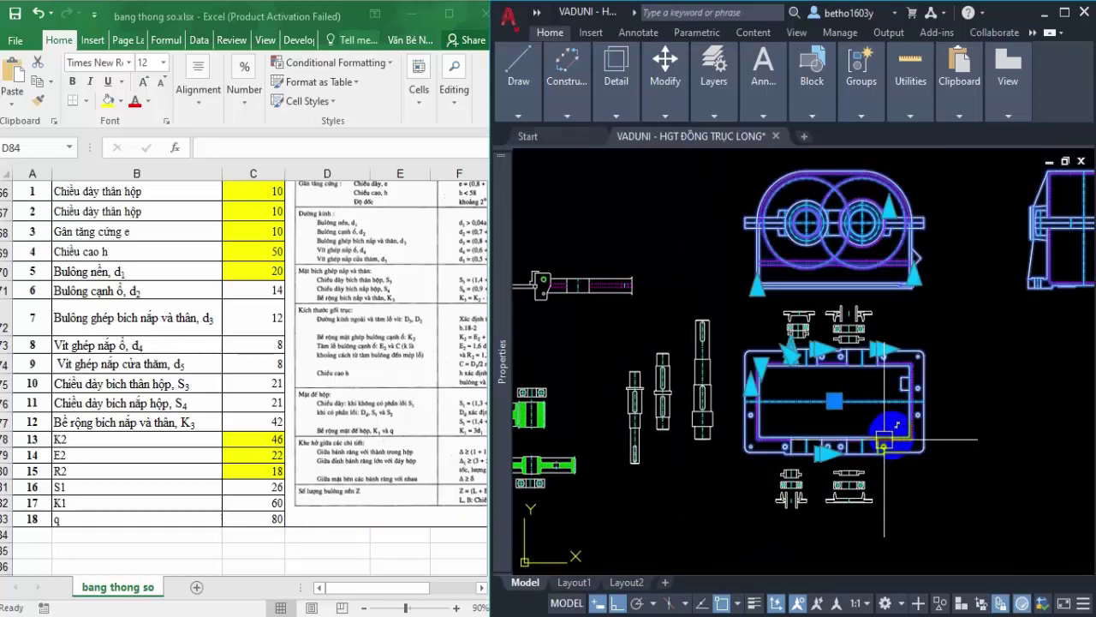
pyautogui.click(504, 349)
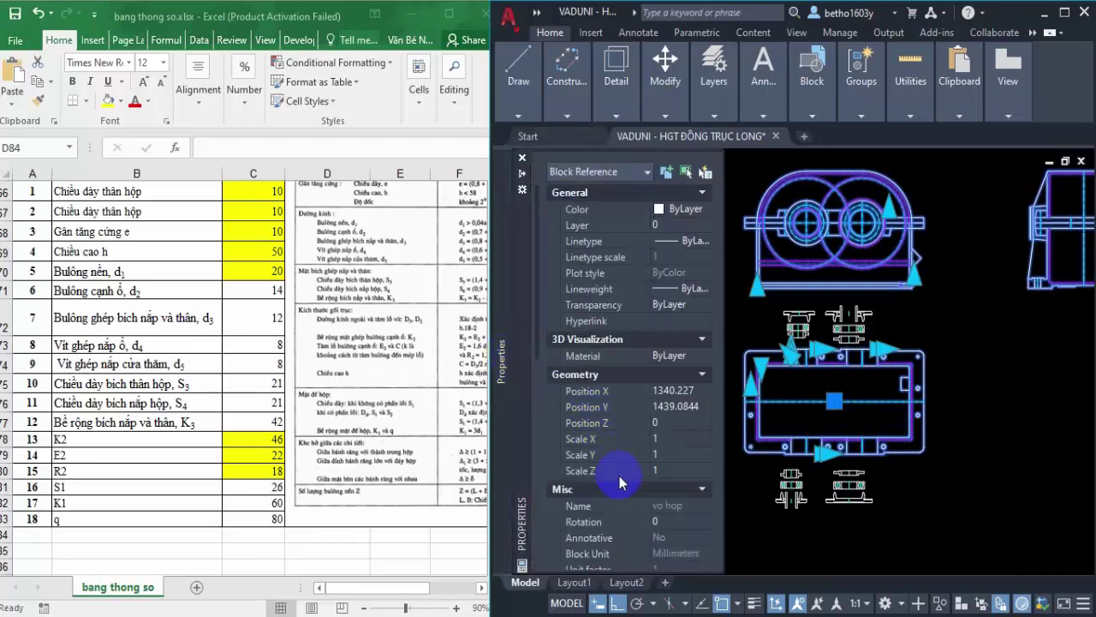
pyautogui.scroll(-5, 619, 483)
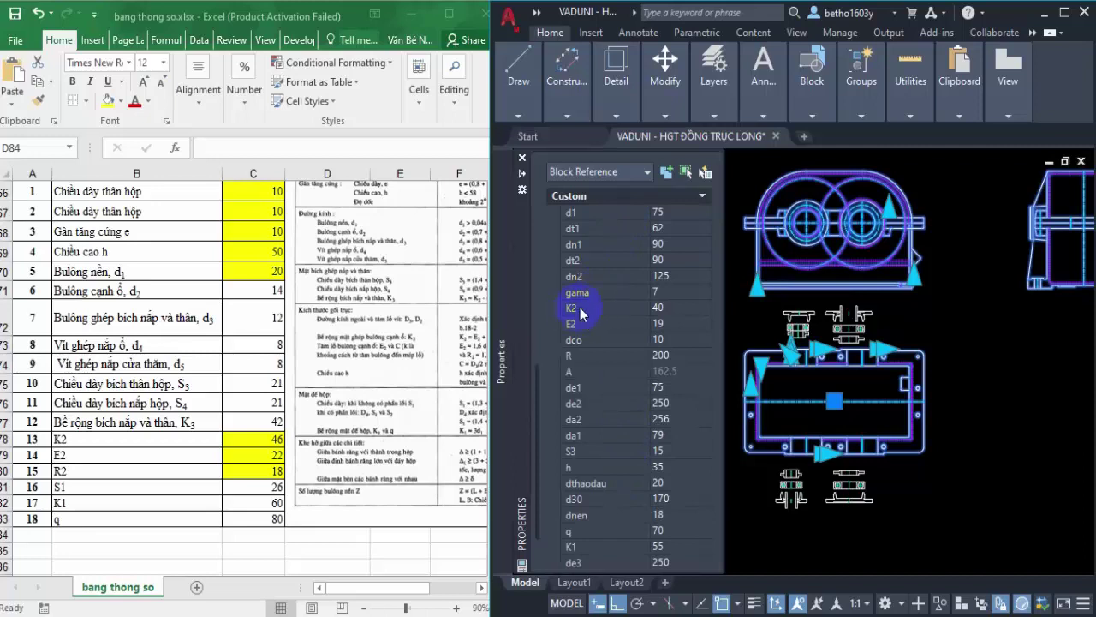
pyautogui.click(652, 294)
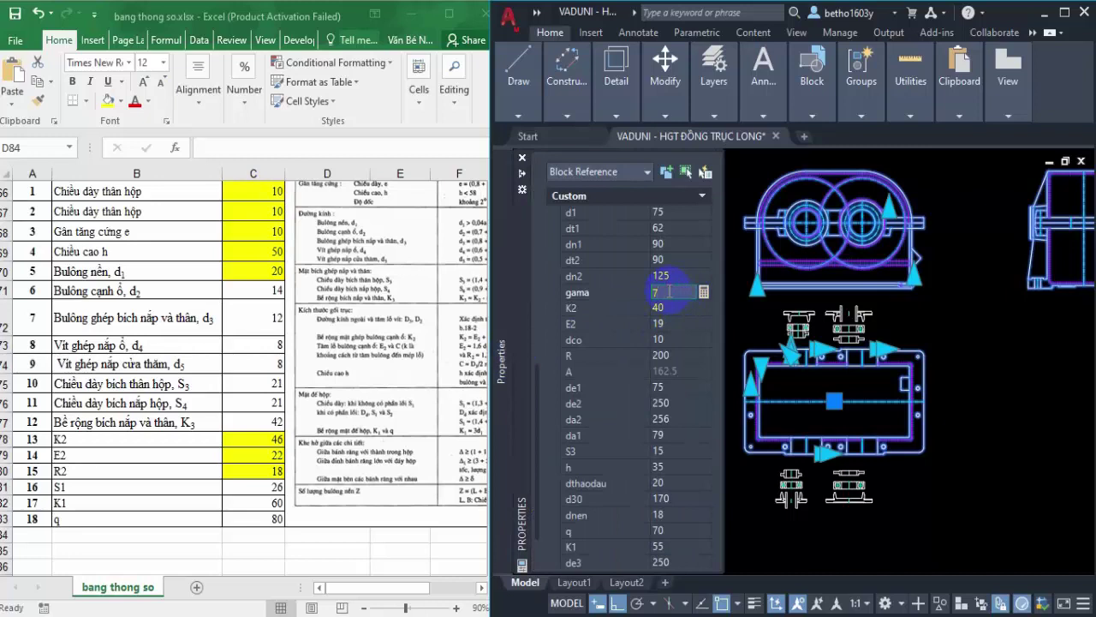
pyautogui.press('BackSpace')
pyautogui.write('10')
# Step: Set K2 to 46, E2 to 22 and dco to 14
pyautogui.click(669, 308)
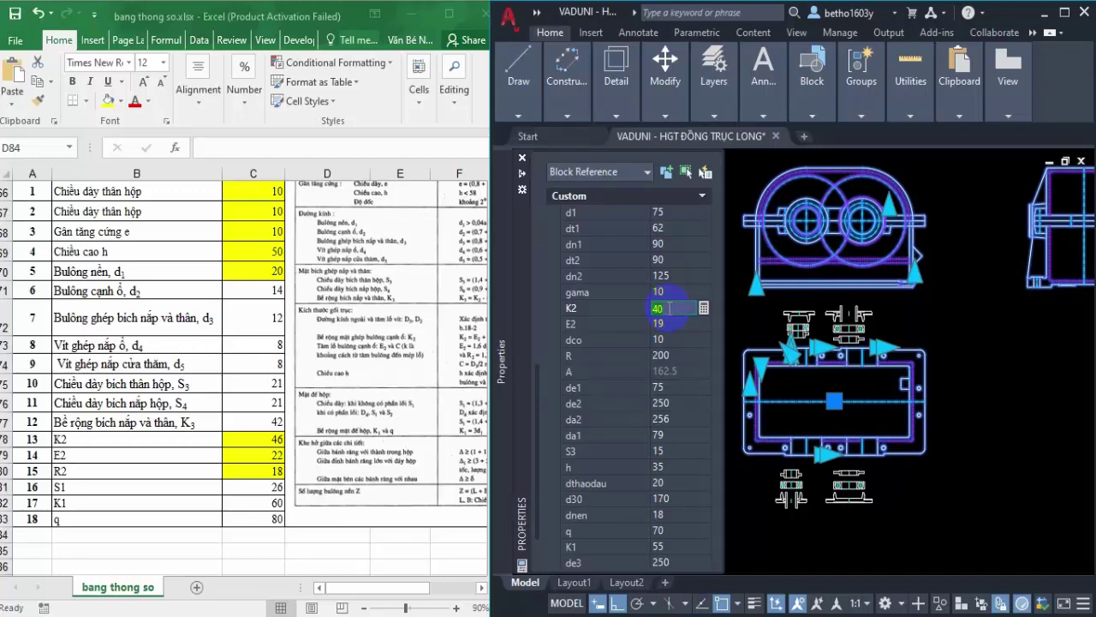
pyautogui.write('46')
pyautogui.click(668, 322)
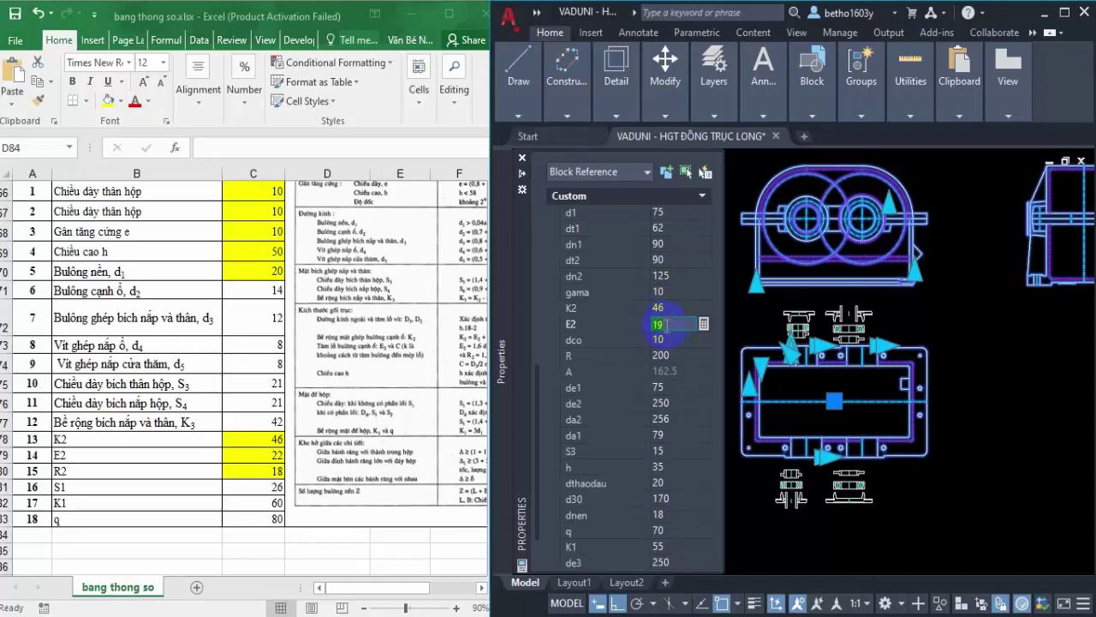
pyautogui.write('22')
pyautogui.click(667, 341)
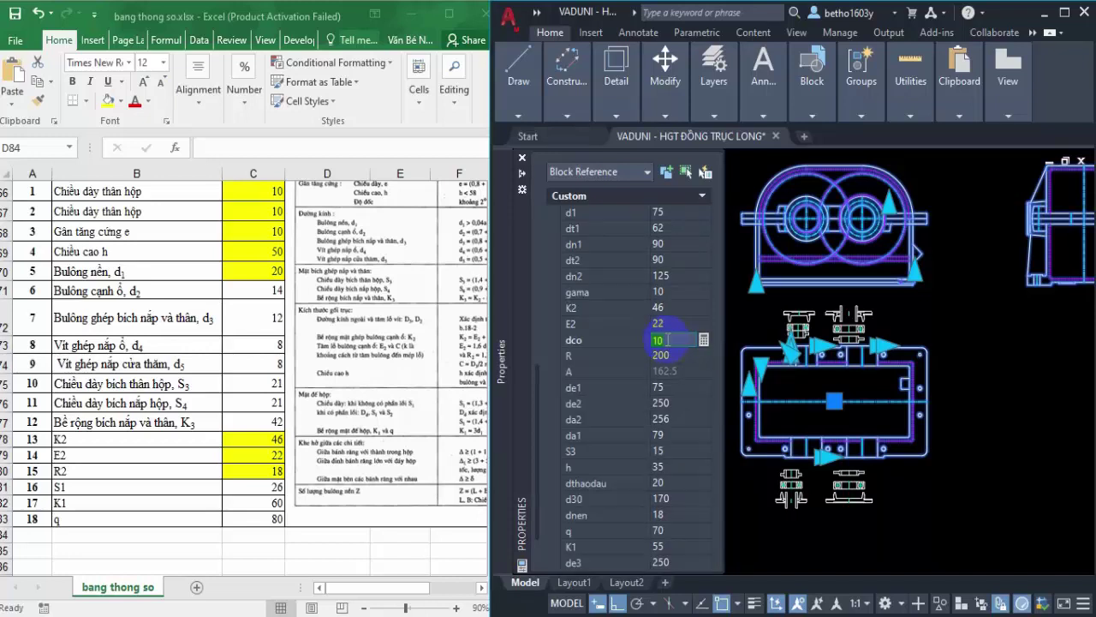
pyautogui.press('BackSpace')
pyautogui.write('4')
pyautogui.press('Tab')
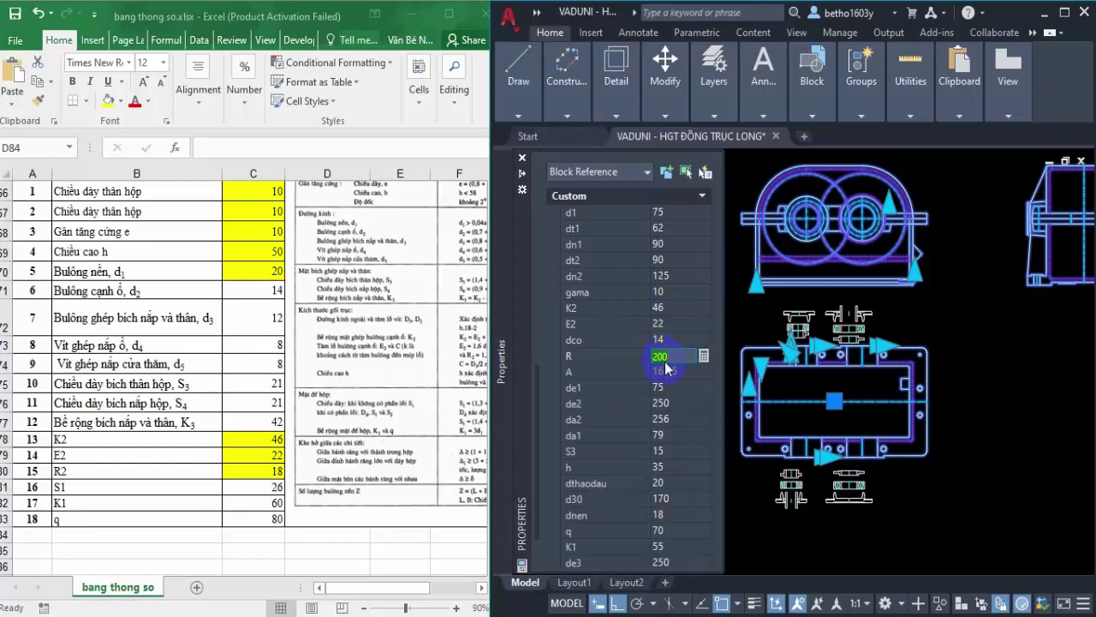
pyautogui.click(667, 388)
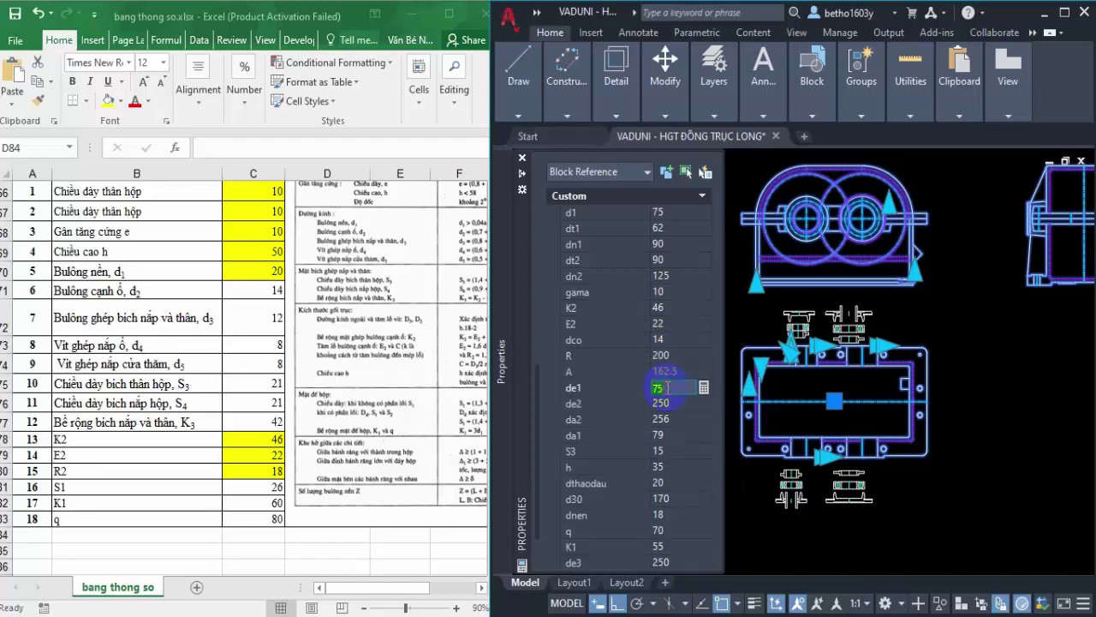
# Step: Check gear tables 1 and 2 in Excel, then return to the block's de1 property
pyautogui.click(247, 395)
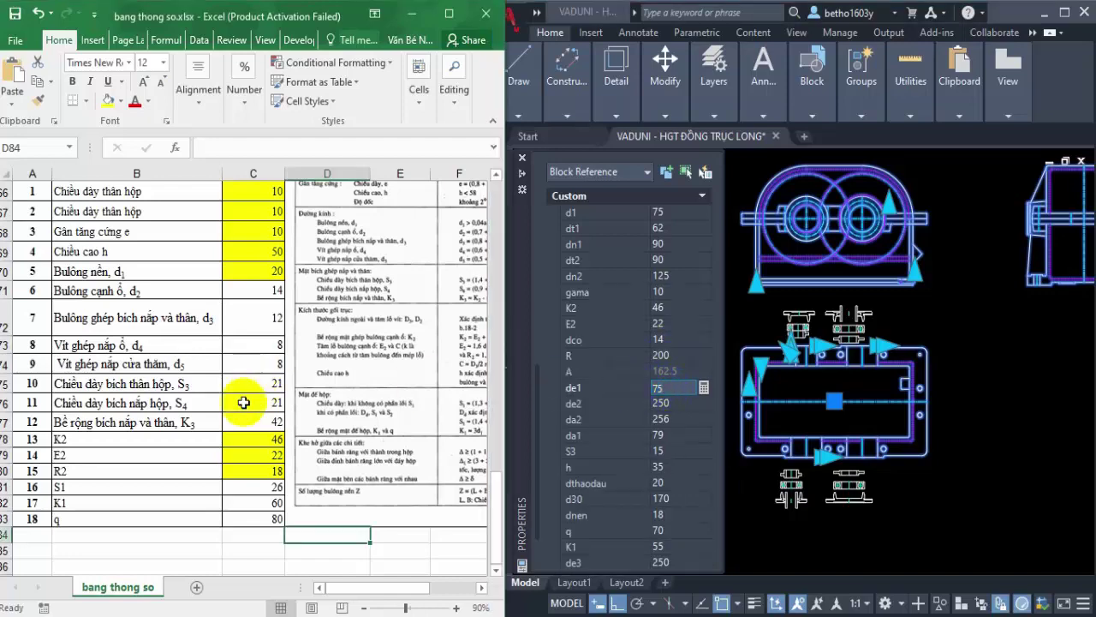
pyautogui.scroll(3, 244, 401)
pyautogui.scroll(4, 244, 401)
pyautogui.scroll(4, 244, 402)
pyautogui.scroll(4, 244, 403)
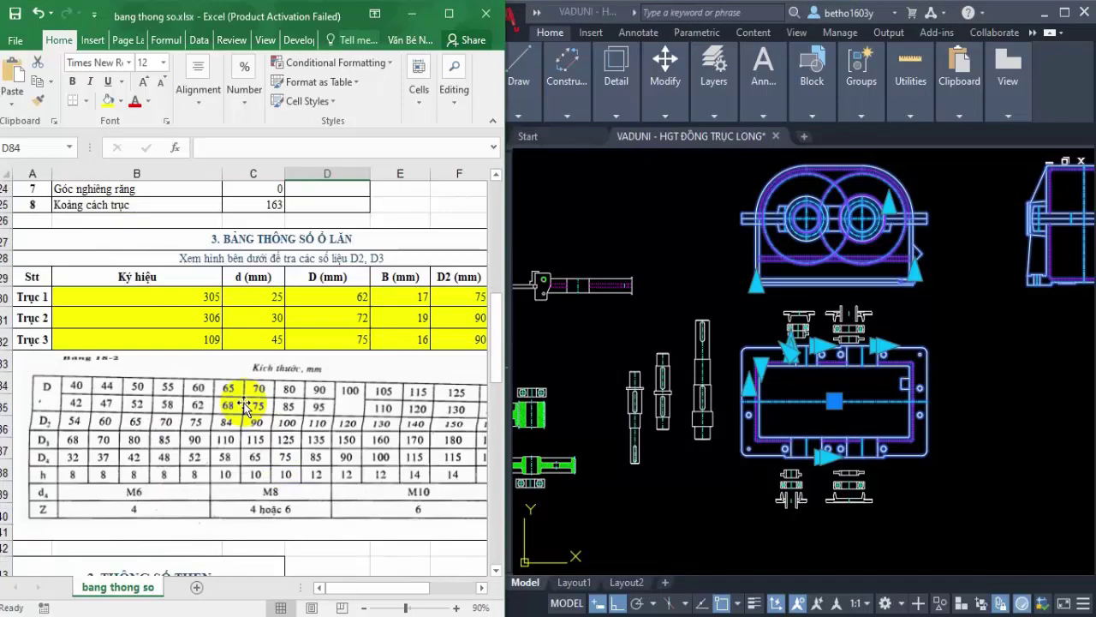
pyautogui.scroll(3, 244, 403)
pyautogui.scroll(2, 244, 404)
pyautogui.scroll(1, 245, 403)
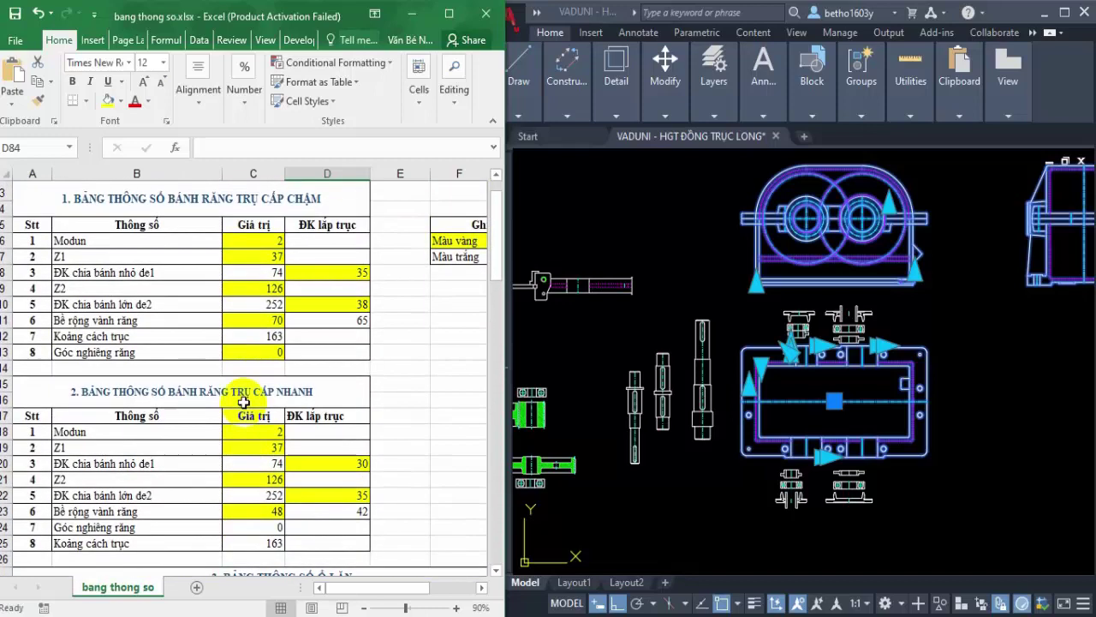
pyautogui.click(669, 219)
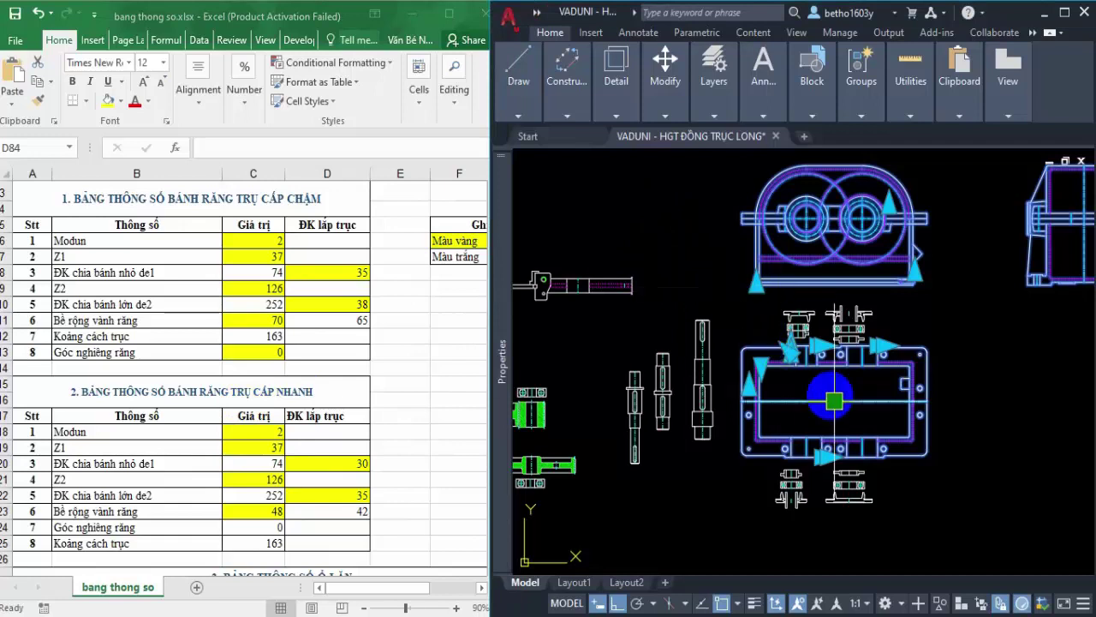
pyautogui.click(668, 388)
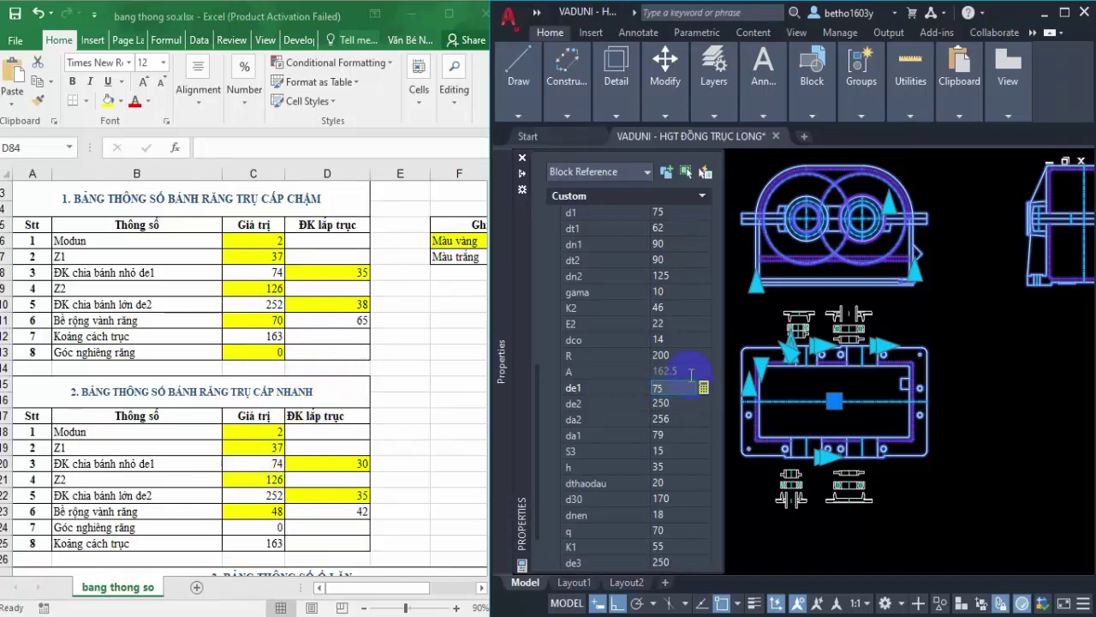
# Step: Change de1 to 74 and de2 to 252
pyautogui.click(660, 388)
pyautogui.press('BackSpace')
pyautogui.write('4')
pyautogui.click(673, 403)
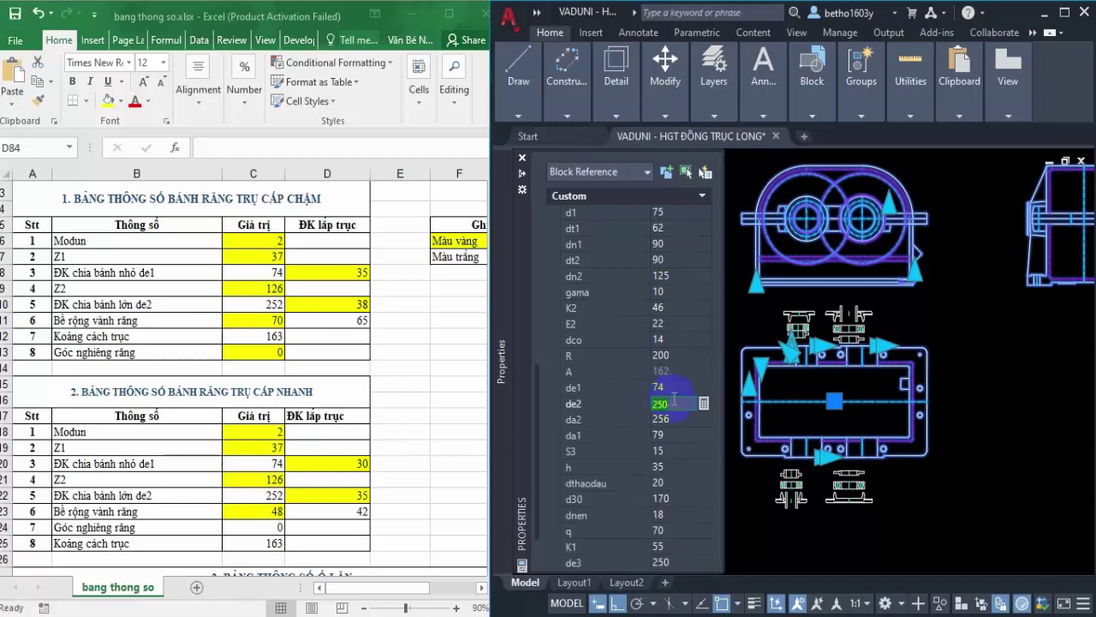
pyautogui.write('252')
pyautogui.press('Return')
# Step: Set da2 to 256 and da1 to 78
pyautogui.click(676, 419)
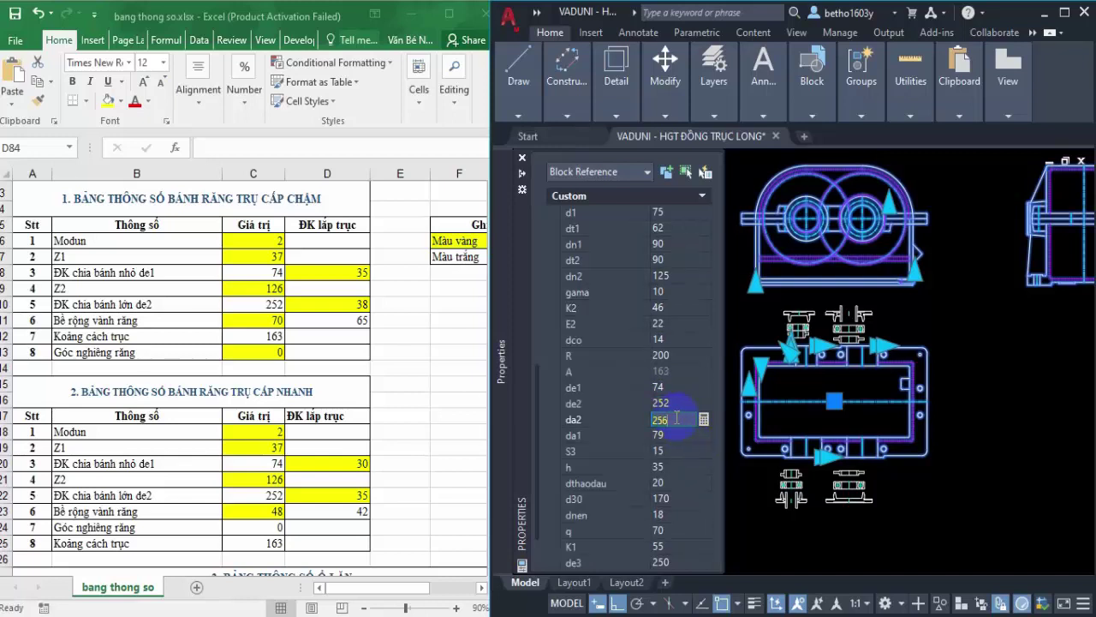
pyautogui.press('BackSpace')
pyautogui.write('6')
pyautogui.press('Tab')
pyautogui.click(608, 447)
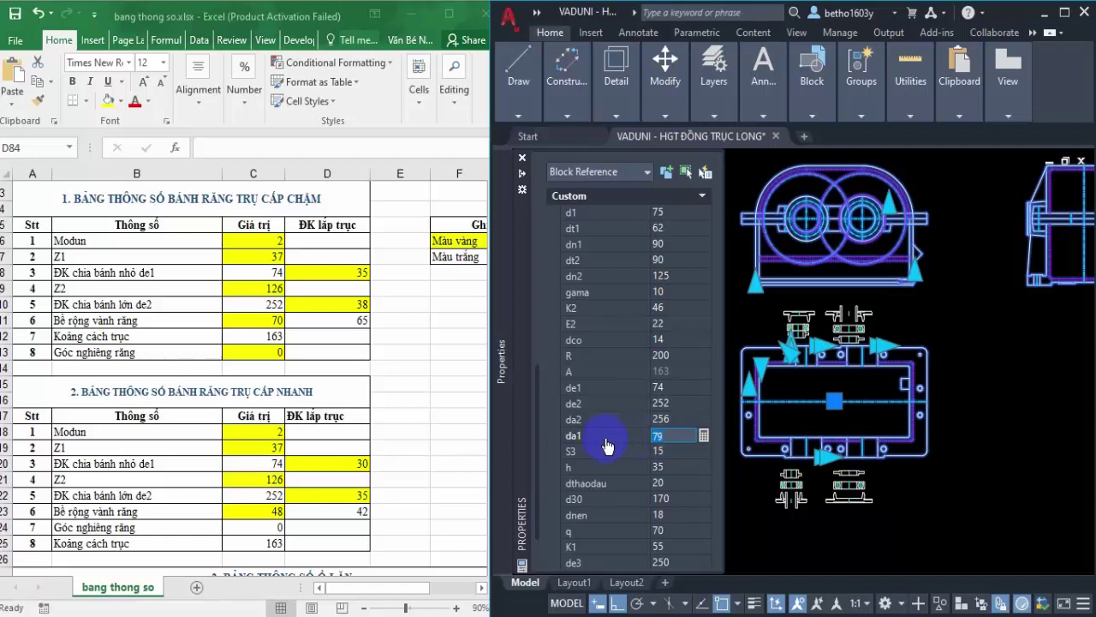
pyautogui.doubleClick(673, 439)
pyautogui.write('7')
pyautogui.write('8')
pyautogui.press('Tab')
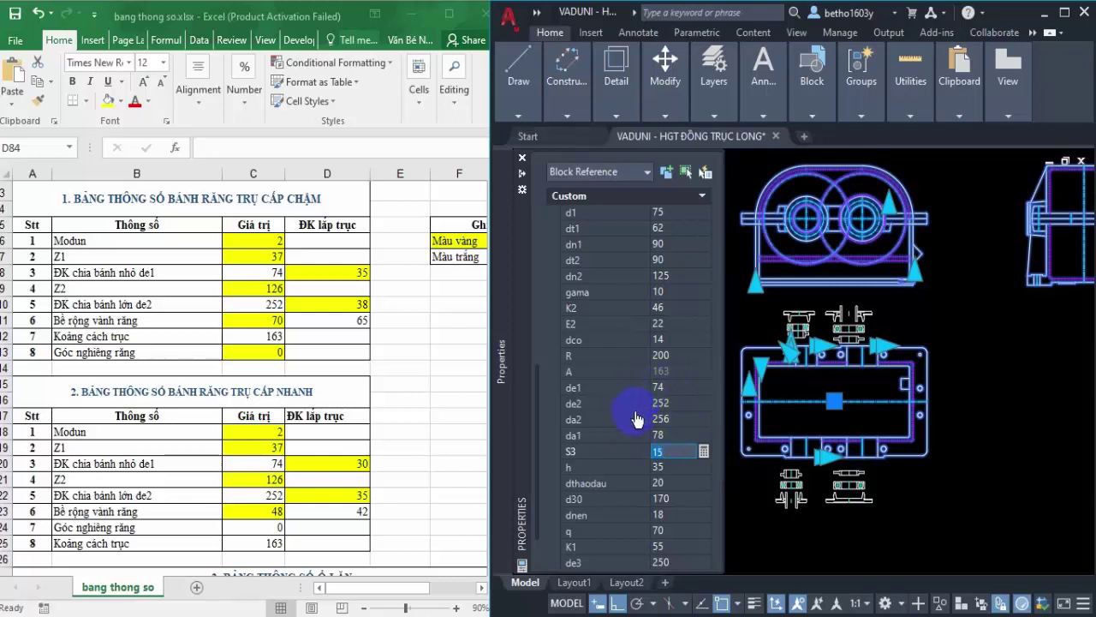
# Step: Look up the S3 value in the Excel spreadsheet
pyautogui.click(658, 452)
pyautogui.click(435, 453)
pyautogui.scroll(-5, 437, 457)
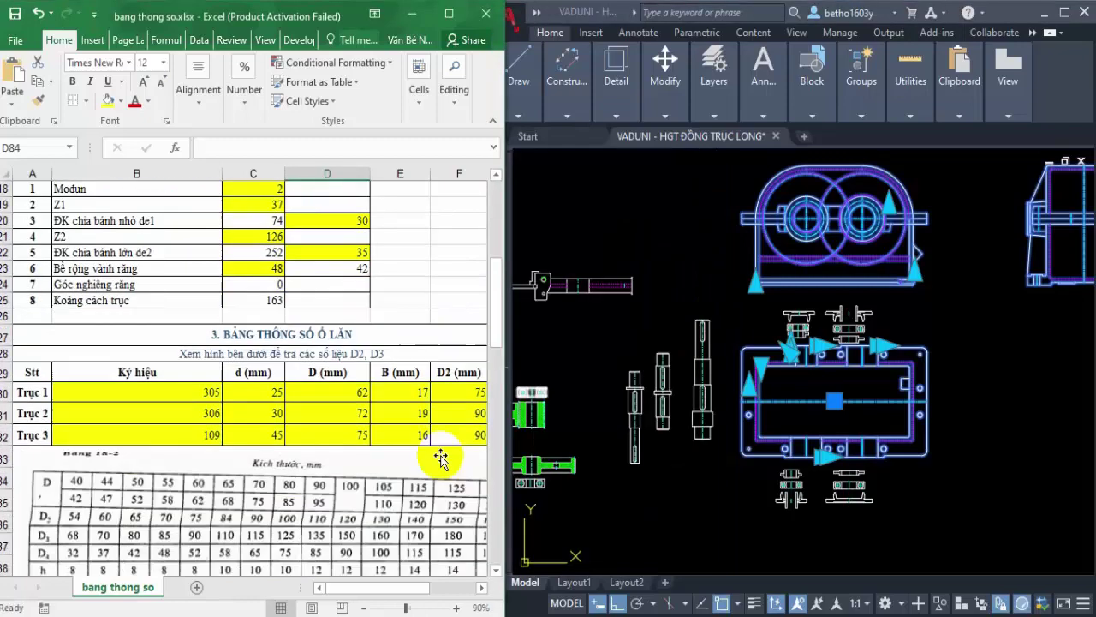
pyautogui.scroll(-9, 439, 459)
pyautogui.scroll(-6, 437, 454)
pyautogui.scroll(-4, 437, 454)
pyautogui.scroll(3, 437, 454)
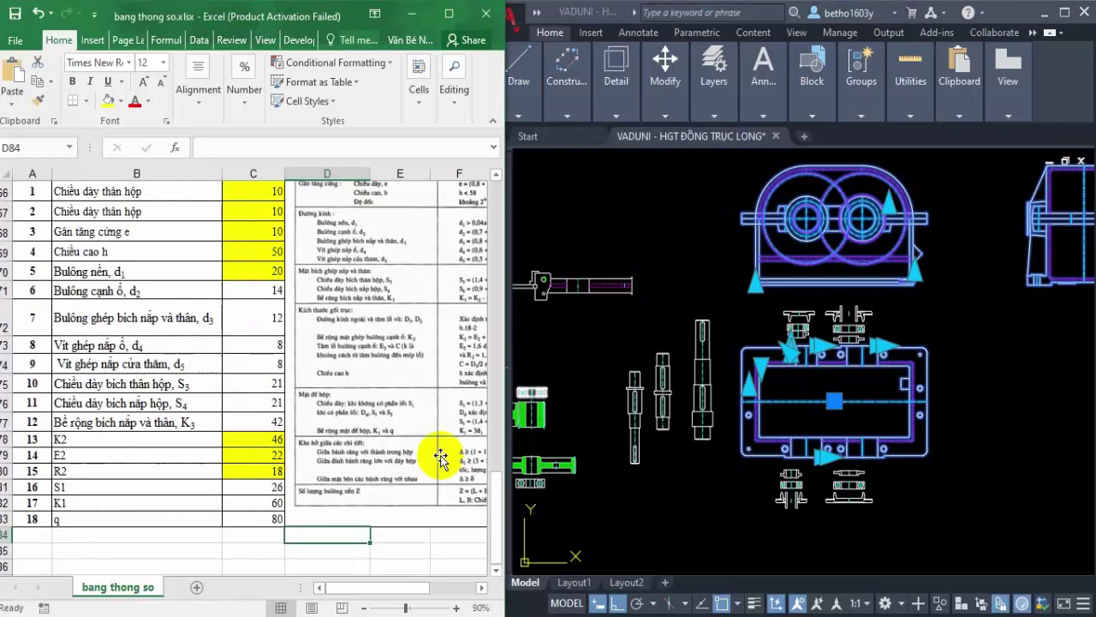
pyautogui.scroll(1, 439, 454)
pyautogui.click(1004, 368)
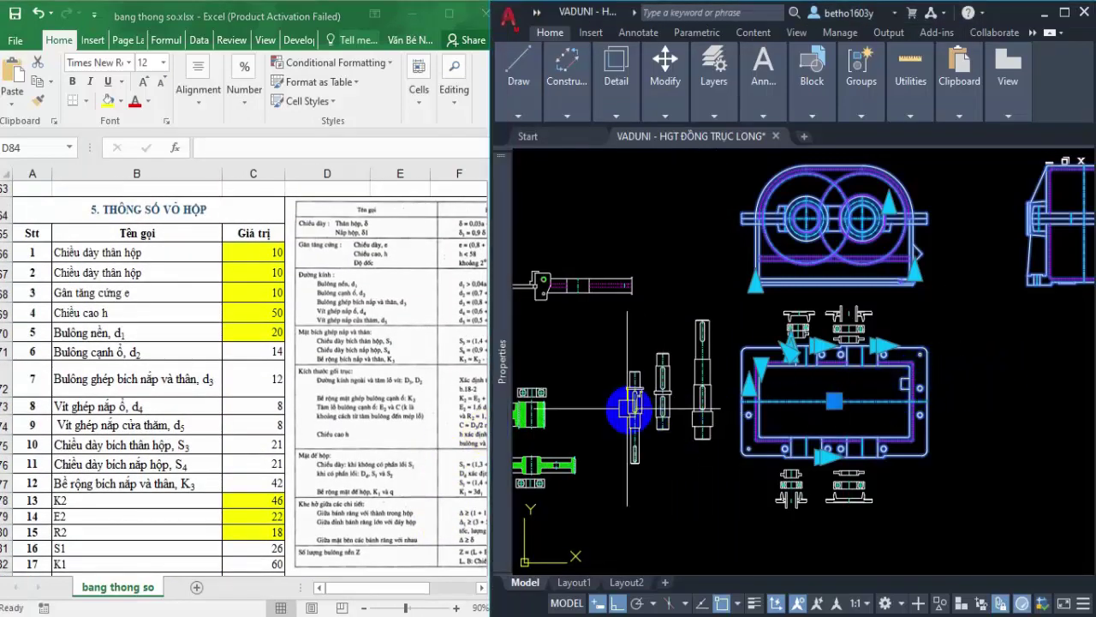
# Step: Set S3 to 21 and keep h at 35 from its dropdown
pyautogui.click(669, 451)
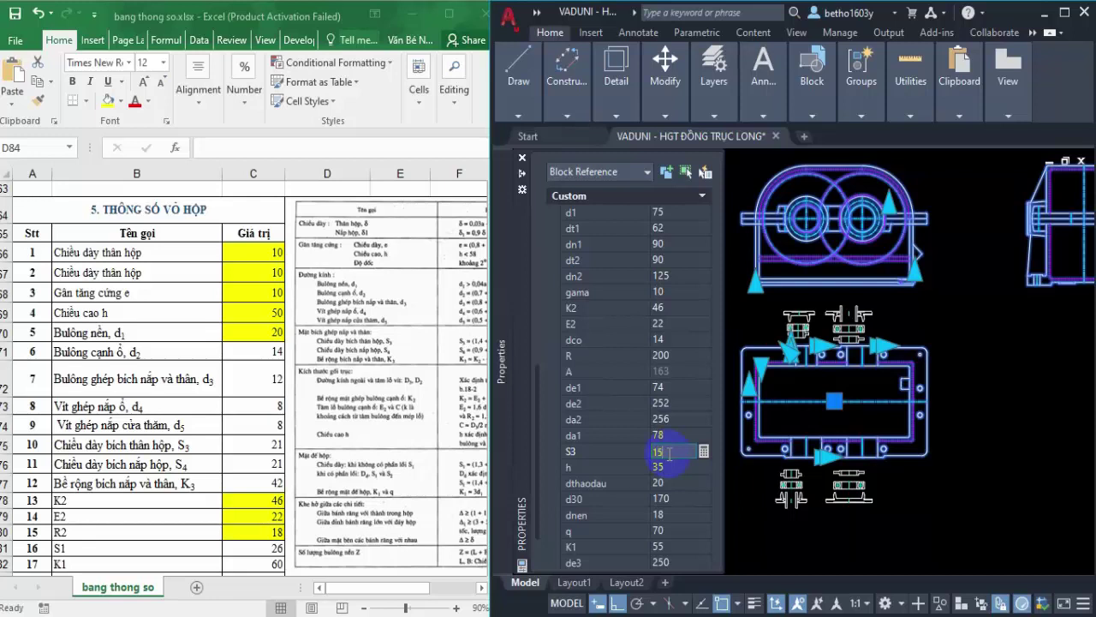
pyautogui.press('BackSpace')
pyautogui.write('21')
pyautogui.click(668, 466)
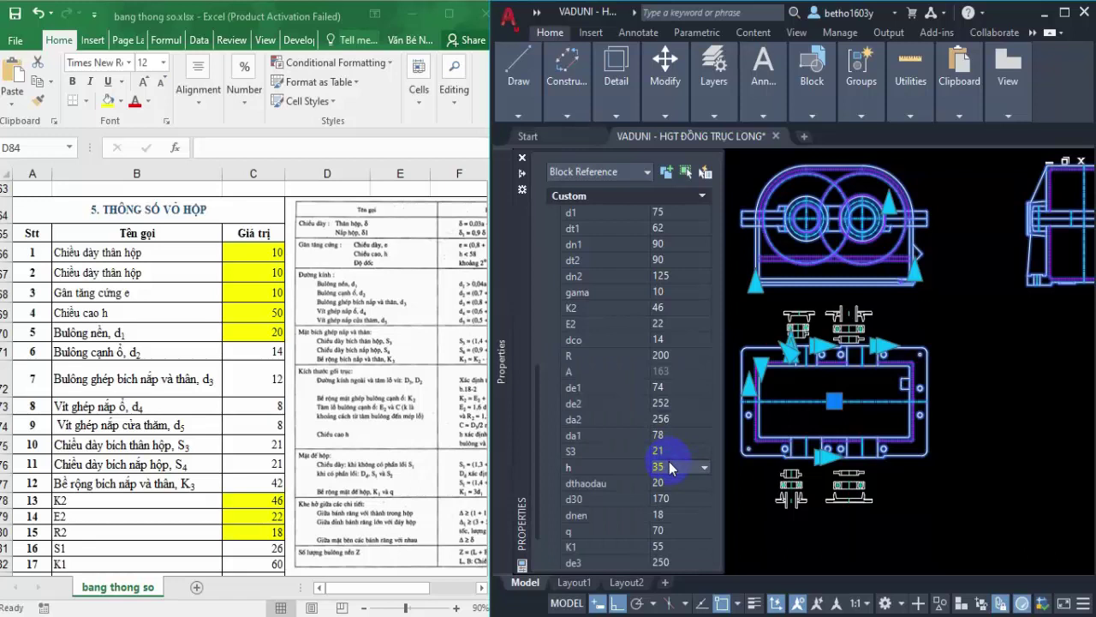
pyautogui.click(672, 468)
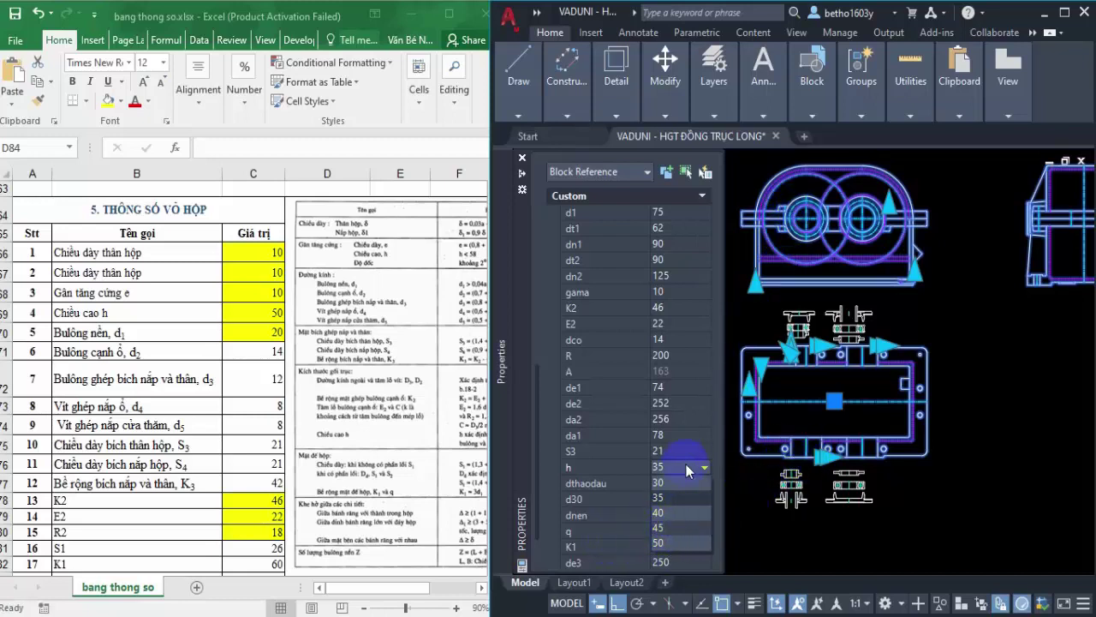
pyautogui.click(738, 479)
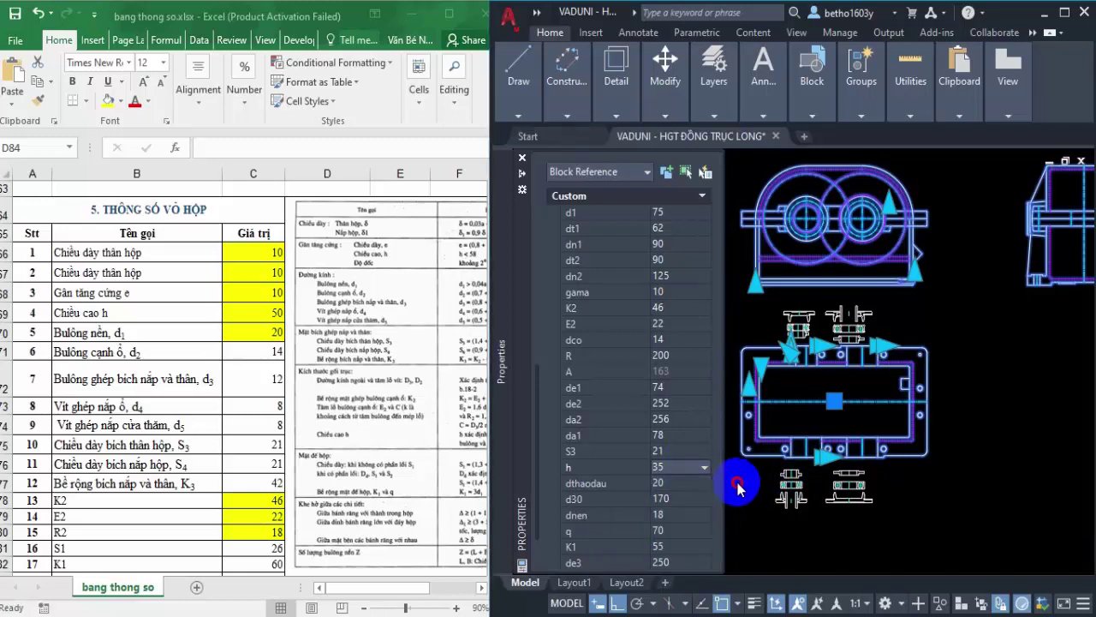
pyautogui.click(671, 482)
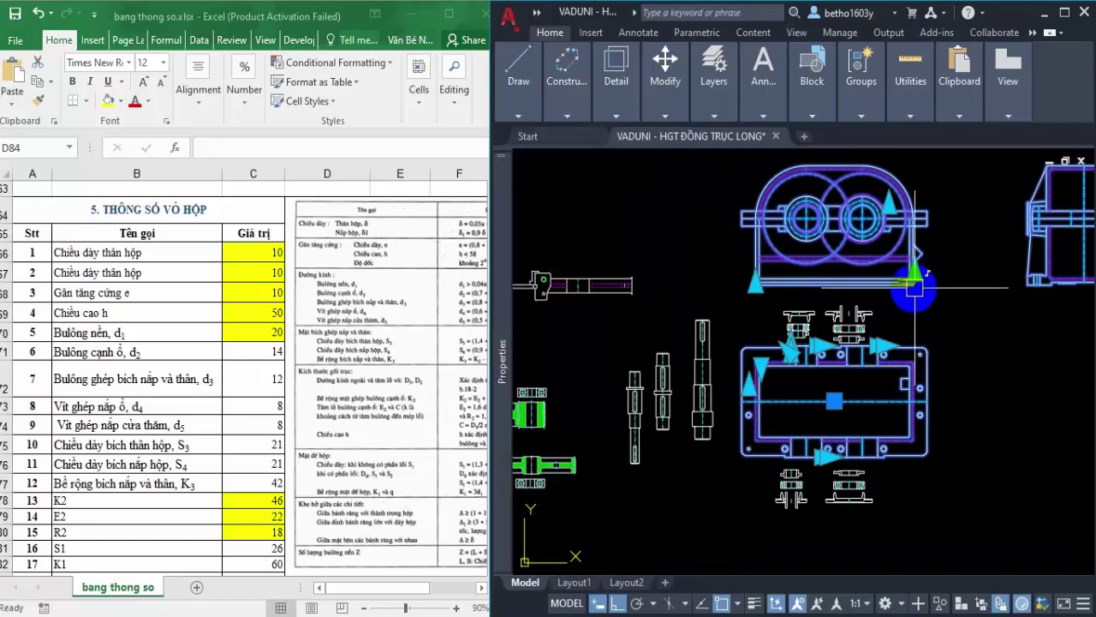
pyautogui.scroll(3, 913, 282)
pyautogui.scroll(3, 913, 203)
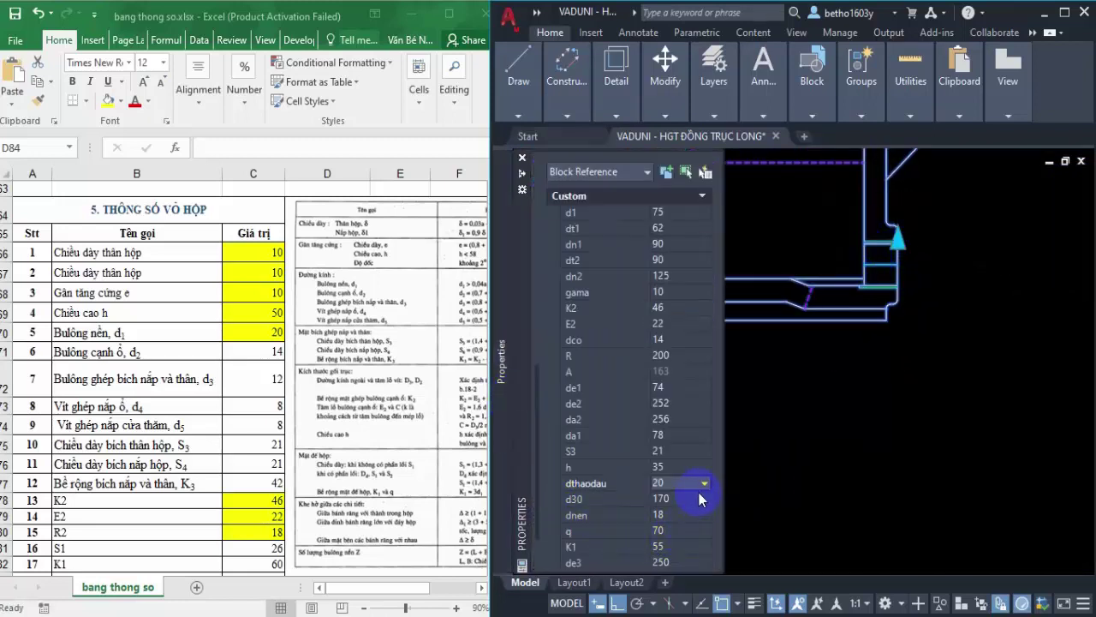
pyautogui.click(701, 484)
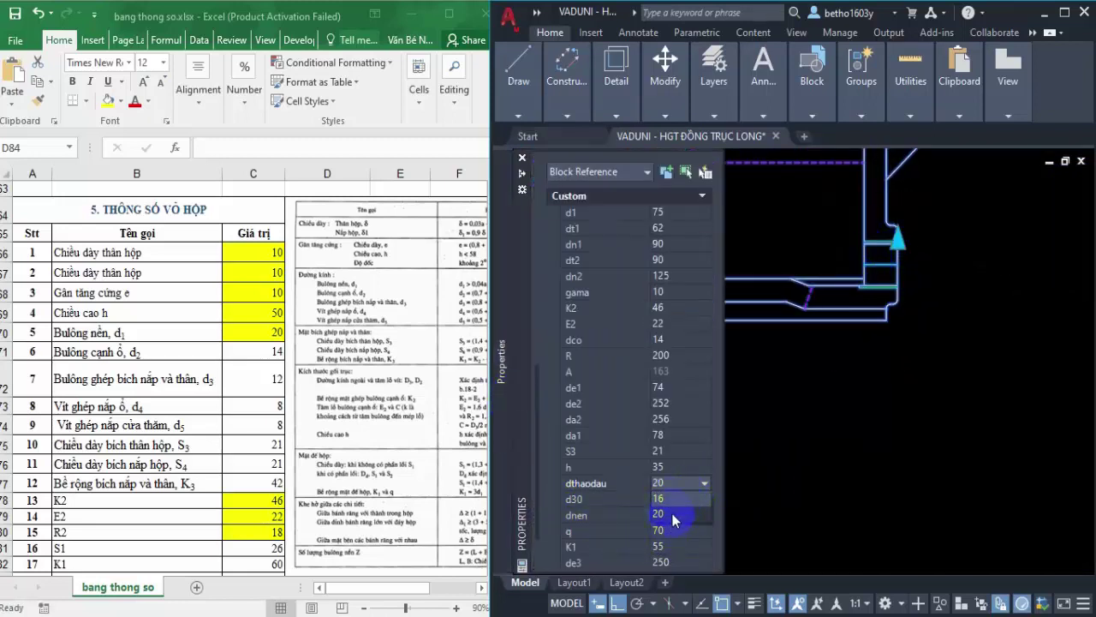
pyautogui.click(669, 500)
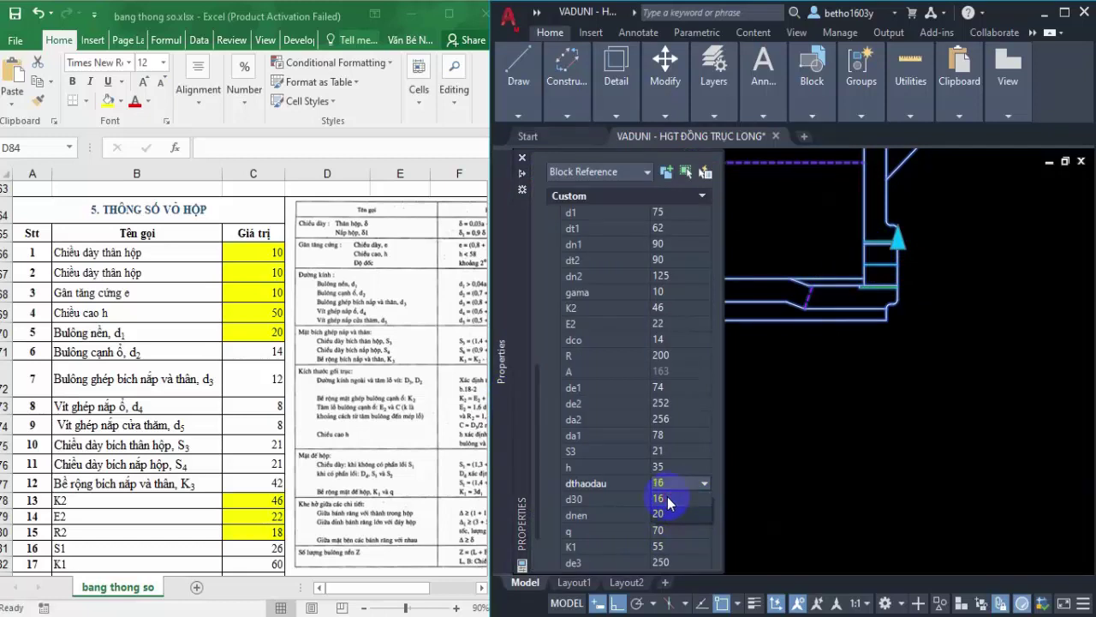
pyautogui.click(668, 500)
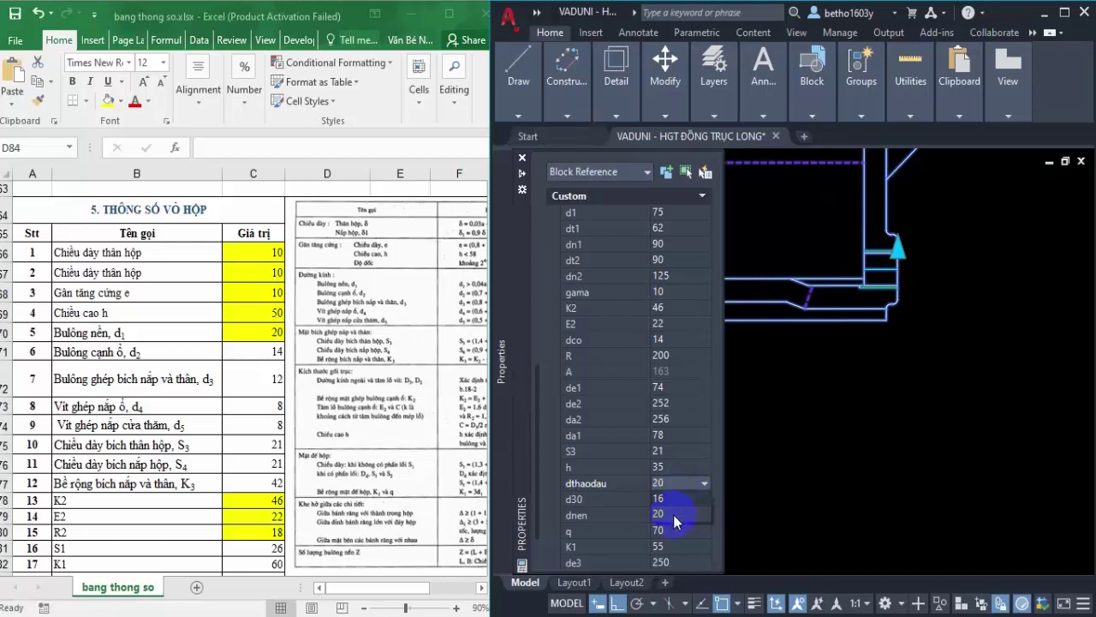
pyautogui.click(673, 514)
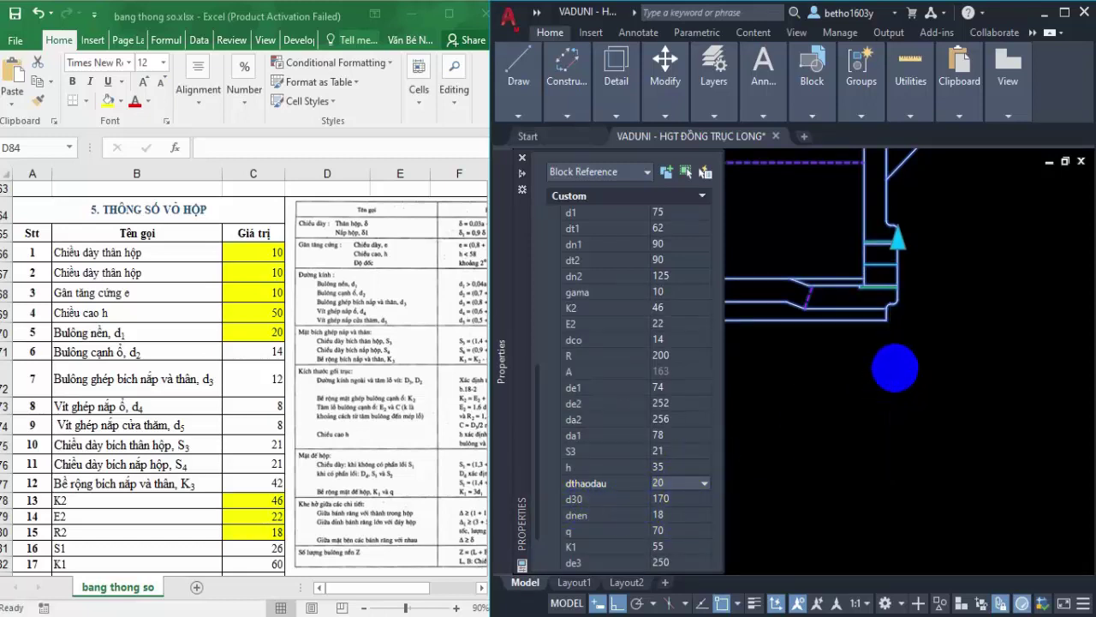
pyautogui.scroll(-2, 905, 362)
pyautogui.scroll(-2, 871, 325)
pyautogui.scroll(-2, 661, 429)
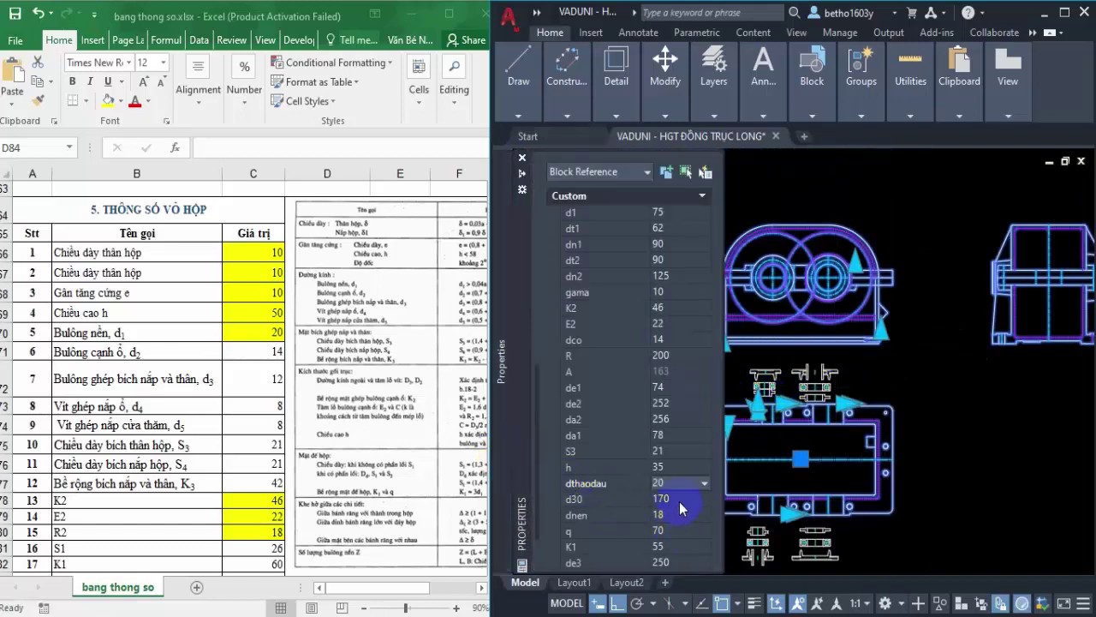
# Step: Change dnen from 18 to 20 using its dropdown
pyautogui.click(673, 517)
pyautogui.click(668, 517)
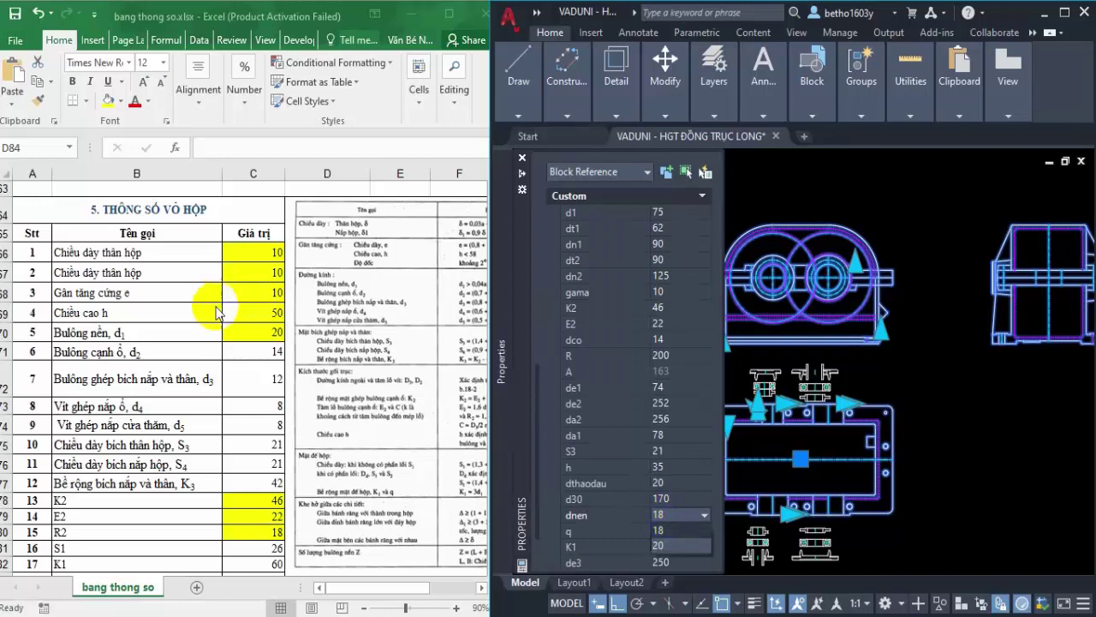
pyautogui.click(671, 545)
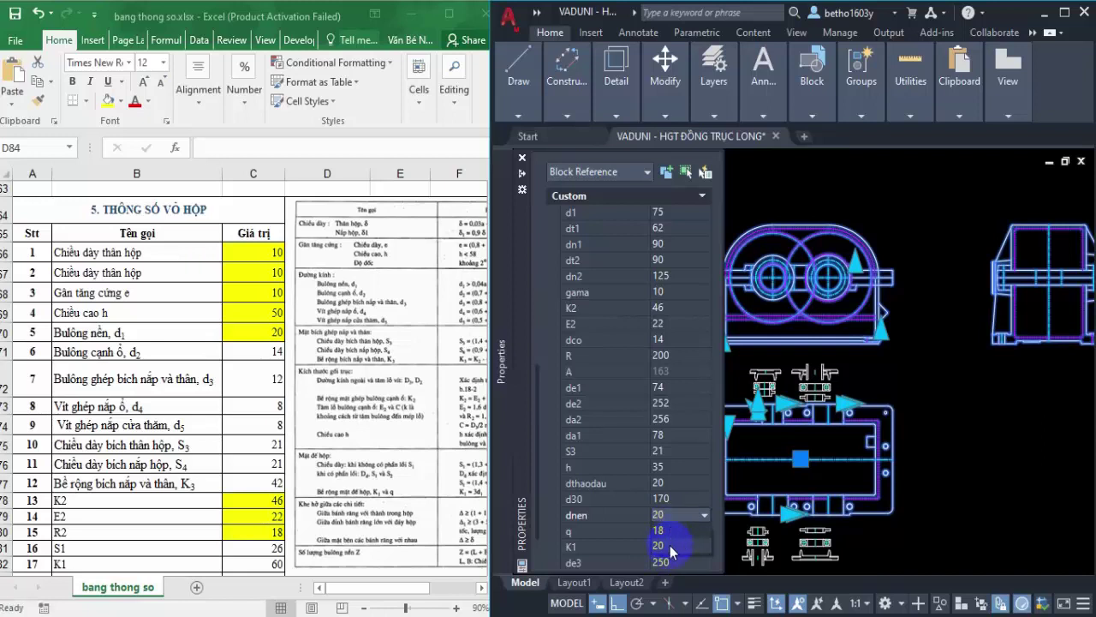
pyautogui.click(686, 514)
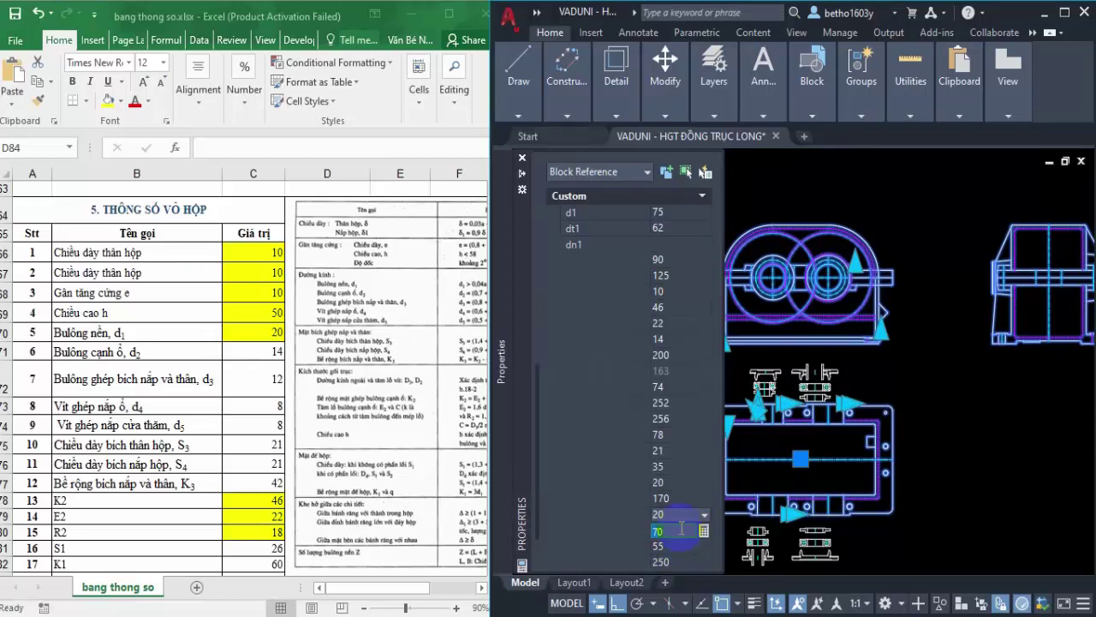
# Step: Check the spreadsheet, then set q to 80 and K1 to 60
pyautogui.click(680, 531)
pyautogui.click(303, 515)
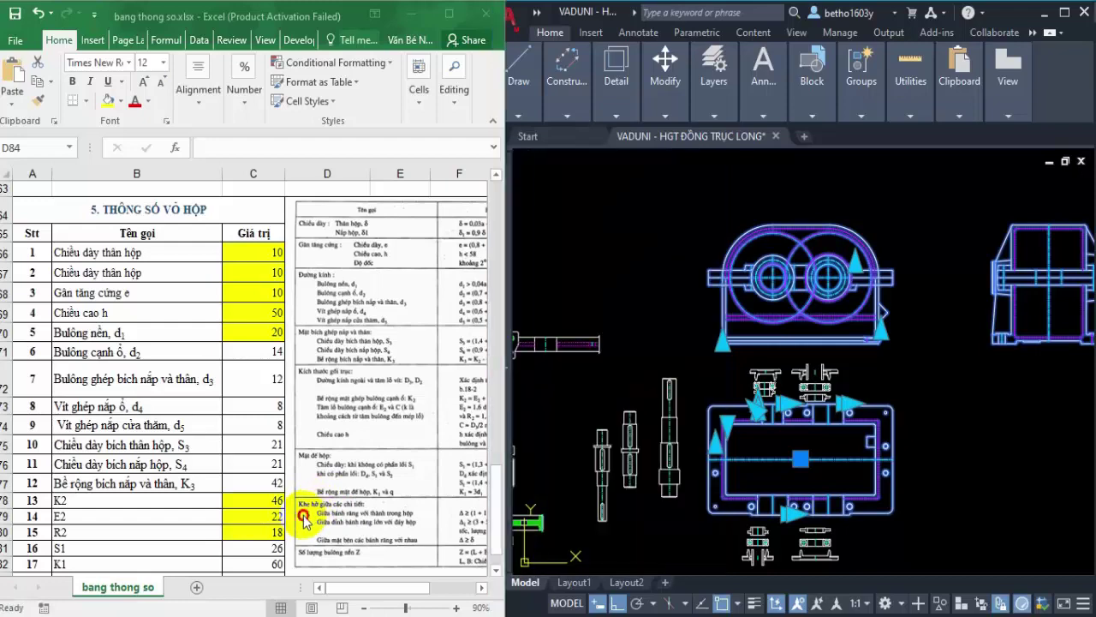
pyautogui.scroll(-1, 304, 515)
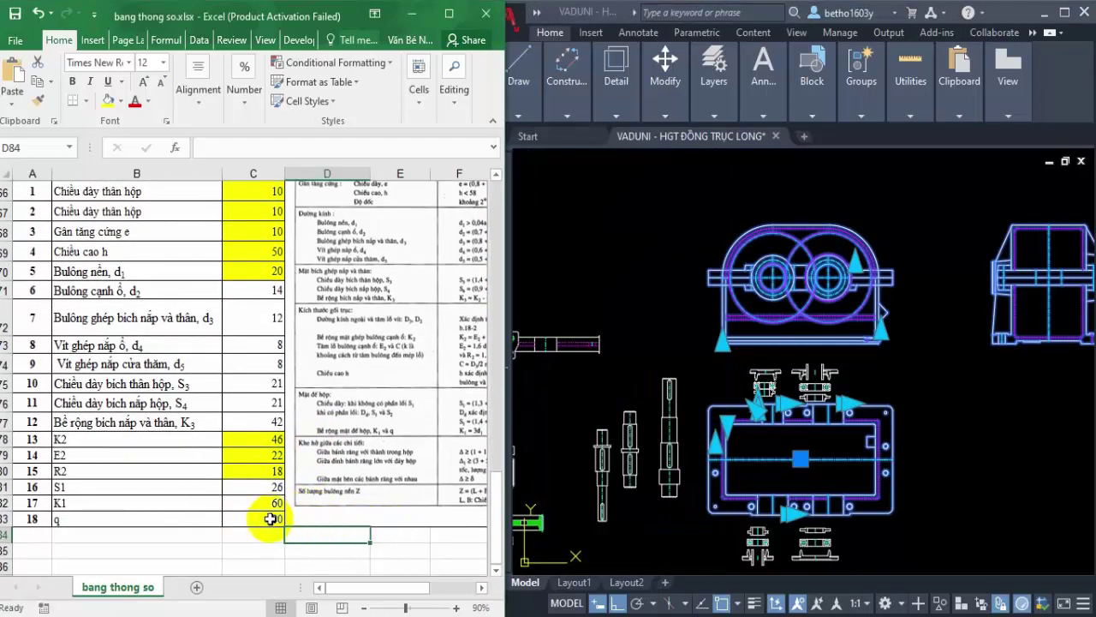
pyautogui.click(614, 524)
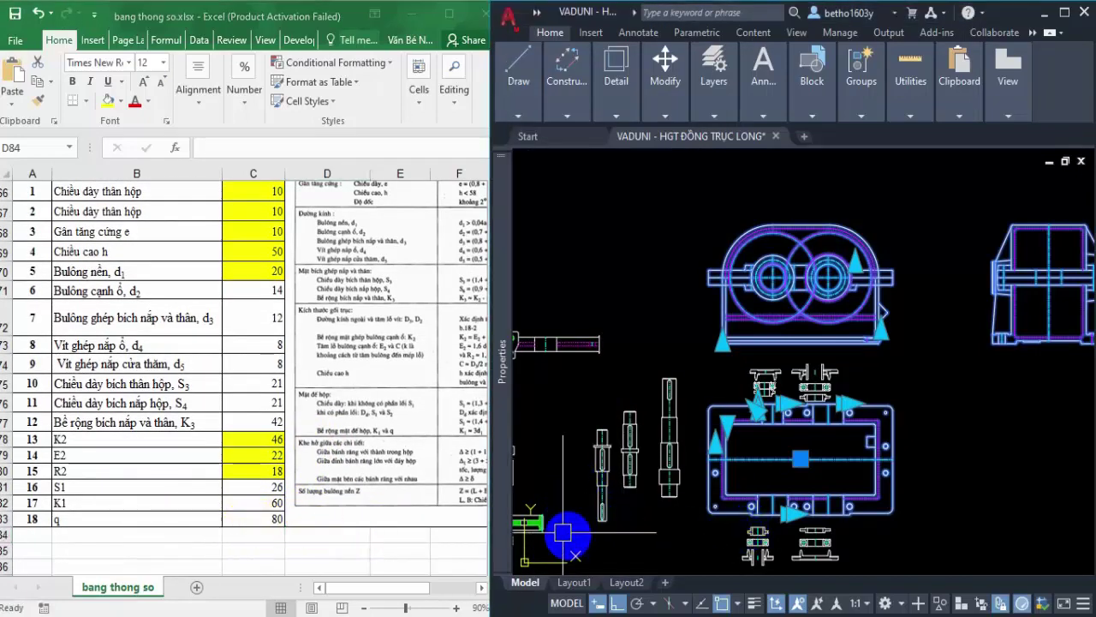
pyautogui.moveTo(521, 531)
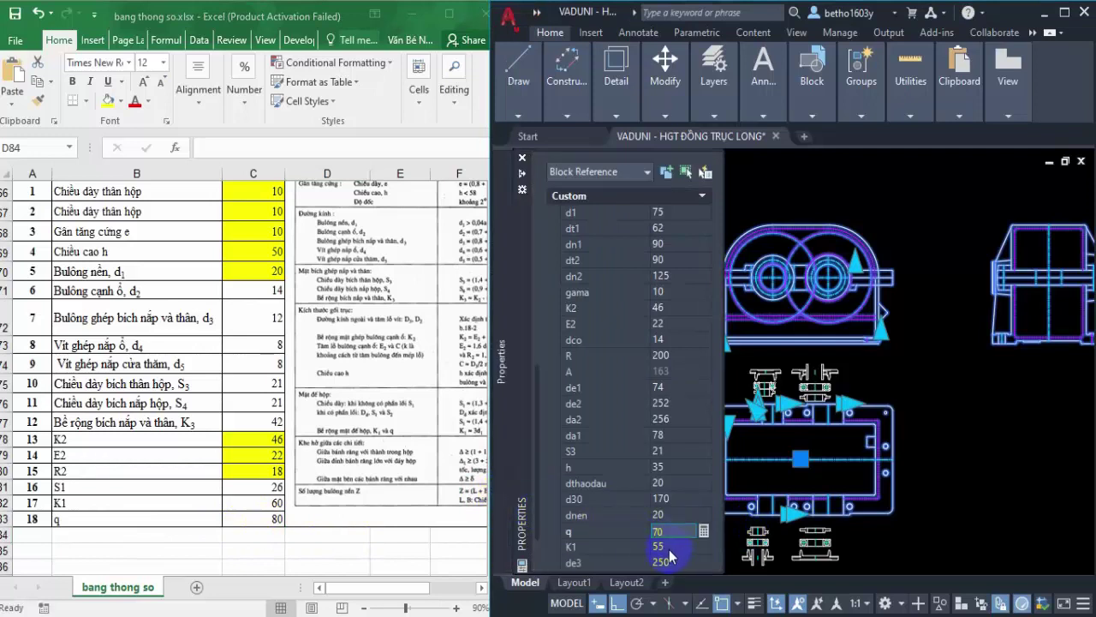
pyautogui.click(666, 532)
pyautogui.write('80')
pyautogui.click(668, 546)
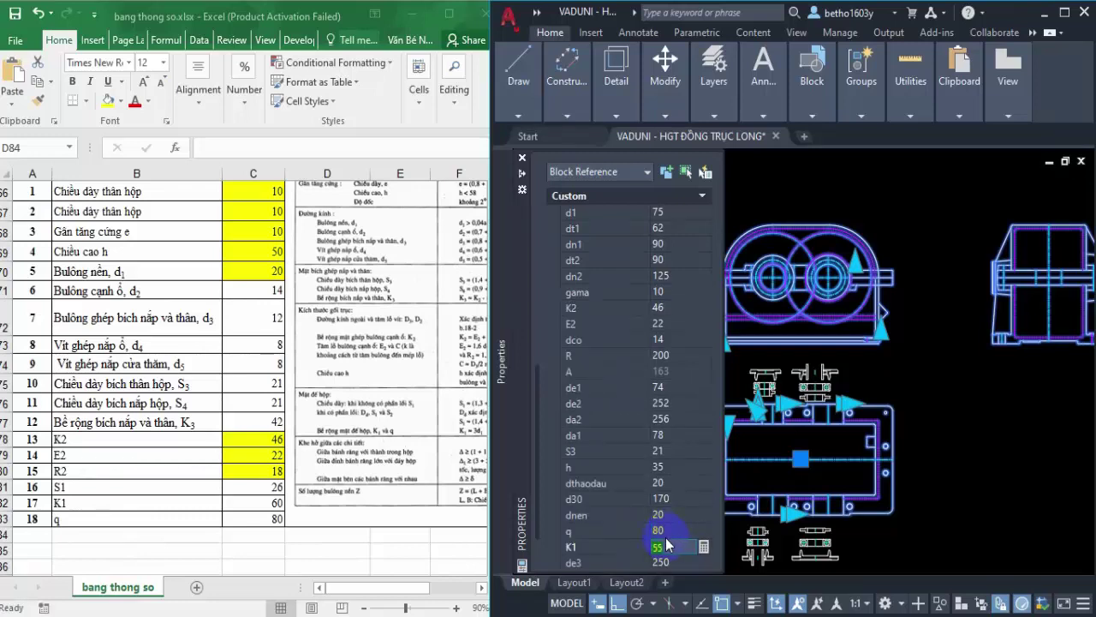
pyautogui.write('6')
pyautogui.write('0')
pyautogui.press('Tab')
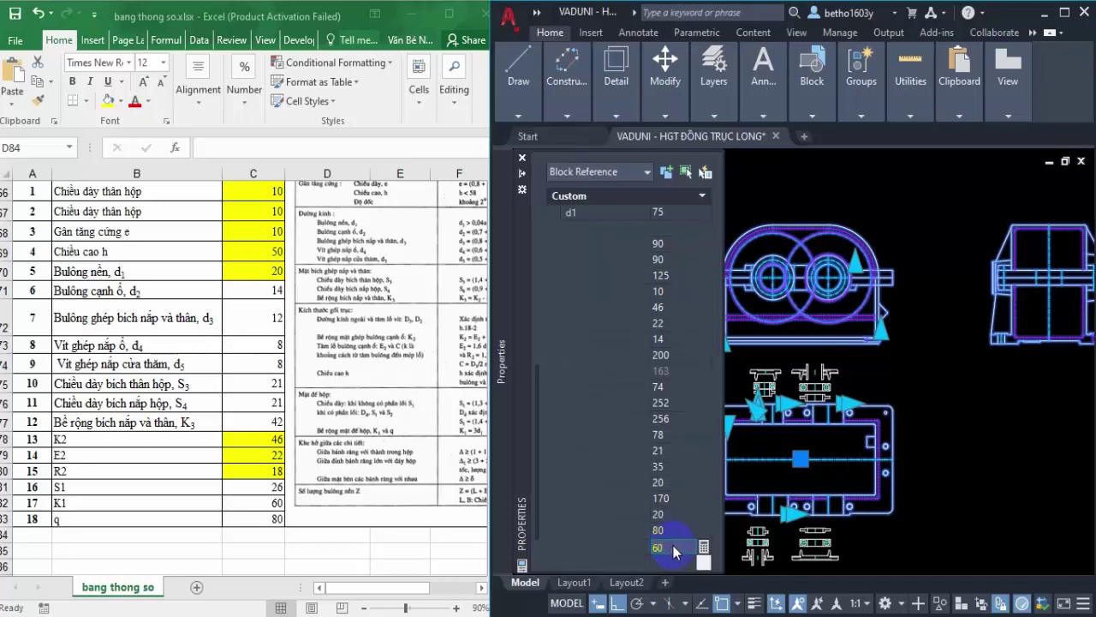
# Step: Set de3 to 252 and da4 to 78, keeping da3 at 256, then deselect
pyautogui.scroll(-2, 674, 543)
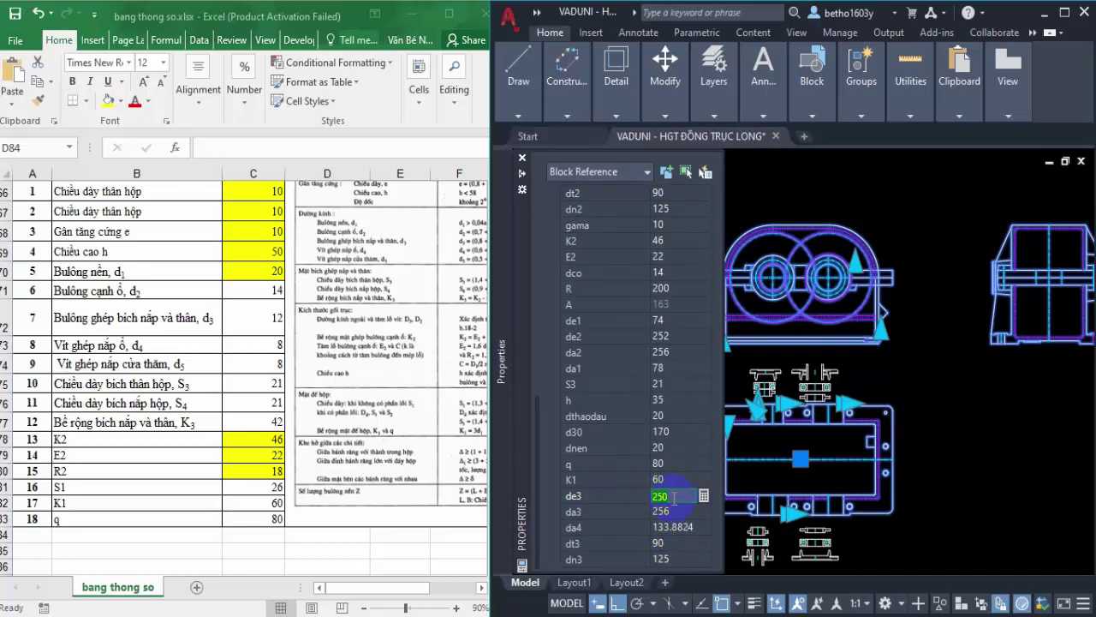
pyautogui.write('25')
pyautogui.write('2')
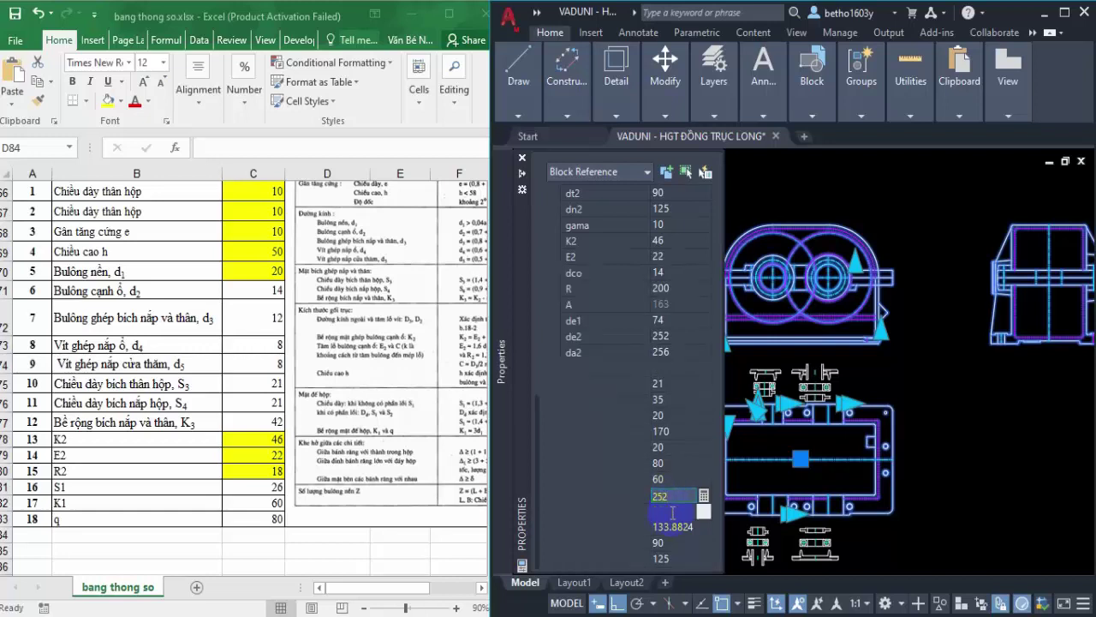
pyautogui.click(673, 512)
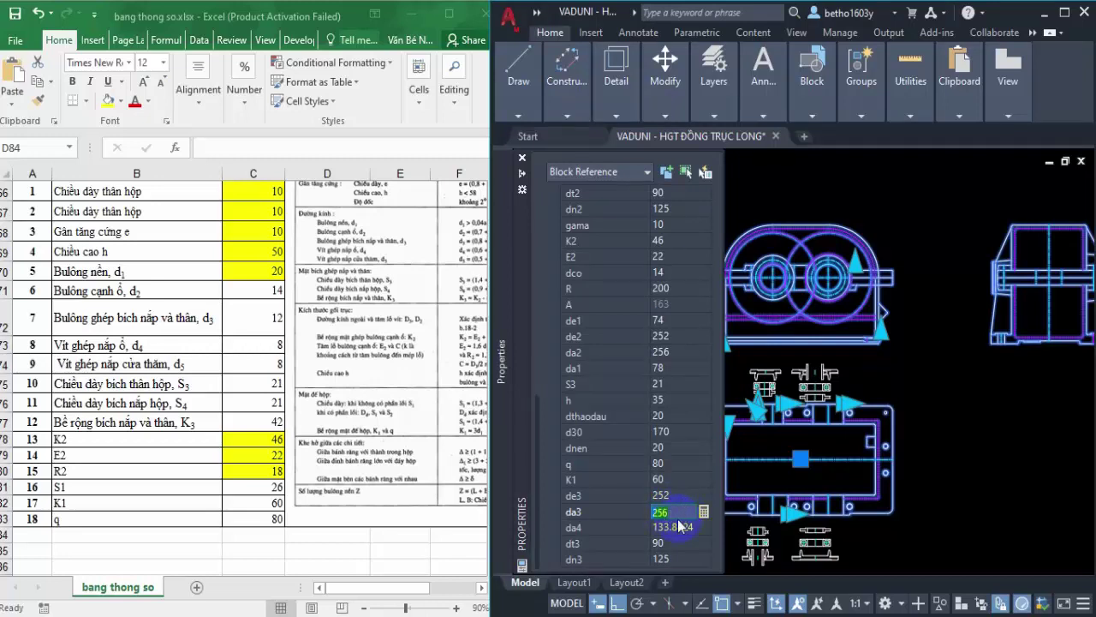
pyautogui.click(673, 532)
pyautogui.write('78')
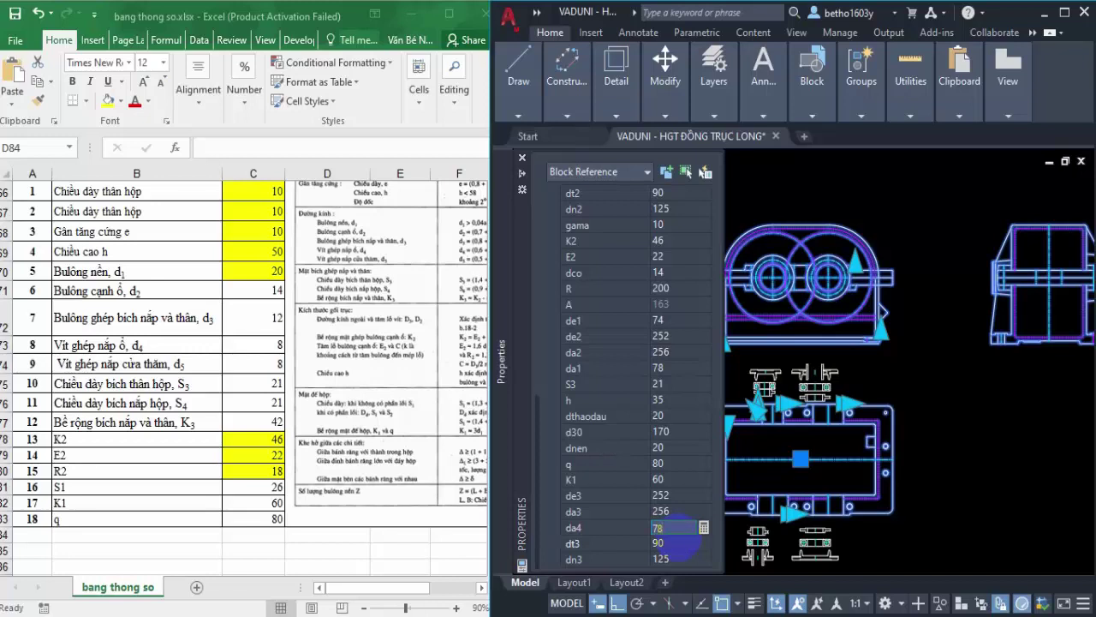
pyautogui.click(660, 543)
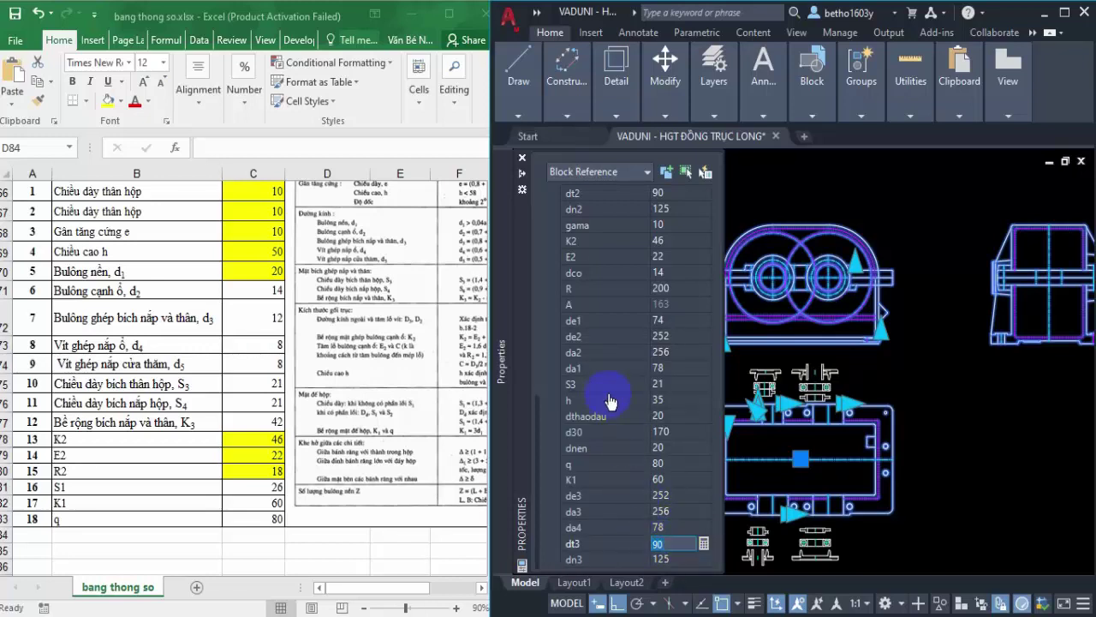
pyautogui.click(657, 548)
pyautogui.press('Escape')
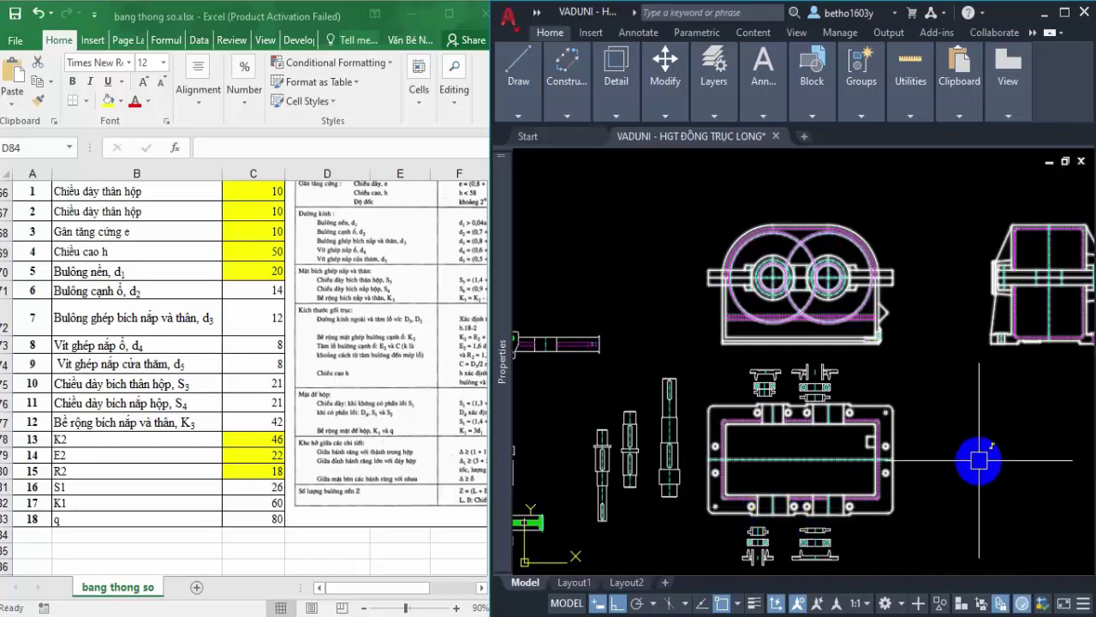
pyautogui.press('Print')
pyautogui.moveTo(579, 324); pyautogui.dragTo(1050, 551)
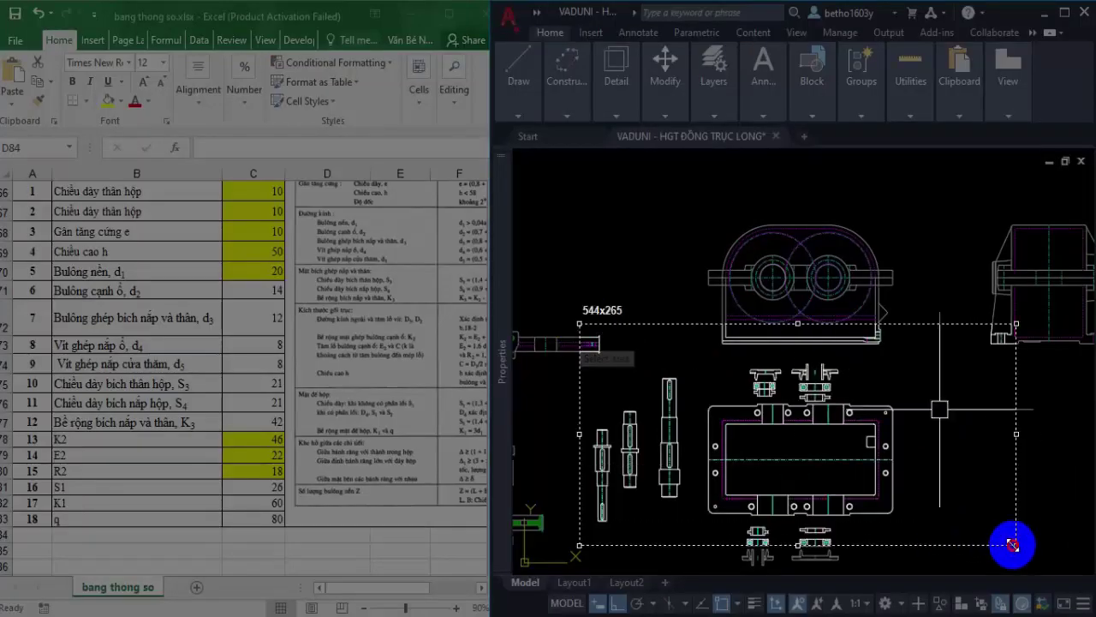
pyautogui.click(1065, 436)
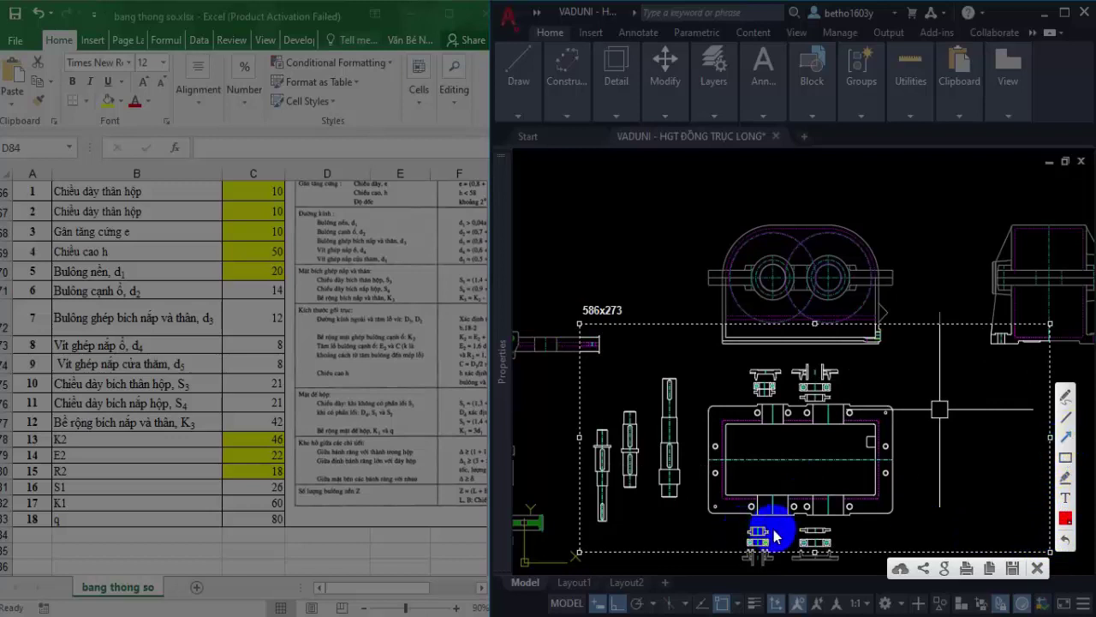
pyautogui.moveTo(771, 519); pyautogui.dragTo(778, 502)
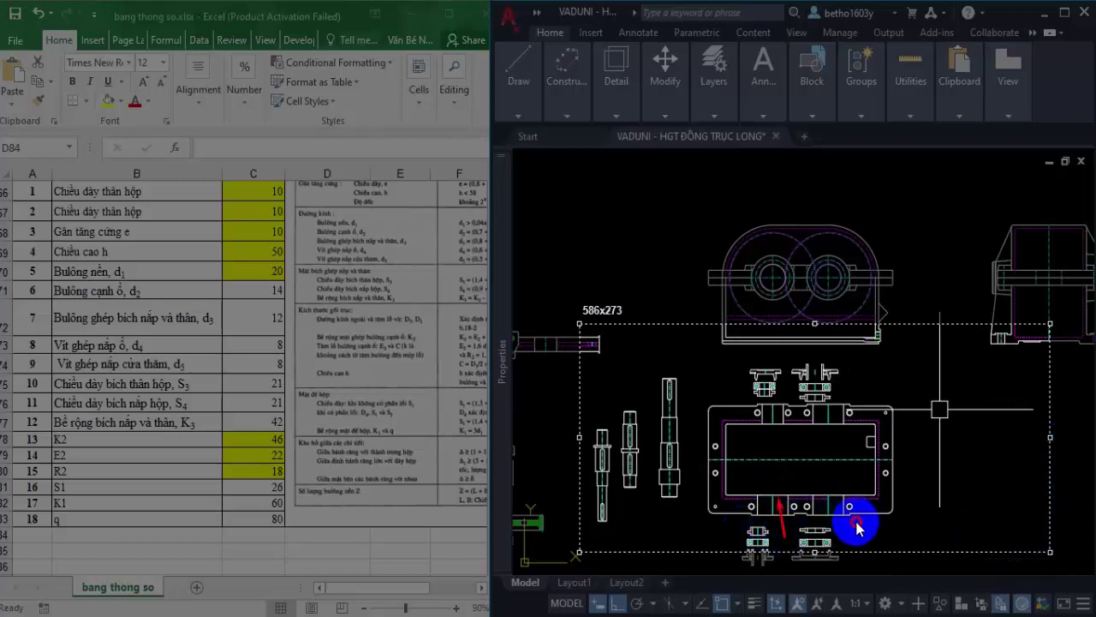
pyautogui.moveTo(855, 521); pyautogui.dragTo(843, 504)
pyautogui.moveTo(749, 436); pyautogui.dragTo(767, 430)
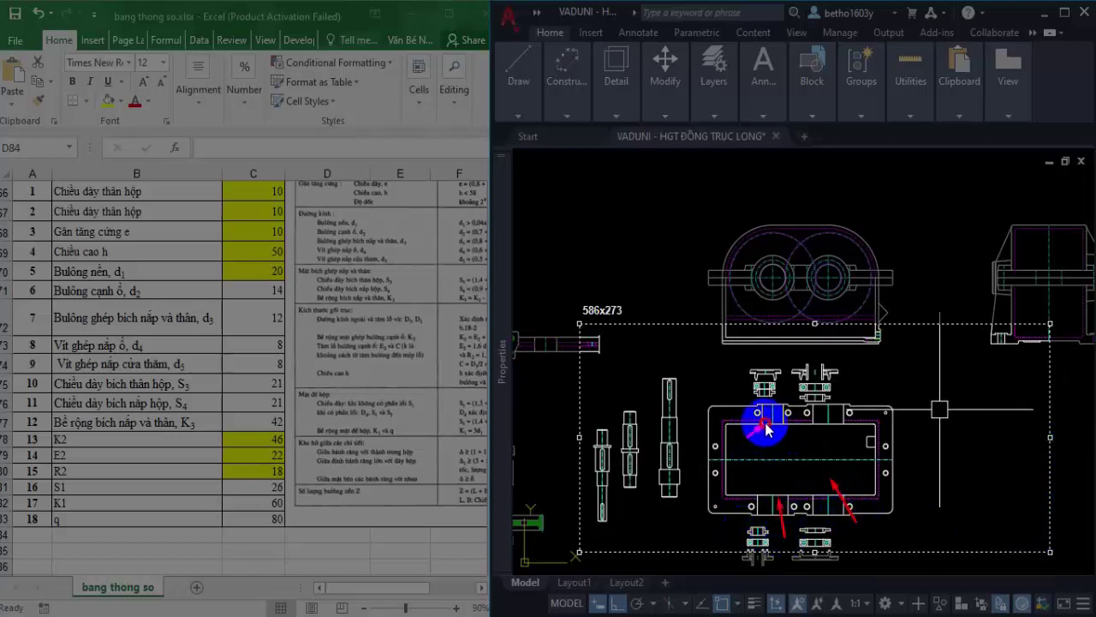
pyautogui.click(1041, 569)
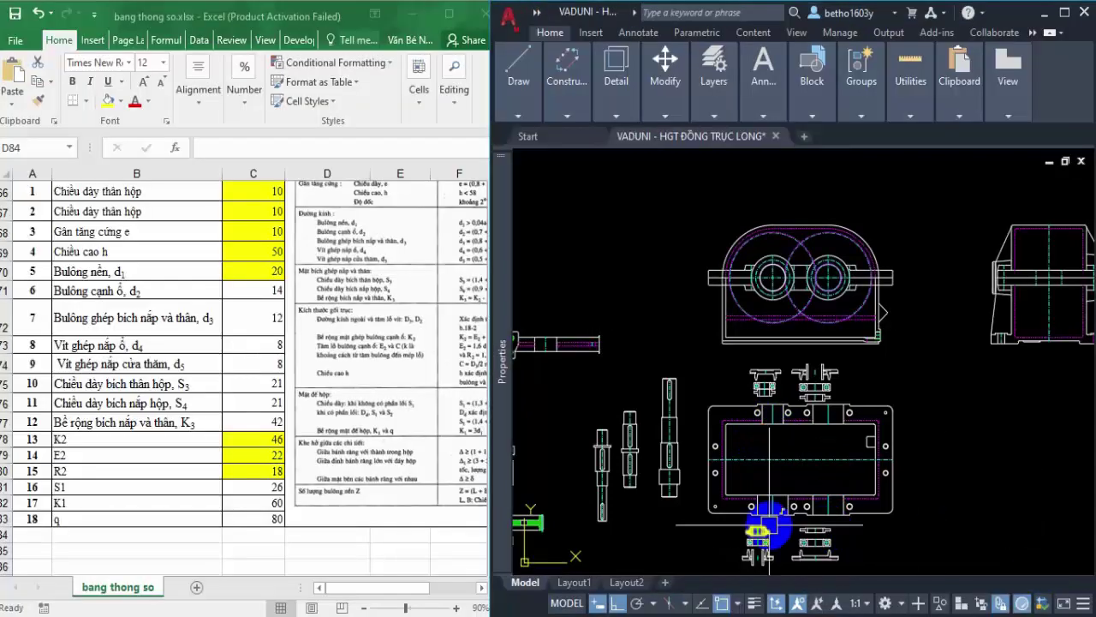
# Step: Scroll Excel up to the rolling bearing table and zoom out to 70%
pyautogui.click(407, 539)
pyautogui.scroll(2, 355, 385)
pyautogui.scroll(3, 351, 394)
pyautogui.scroll(3, 342, 415)
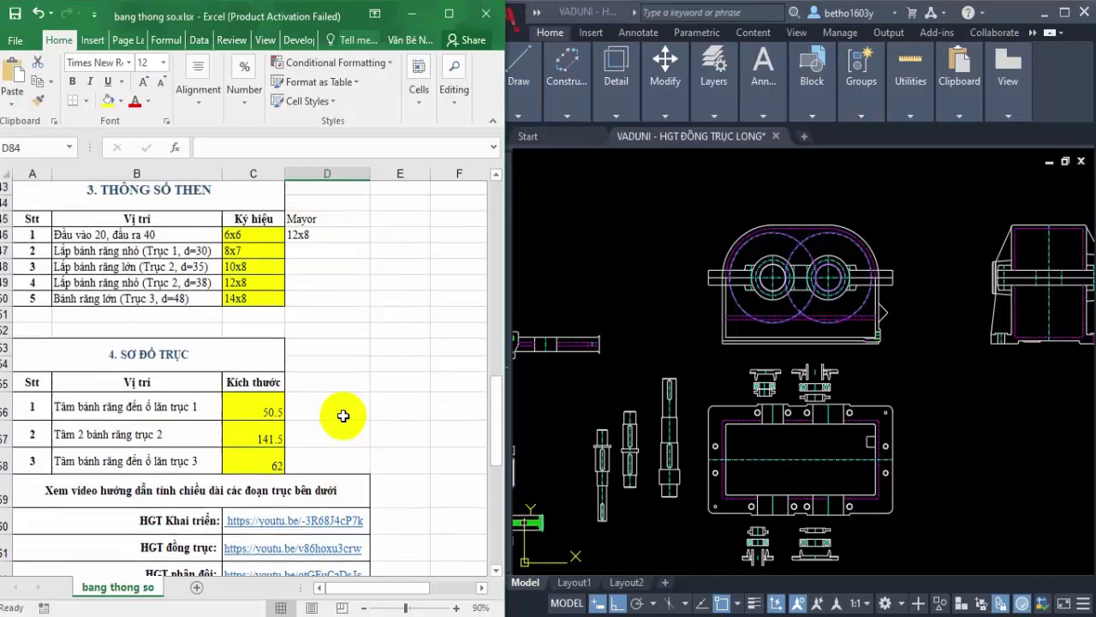
pyautogui.scroll(3, 345, 348)
pyautogui.scroll(2, 350, 355)
pyautogui.scroll(2, 349, 354)
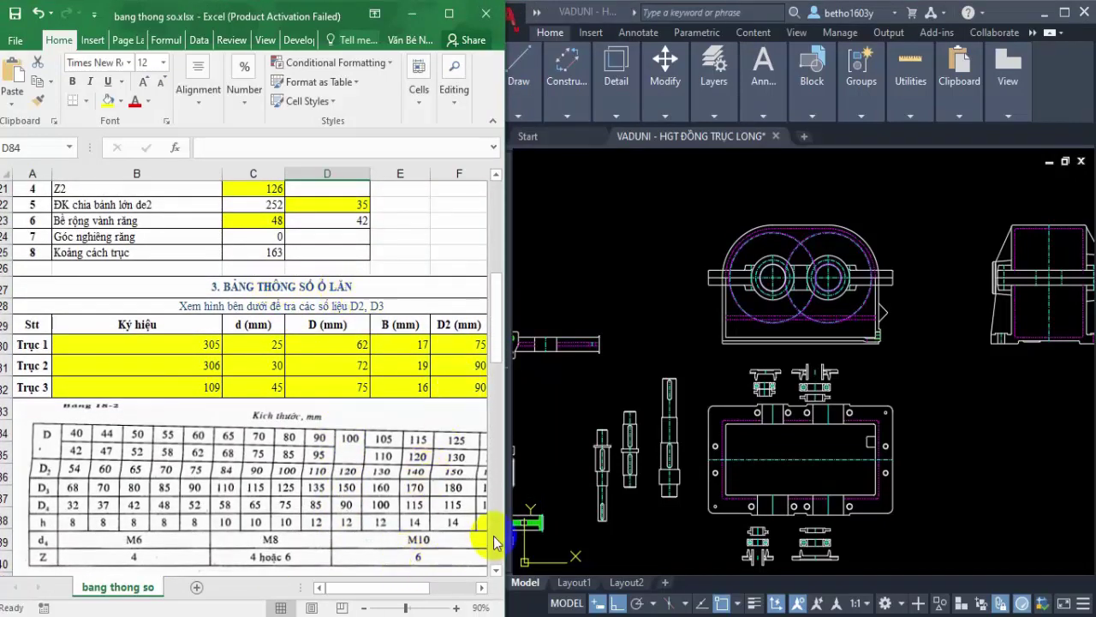
pyautogui.click(363, 607)
pyautogui.click(363, 607)
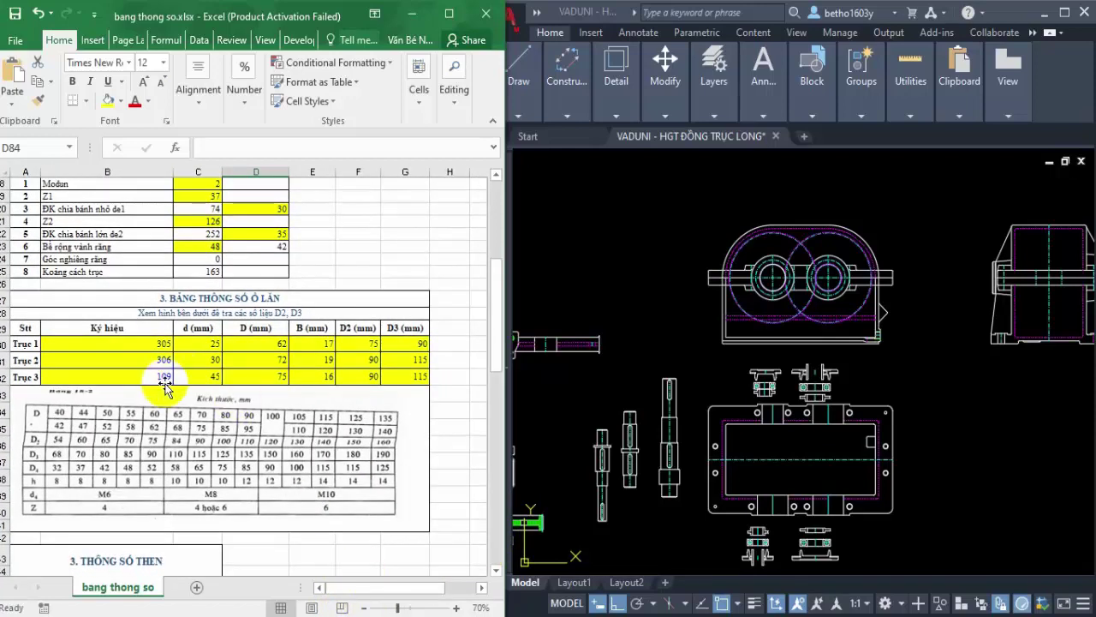
# Step: Read shaft 1's bearing D, D2 and D3 values, then reselect the gearbox block
pyautogui.click(260, 344)
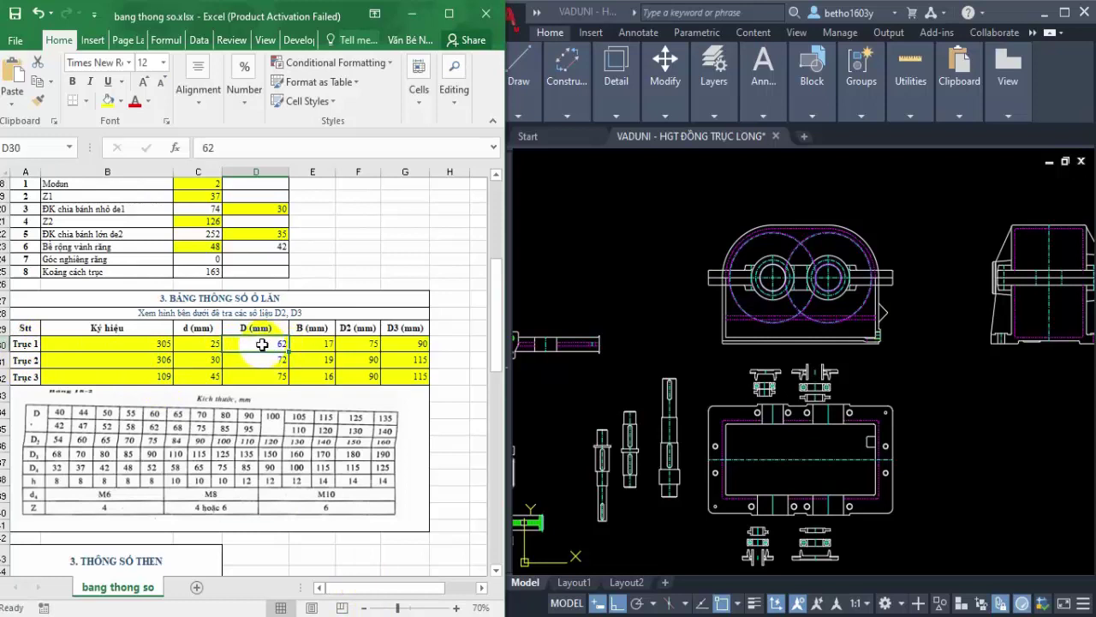
pyautogui.click(368, 346)
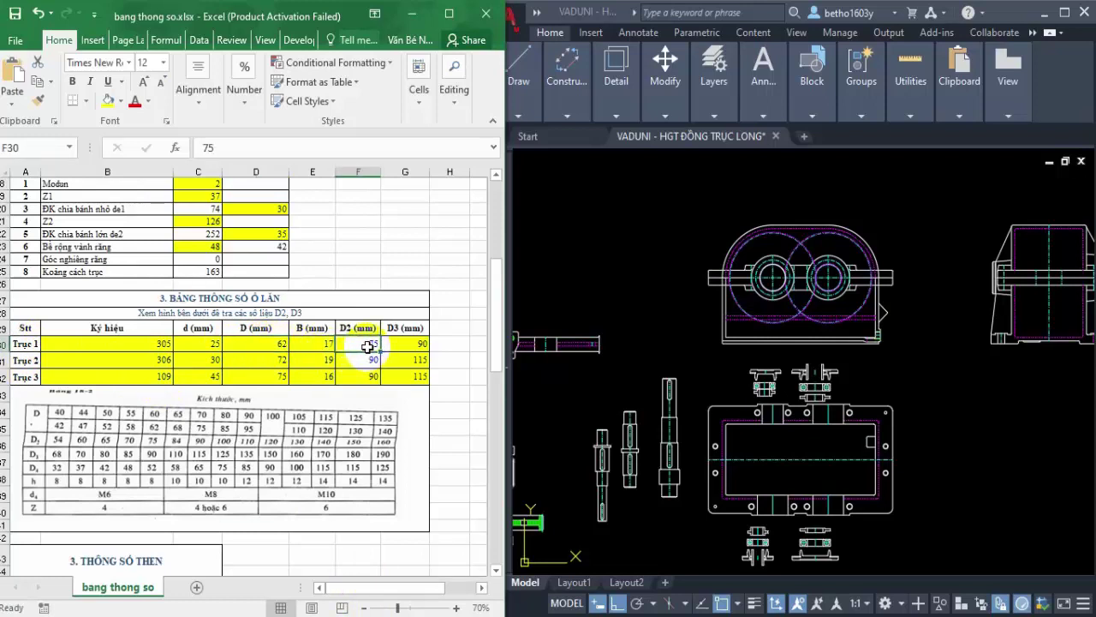
pyautogui.click(420, 346)
pyautogui.click(690, 368)
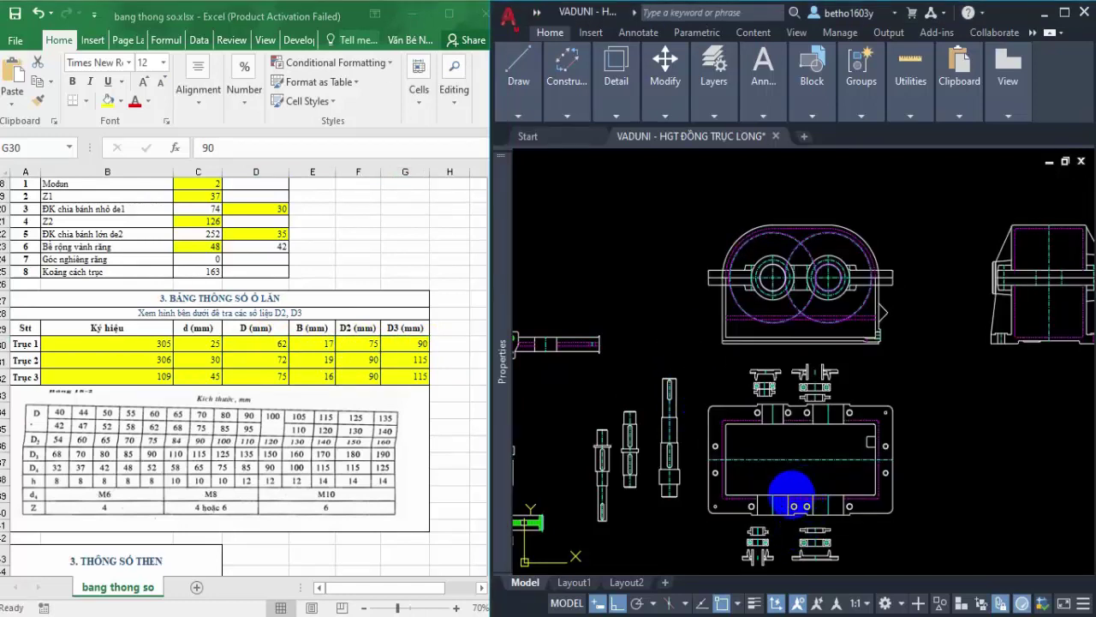
pyautogui.click(790, 493)
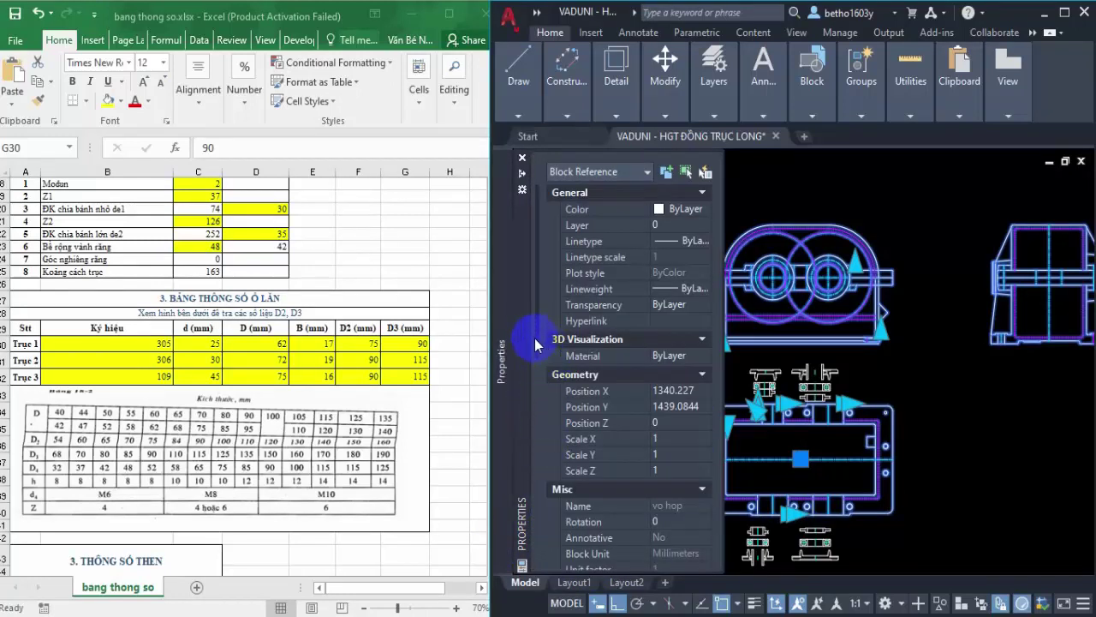
# Step: Set dt3 to 62, dn3 to 90, dt2 to 72 and dn2 to 115
pyautogui.moveTo(524, 351); pyautogui.dragTo(524, 581)
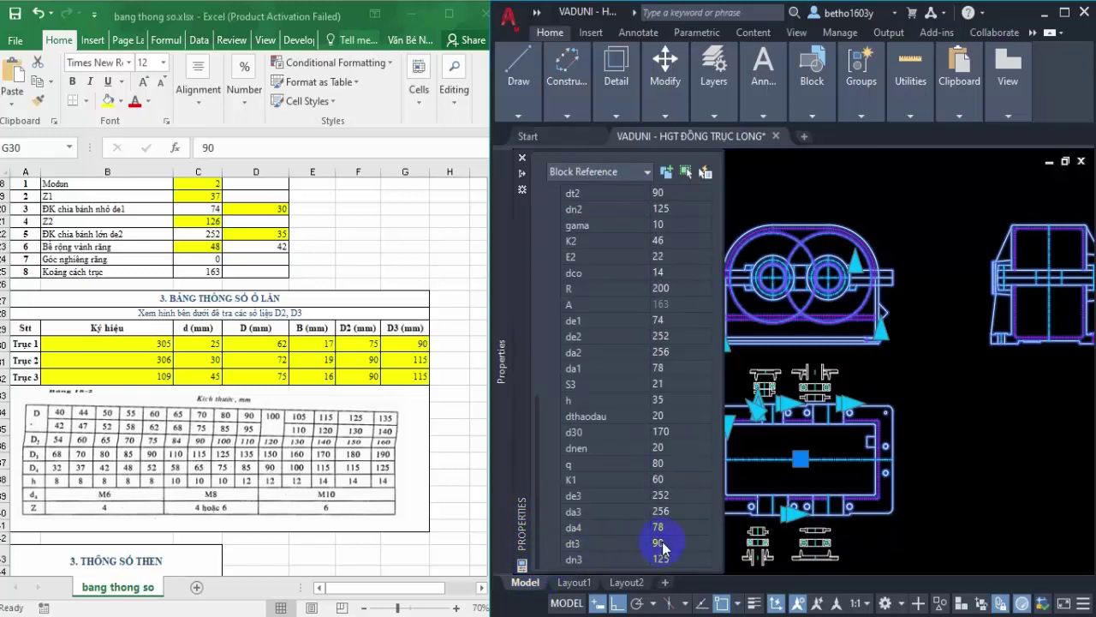
pyautogui.click(675, 543)
pyautogui.write('62')
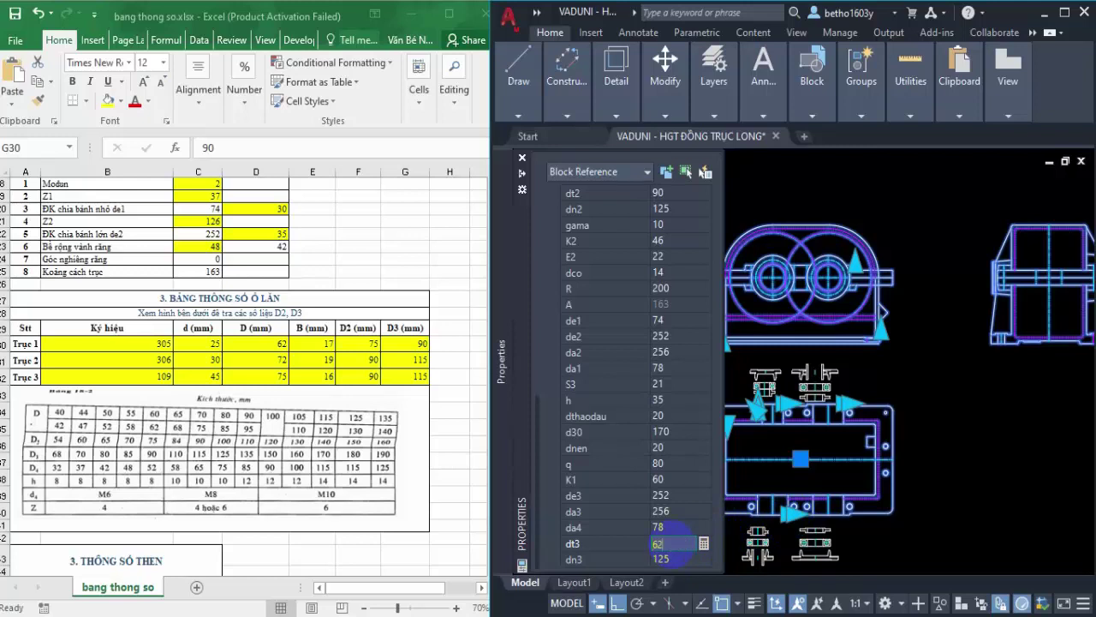
pyautogui.click(663, 557)
pyautogui.write('90')
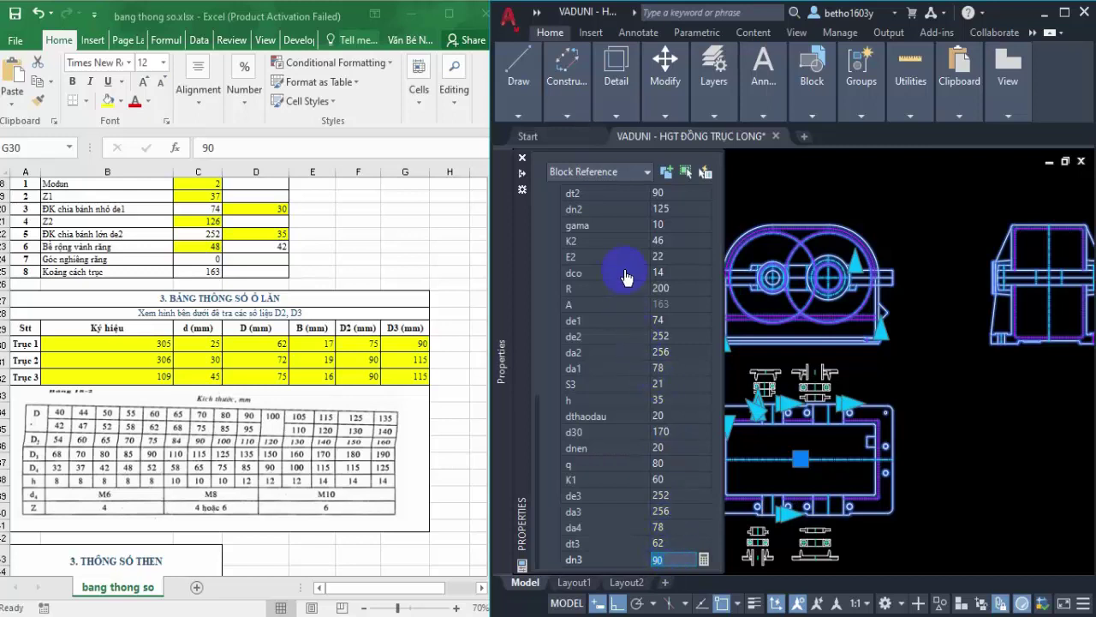
pyautogui.click(586, 200)
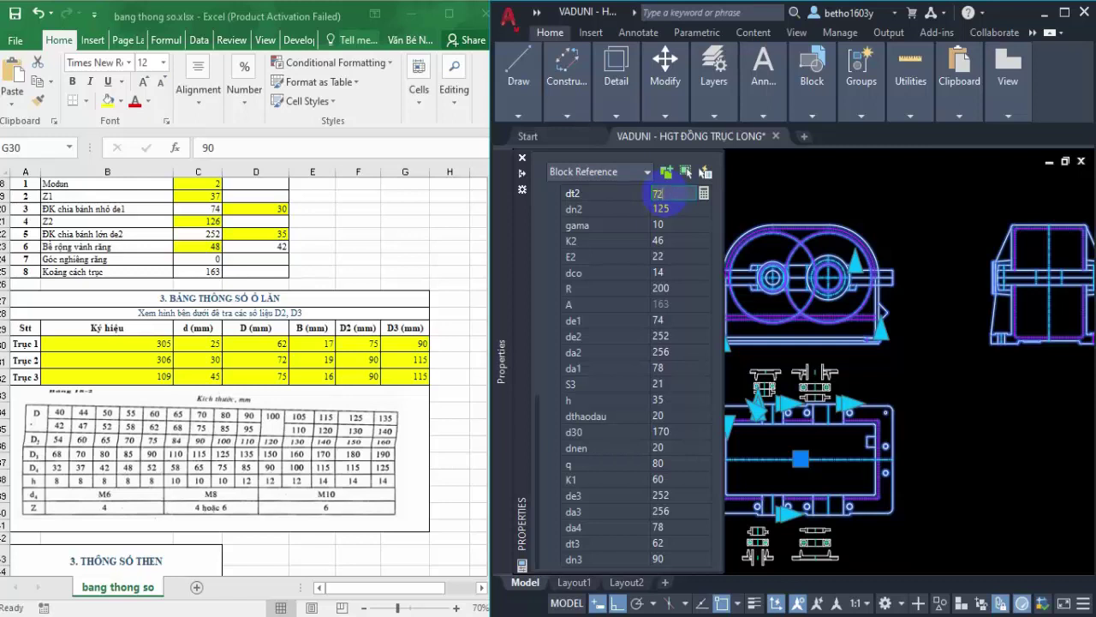
pyautogui.click(671, 203)
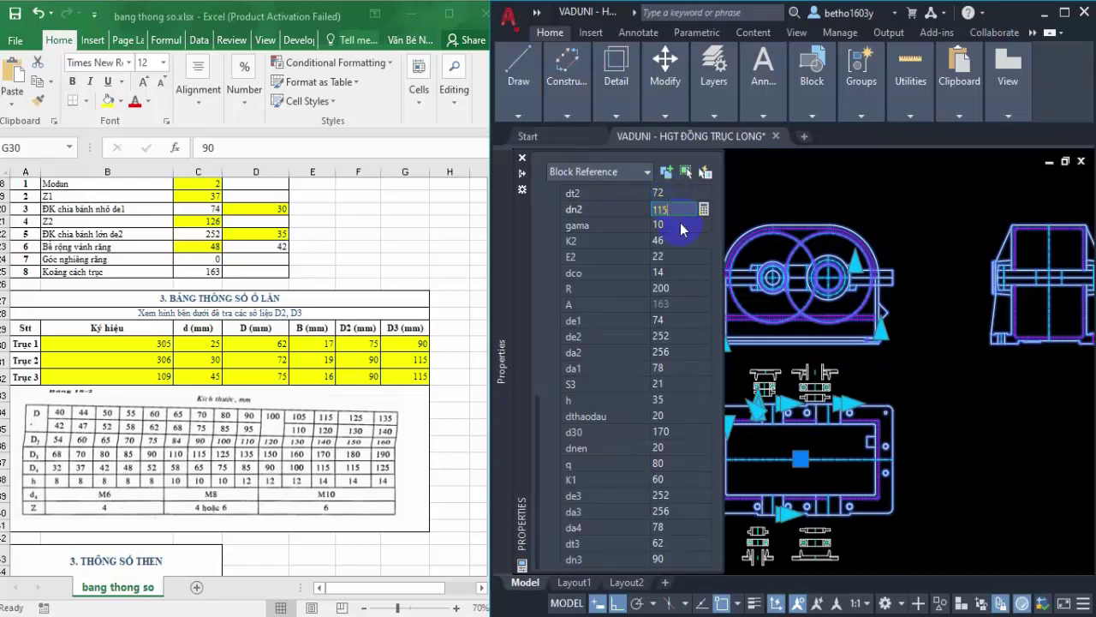
pyautogui.click(660, 225)
# Step: Set dt1 to 75 and dn1 to 115
pyautogui.scroll(2, 625, 261)
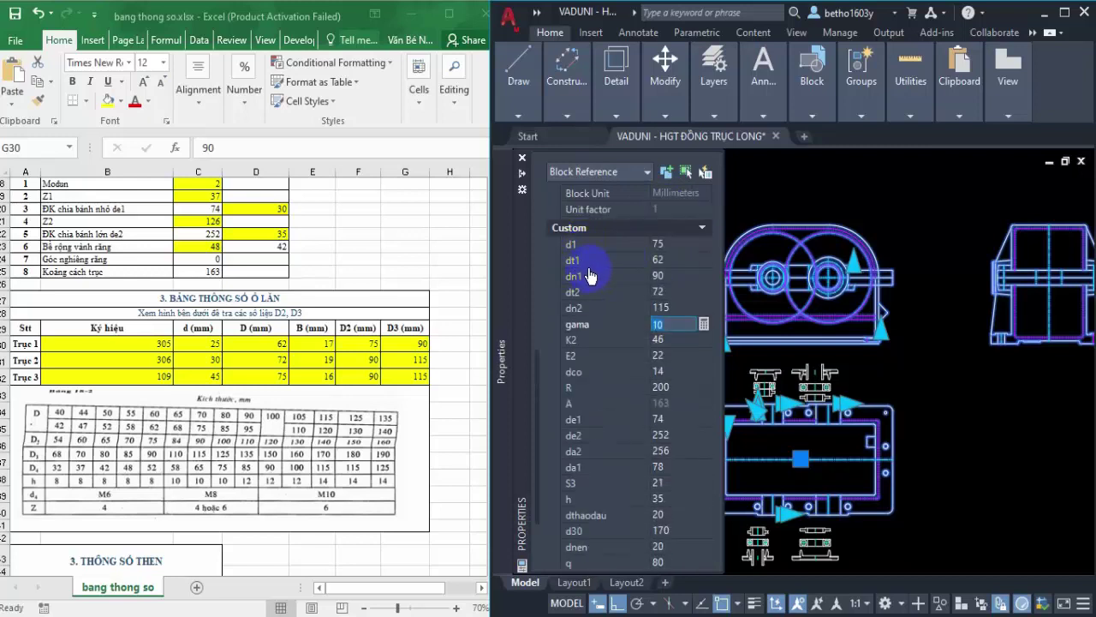
pyautogui.click(589, 246)
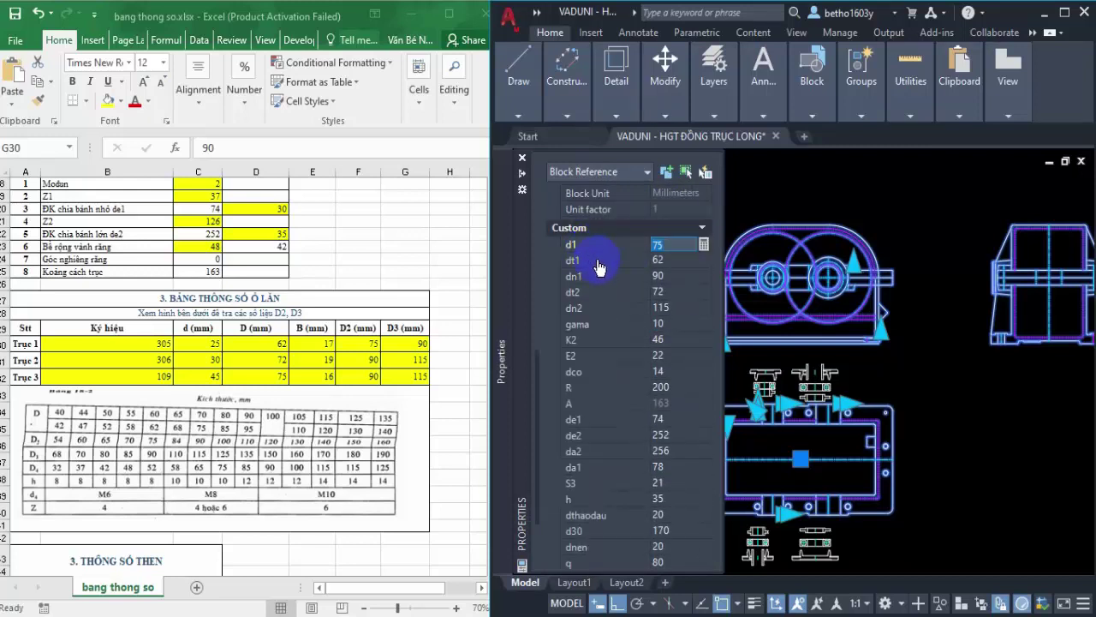
pyautogui.click(597, 263)
pyautogui.click(597, 280)
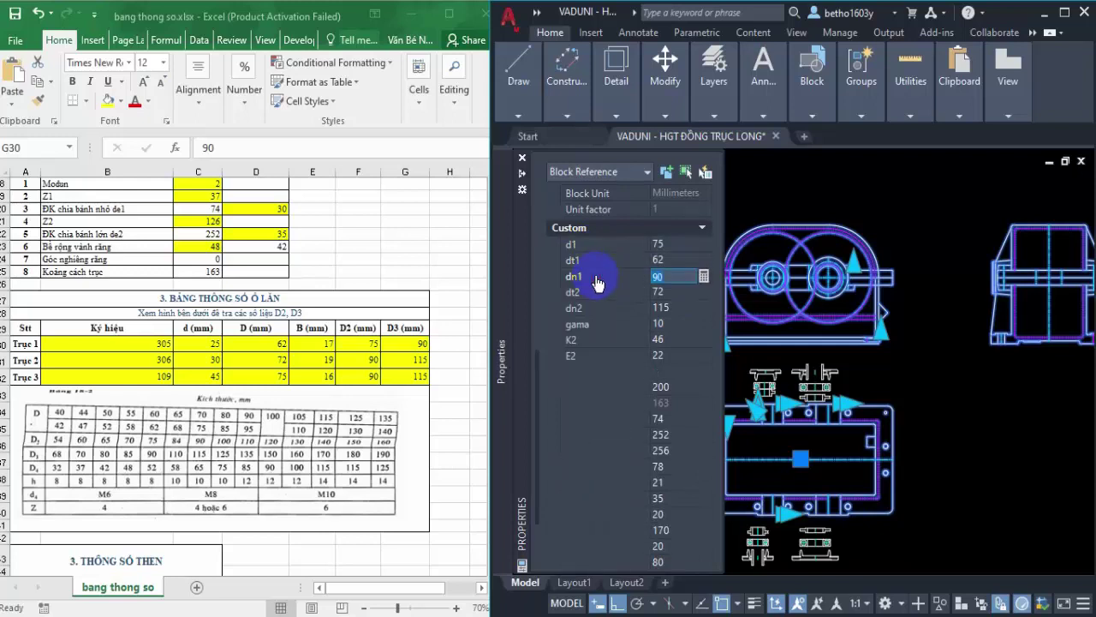
pyautogui.click(599, 262)
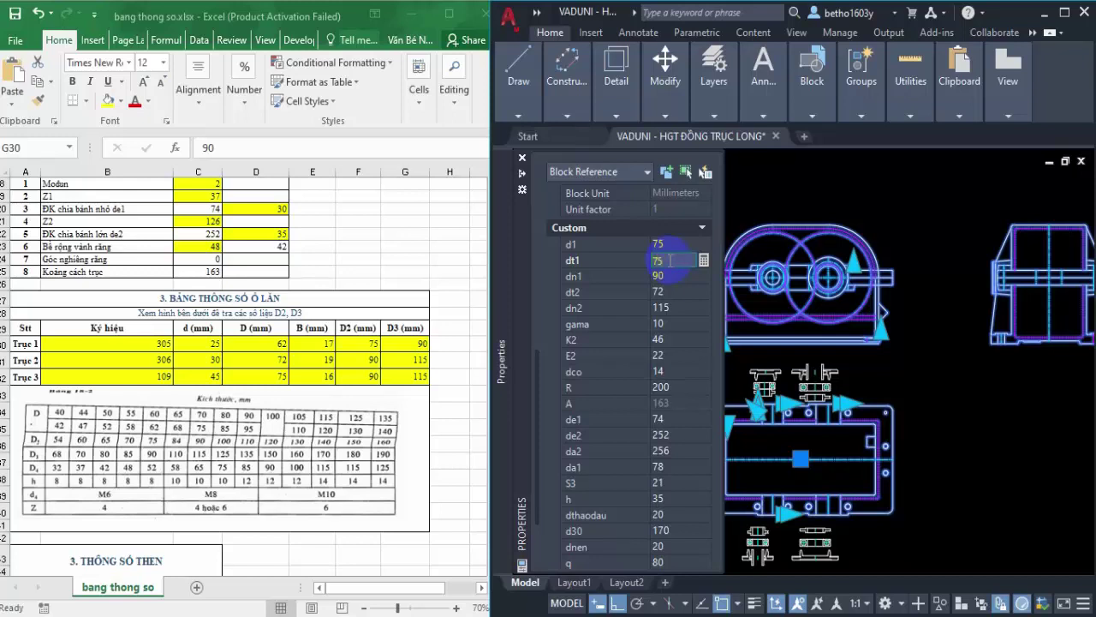
pyautogui.click(670, 276)
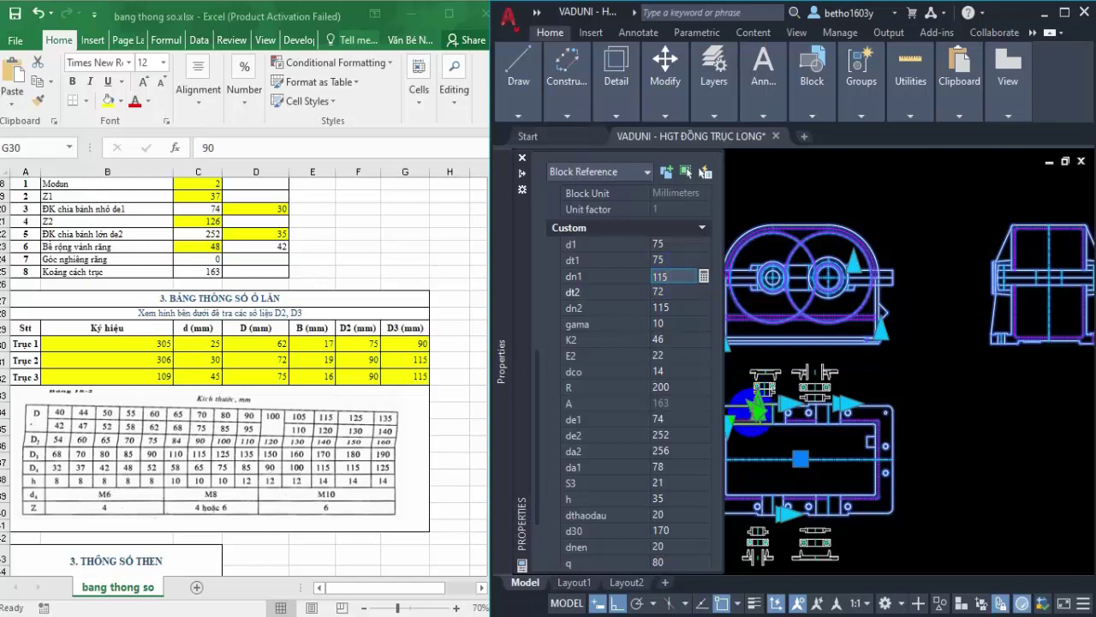
pyautogui.press('Return')
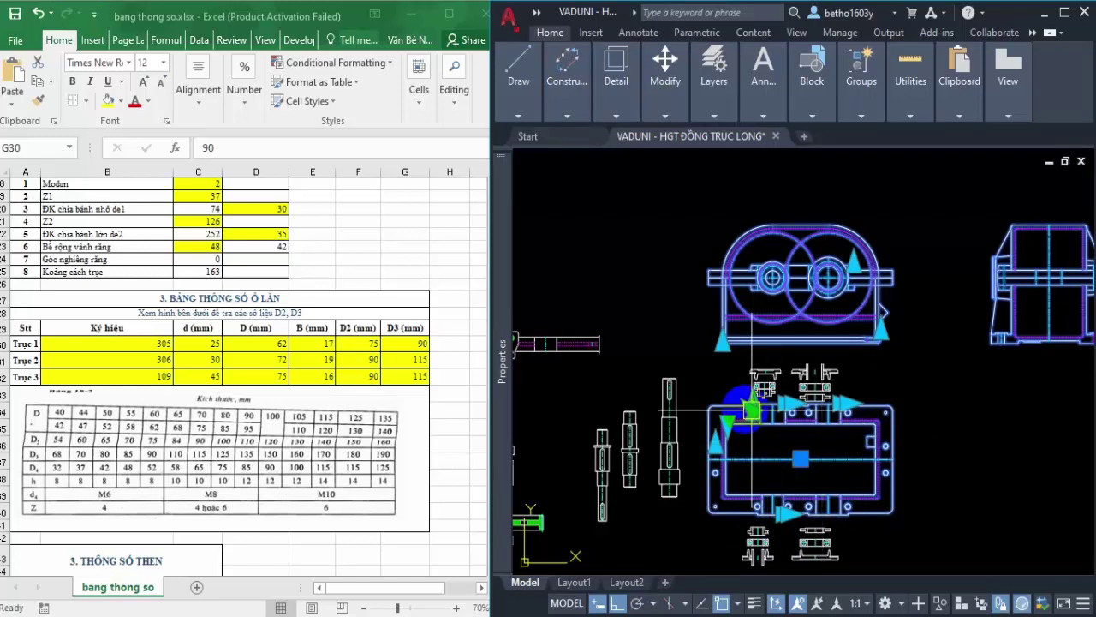
# Step: Clear the block selection and dimension the 163 spacing between the two shaft centres
pyautogui.scroll(4, 756, 400)
pyautogui.press('Escape')
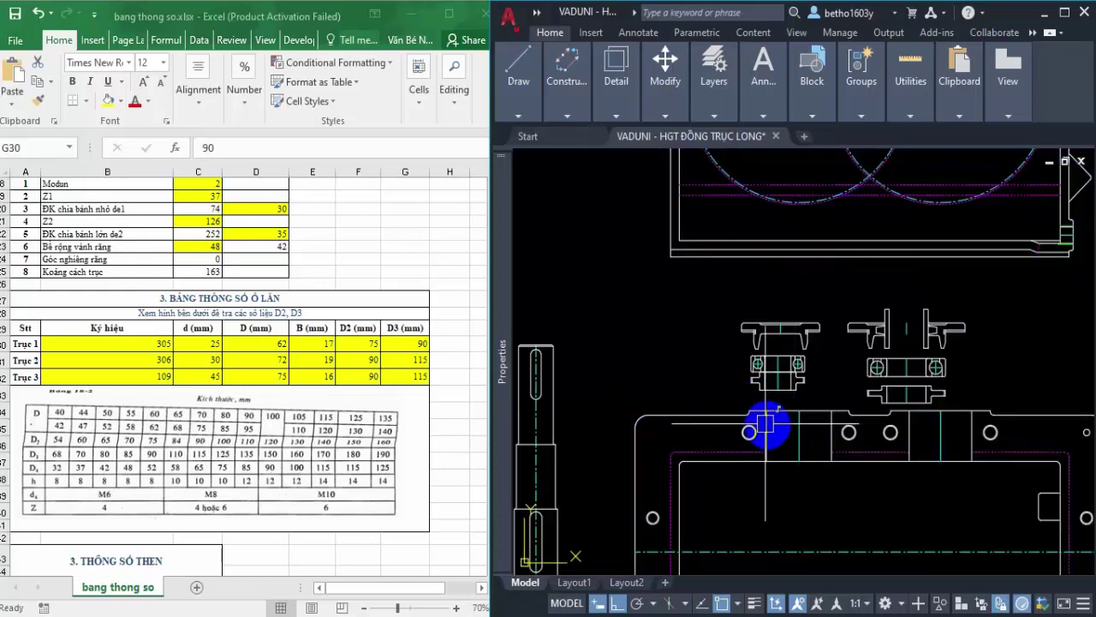
pyautogui.scroll(-2, 715, 413)
pyautogui.scroll(-2, 771, 394)
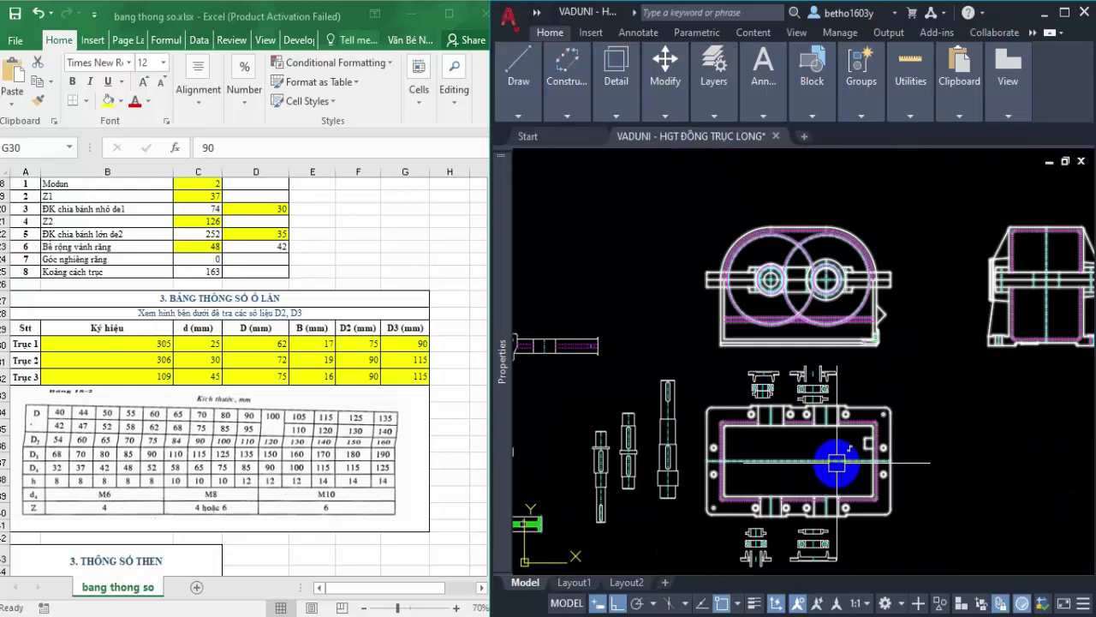
pyautogui.scroll(3, 837, 463)
pyautogui.scroll(2, 734, 371)
pyautogui.scroll(2, 666, 398)
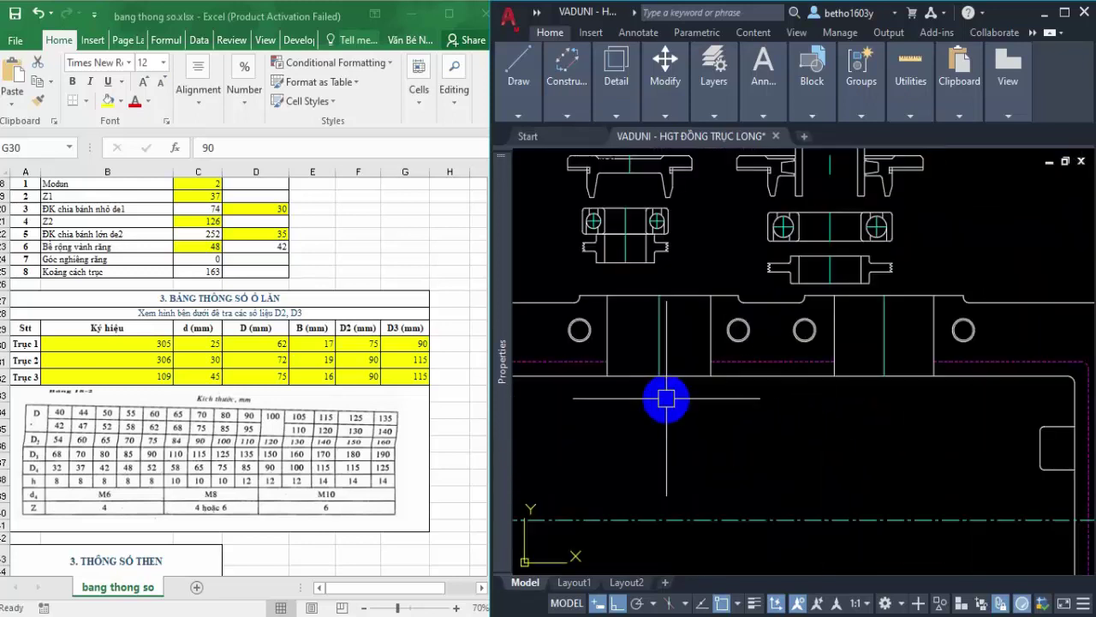
pyautogui.write('DL')
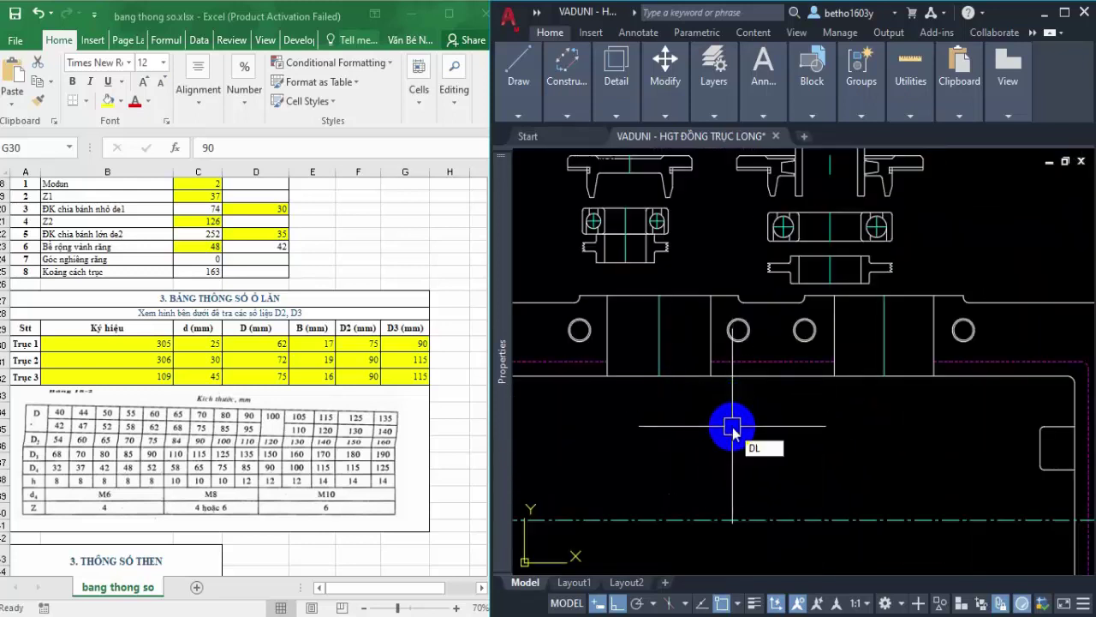
pyautogui.press('Return')
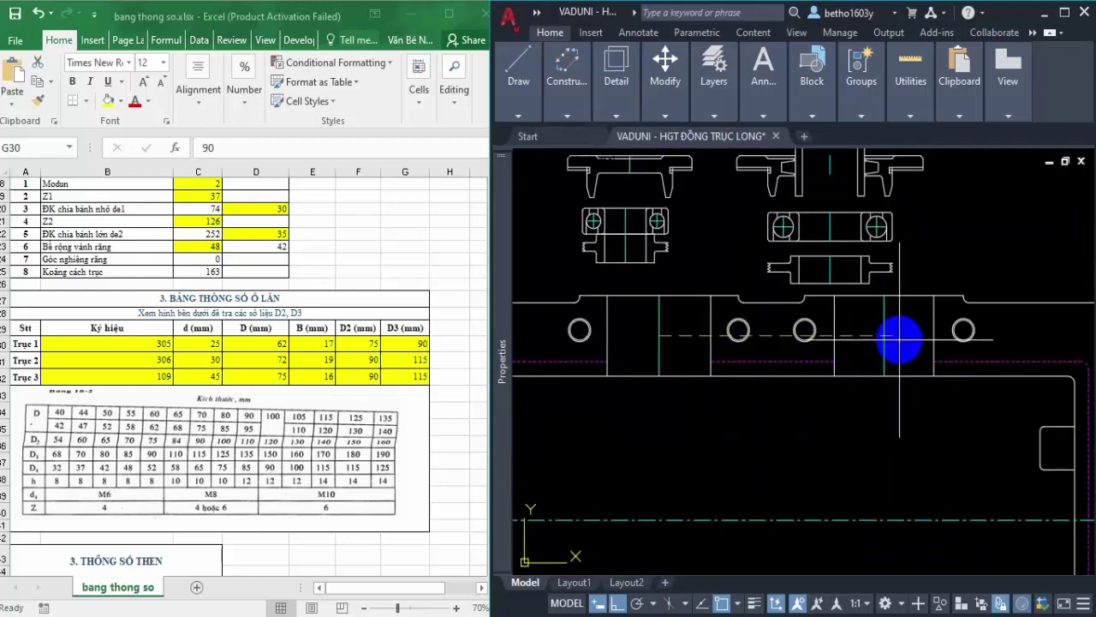
pyautogui.click(899, 338)
pyautogui.click(795, 351)
# Step: Dimension the shaft end and the 10 gap at the housing's inner wall
pyautogui.scroll(2, 781, 399)
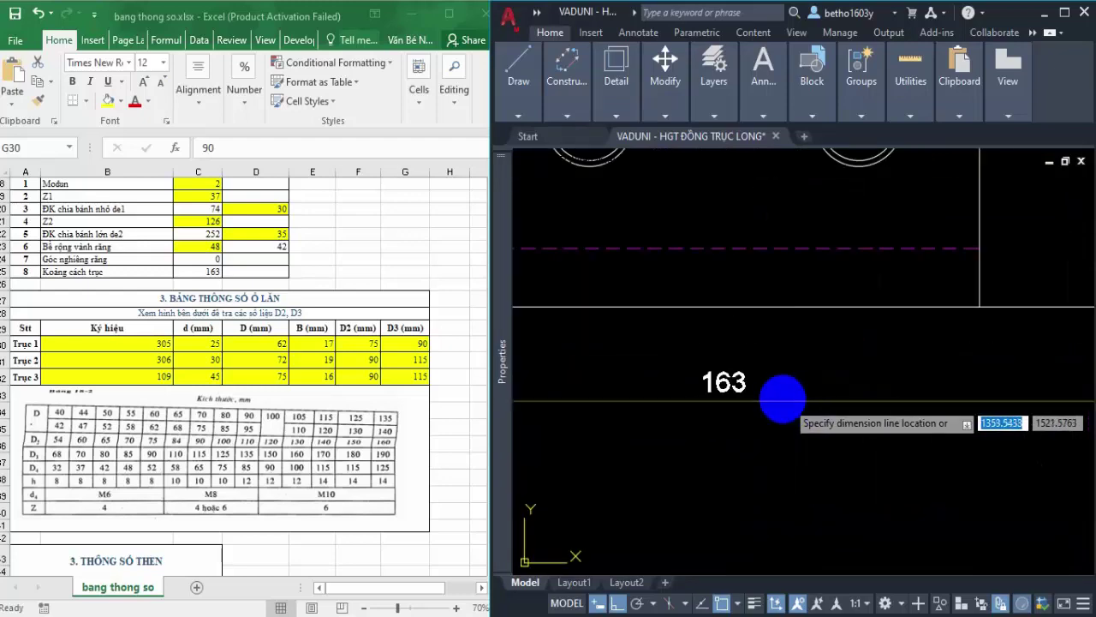
pyautogui.scroll(-1, 781, 399)
pyautogui.scroll(-2, 781, 399)
pyautogui.scroll(-2, 778, 391)
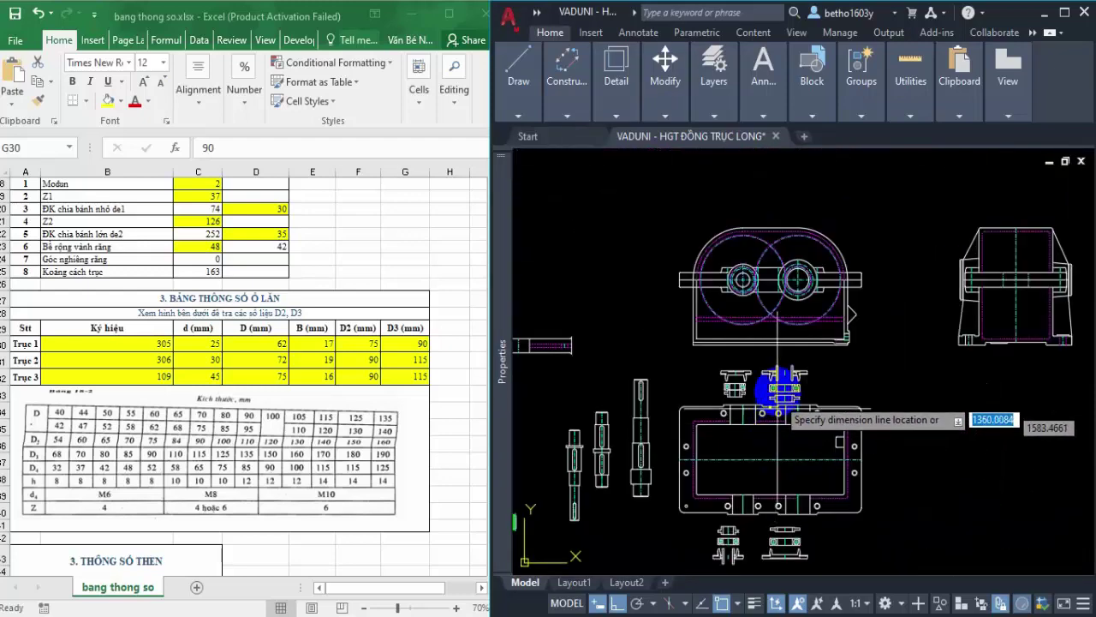
pyautogui.scroll(1, 762, 253)
pyautogui.scroll(2, 761, 222)
pyautogui.scroll(1, 765, 197)
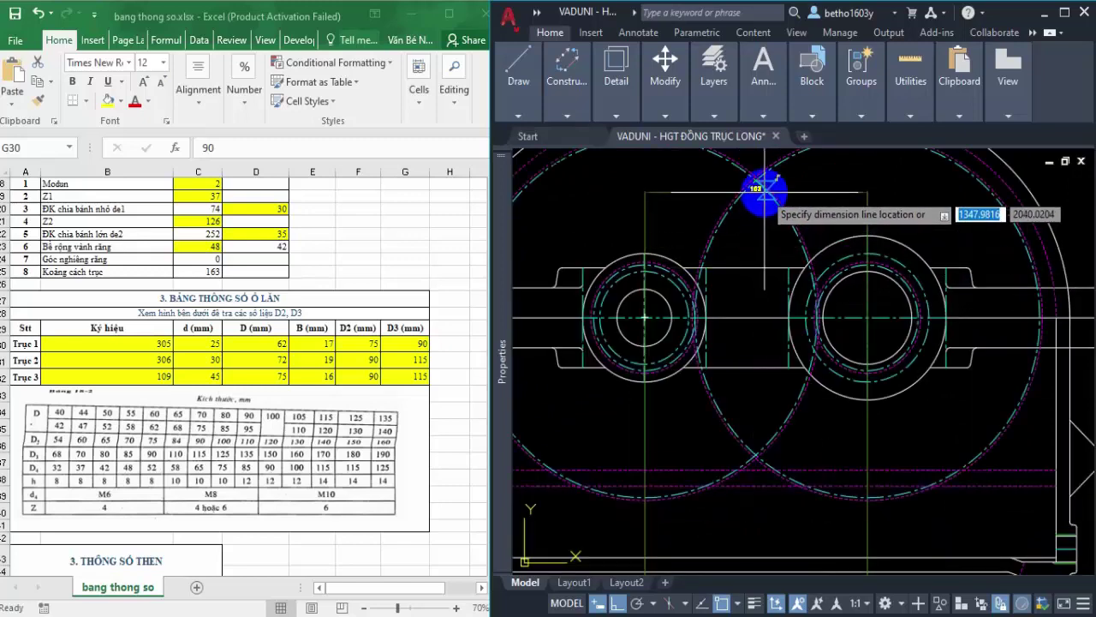
pyautogui.scroll(-2, 763, 201)
pyautogui.scroll(2, 611, 245)
pyautogui.scroll(1, 615, 238)
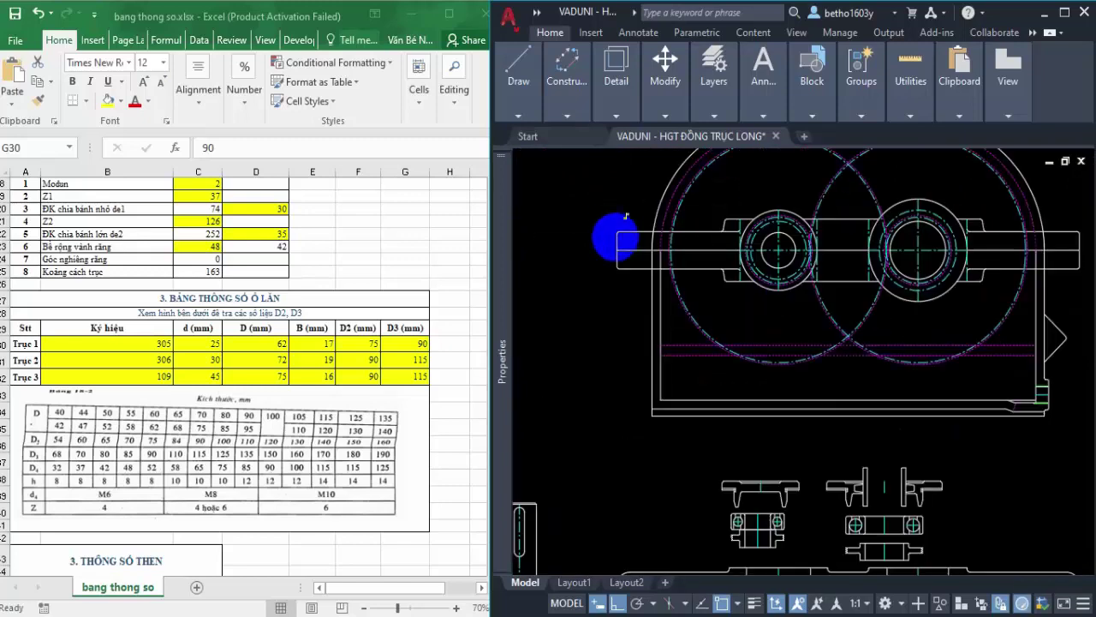
pyautogui.scroll(1, 615, 237)
pyautogui.scroll(1, 640, 257)
pyautogui.click(644, 264)
pyautogui.click(644, 291)
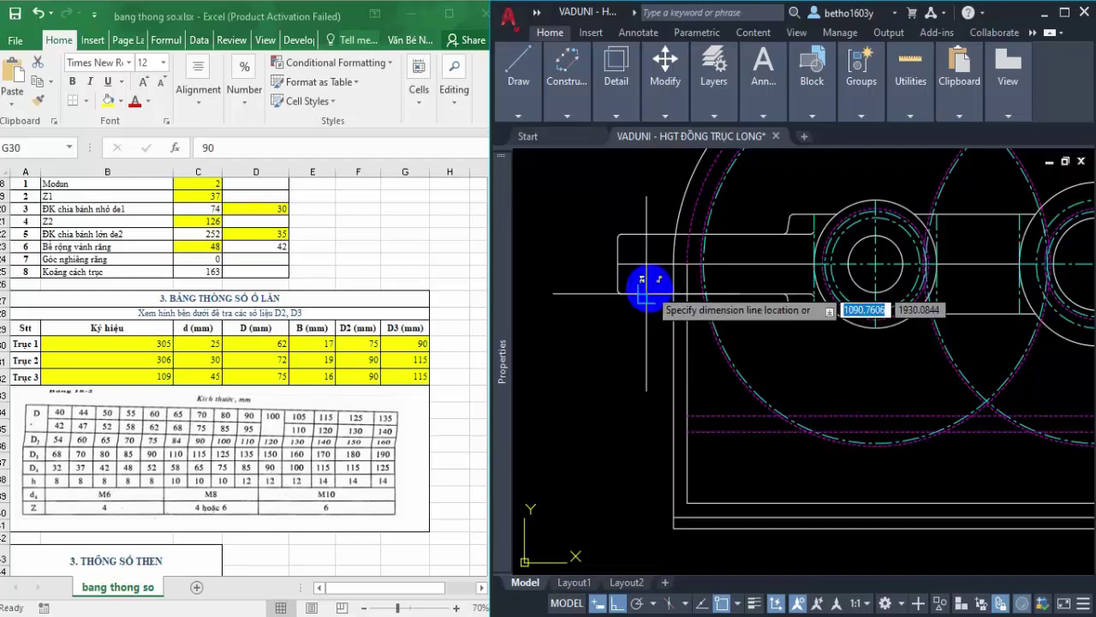
pyautogui.scroll(1, 599, 274)
pyautogui.scroll(-3, 658, 233)
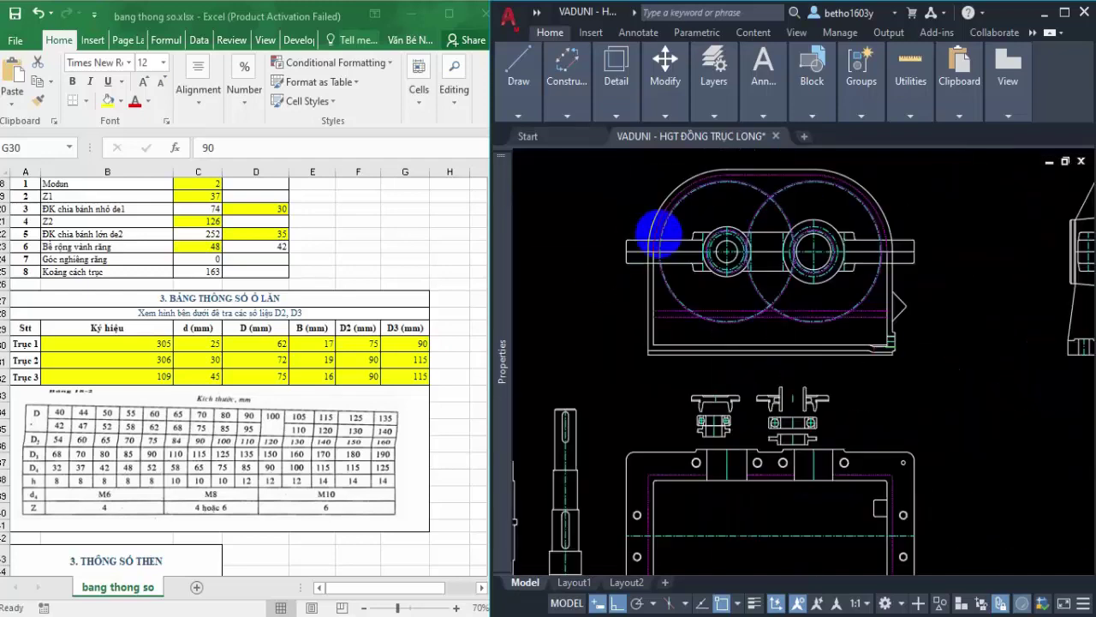
pyautogui.scroll(2, 667, 385)
pyautogui.scroll(1, 666, 385)
pyautogui.scroll(1, 664, 389)
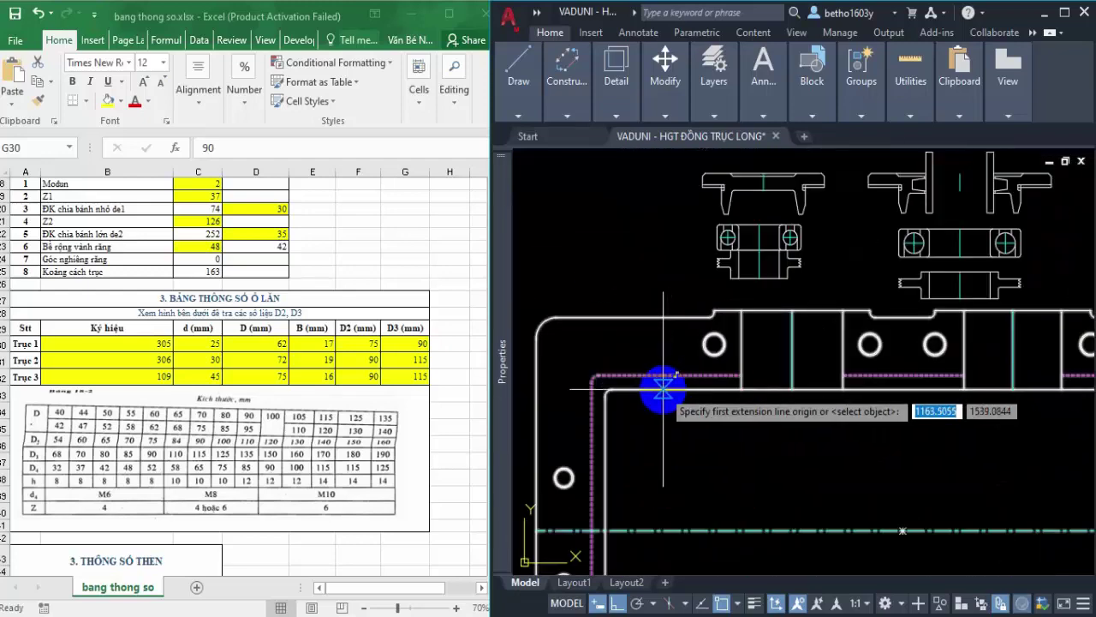
pyautogui.click(664, 389)
pyautogui.click(658, 375)
# Step: Measure the small bolt hole as 12, cancel the dimension, and zoom out to the housing
pyautogui.scroll(1, 652, 381)
pyautogui.scroll(1, 647, 388)
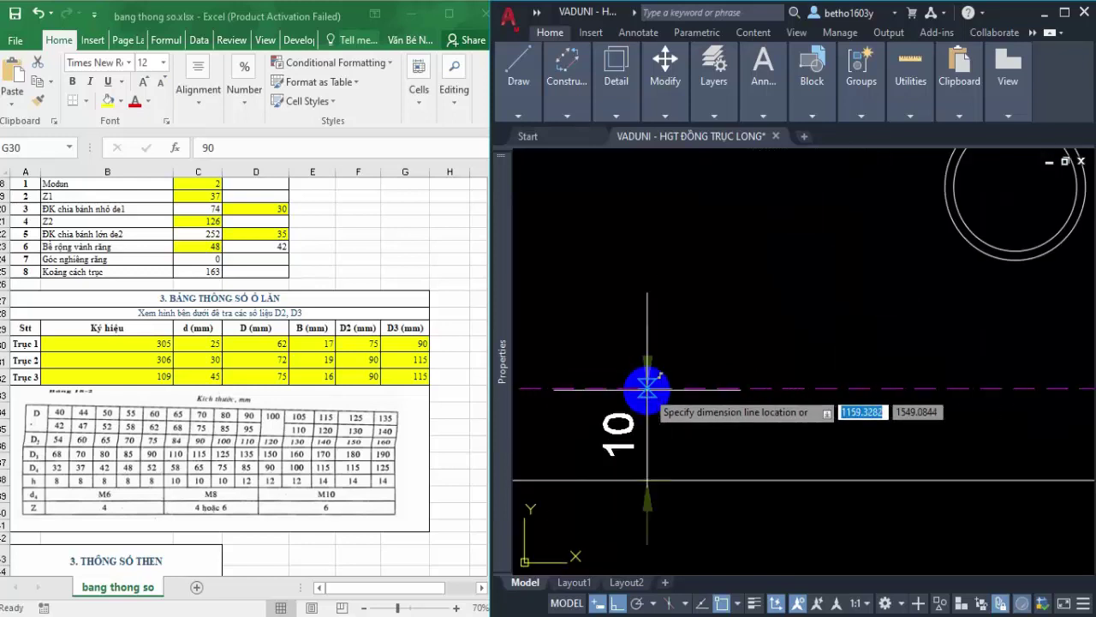
pyautogui.scroll(-1, 676, 402)
pyautogui.scroll(-2, 820, 305)
pyautogui.scroll(2, 783, 368)
pyautogui.scroll(3, 788, 395)
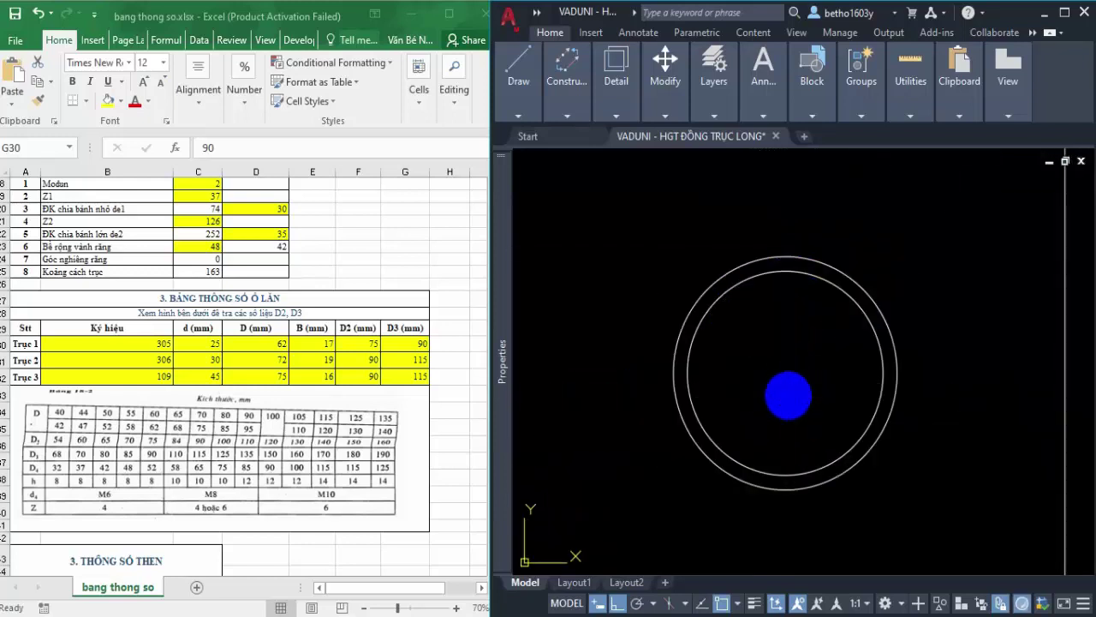
pyautogui.scroll(1, 759, 448)
pyautogui.scroll(-4, 799, 378)
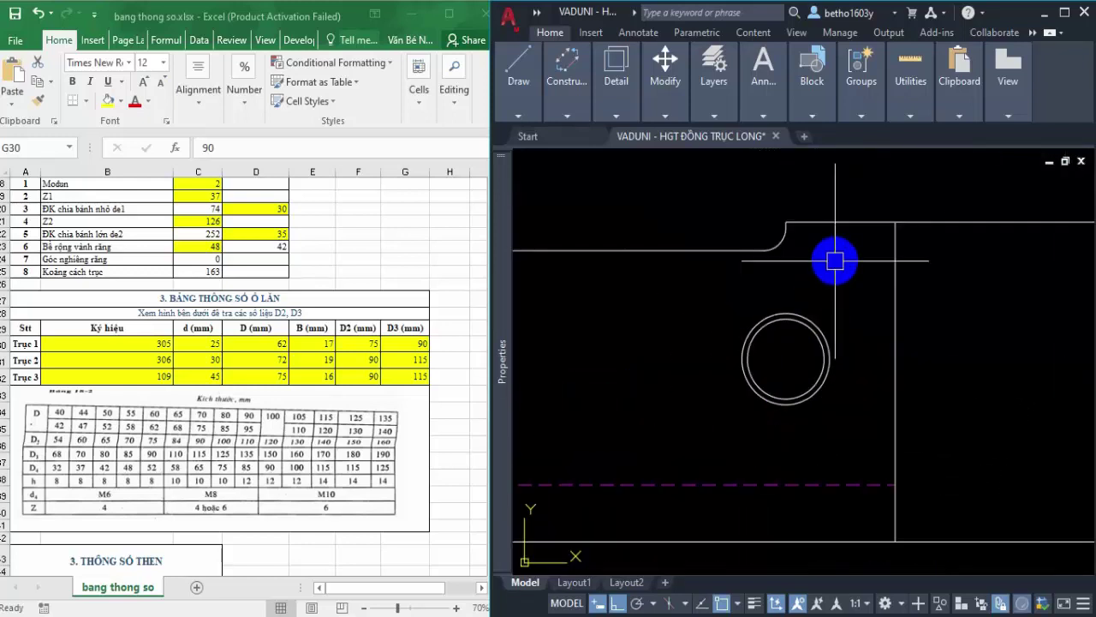
pyautogui.scroll(-2, 835, 260)
pyautogui.scroll(-2, 698, 428)
pyautogui.scroll(2, 732, 350)
pyautogui.scroll(2, 726, 358)
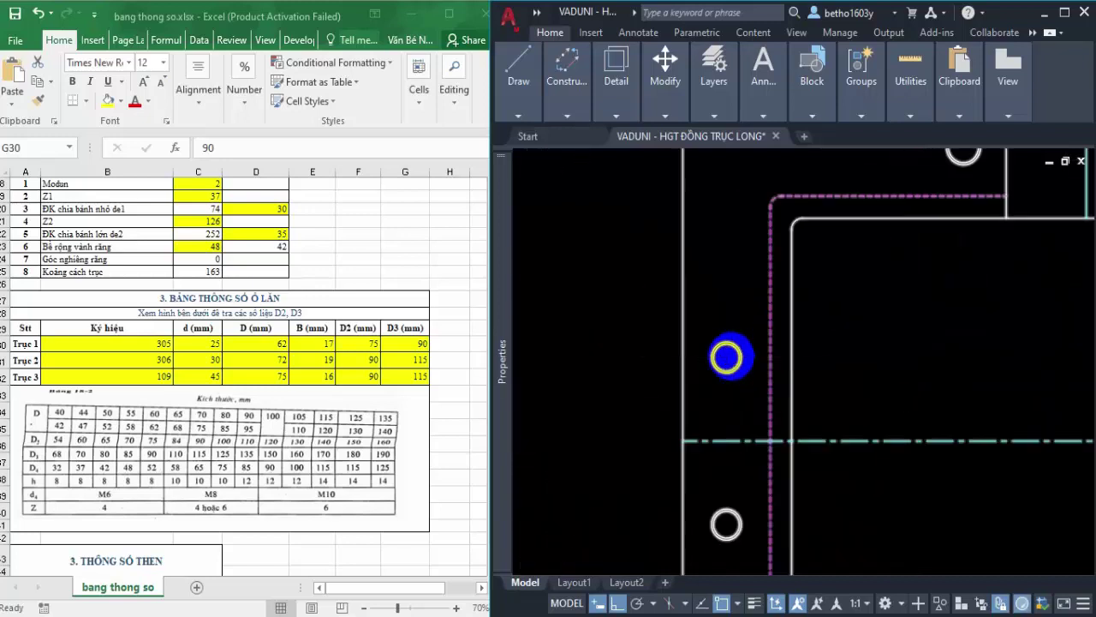
pyautogui.scroll(2, 726, 358)
pyautogui.press('Return')
pyautogui.click(734, 316)
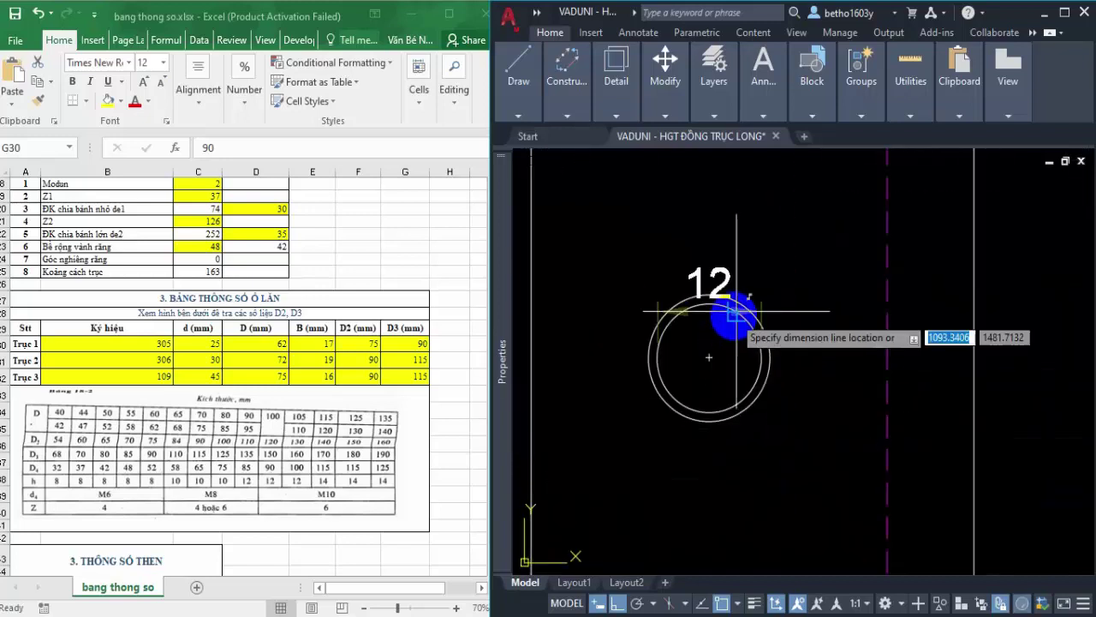
pyautogui.scroll(-3, 728, 295)
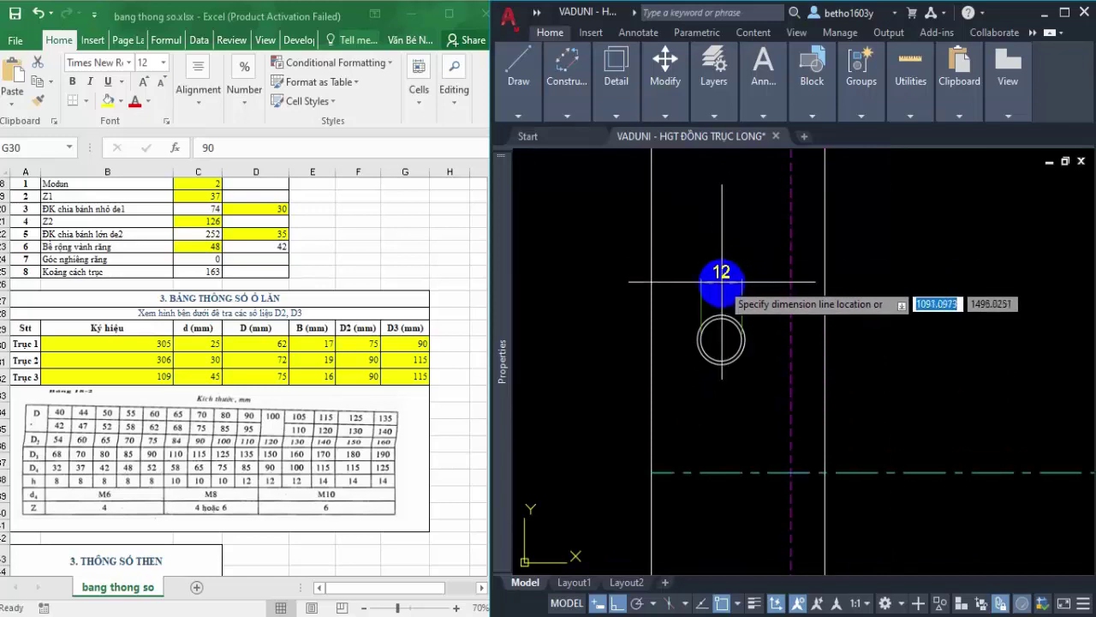
pyautogui.press('Escape')
pyautogui.scroll(-4, 674, 329)
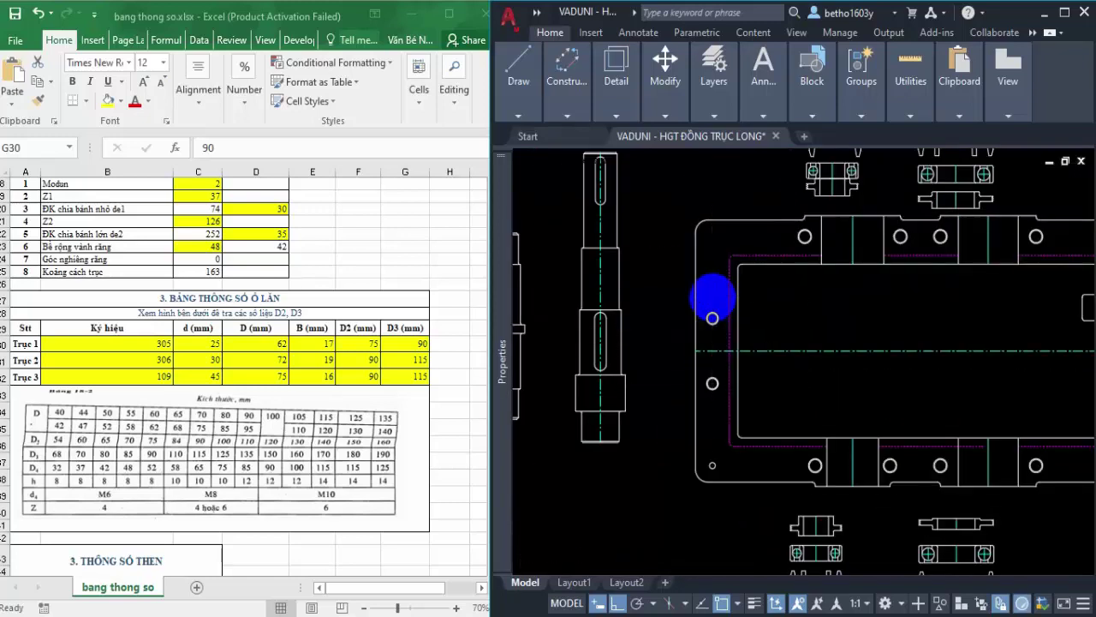
# Step: Copy the hole circle from its centre 75 units along the left edge, then clear the selection
pyautogui.scroll(3, 712, 297)
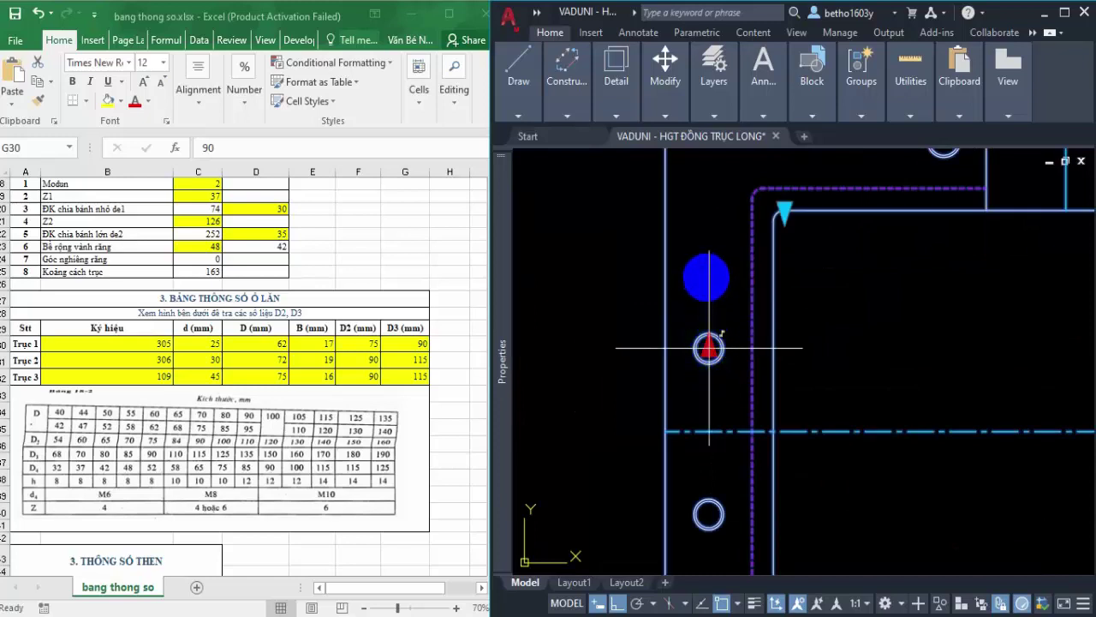
pyautogui.click(708, 348)
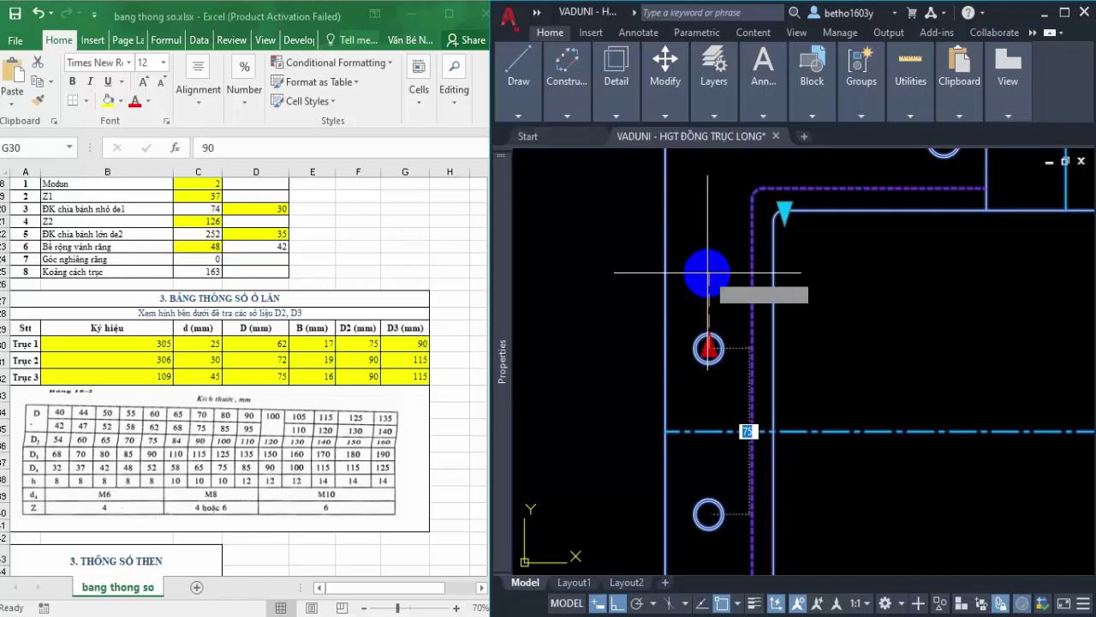
pyautogui.press('Return')
pyautogui.scroll(-2, 708, 272)
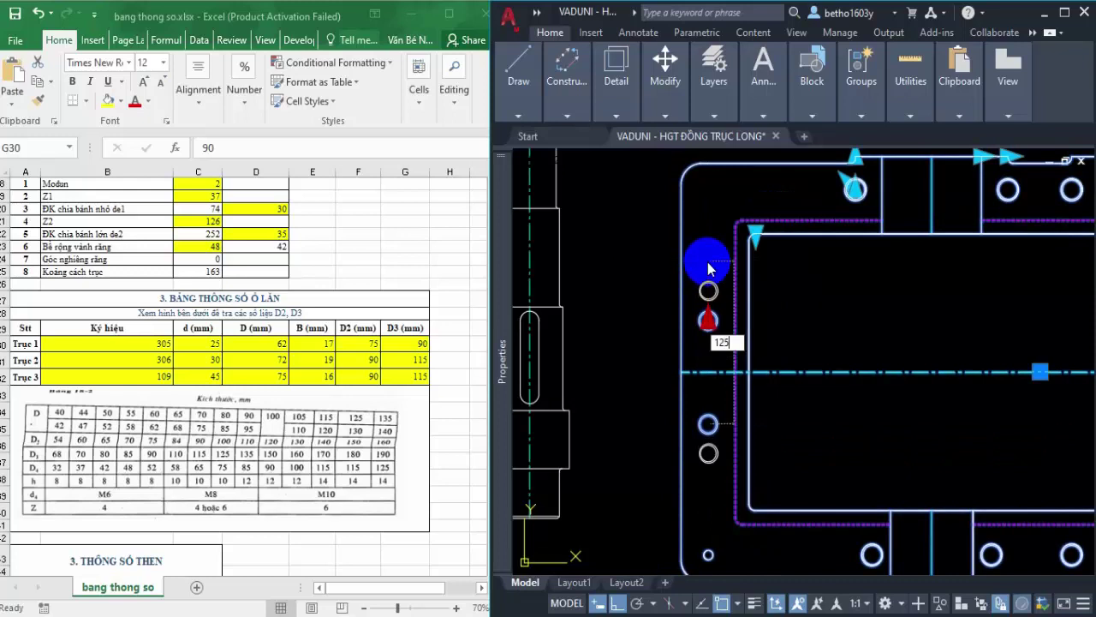
pyautogui.press('Escape')
pyautogui.scroll(2, 707, 262)
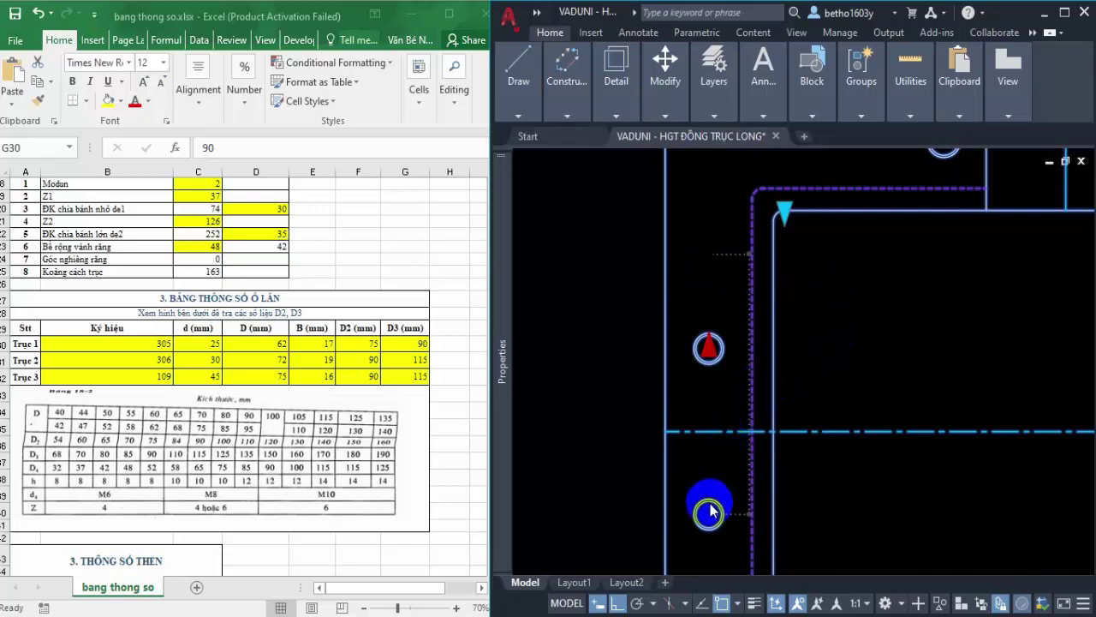
pyautogui.scroll(-3, 602, 306)
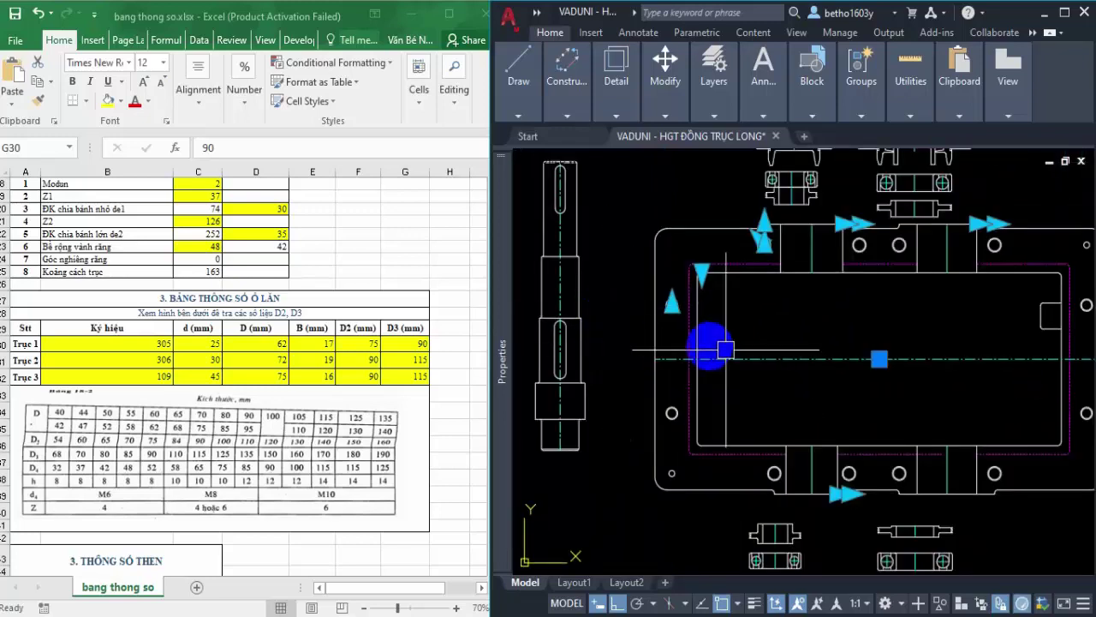
pyautogui.press('Escape')
pyautogui.scroll(-2, 742, 402)
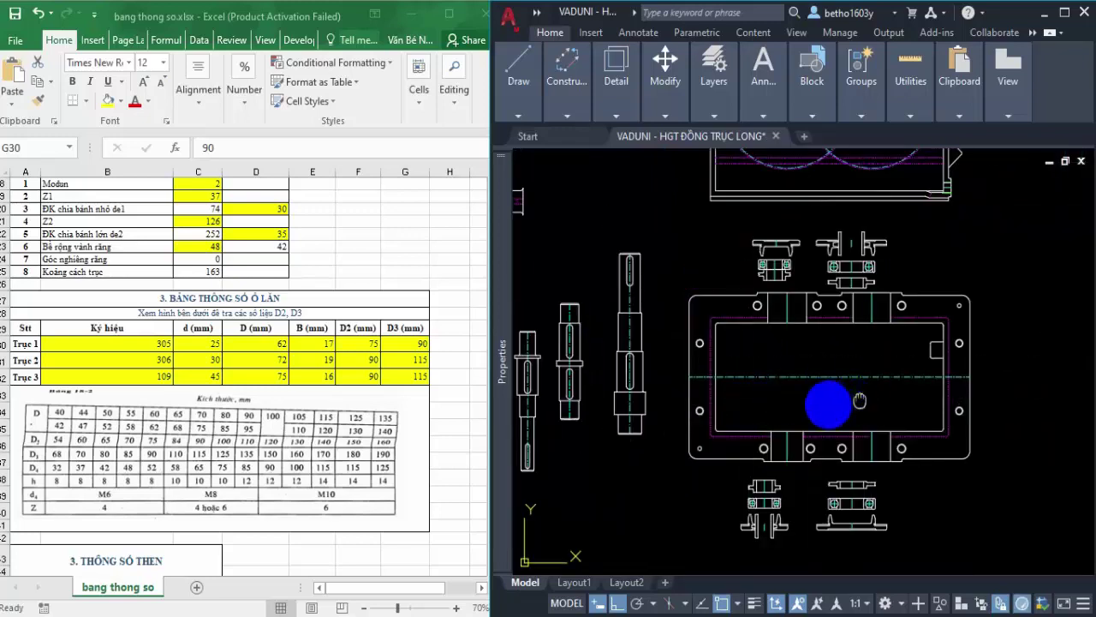
# Step: Frame the gear view around the right shaft circles and select the 'vo hop' housing block's grip to show its properties
pyautogui.moveTo(859, 400); pyautogui.dragTo(763, 435, button='middle')
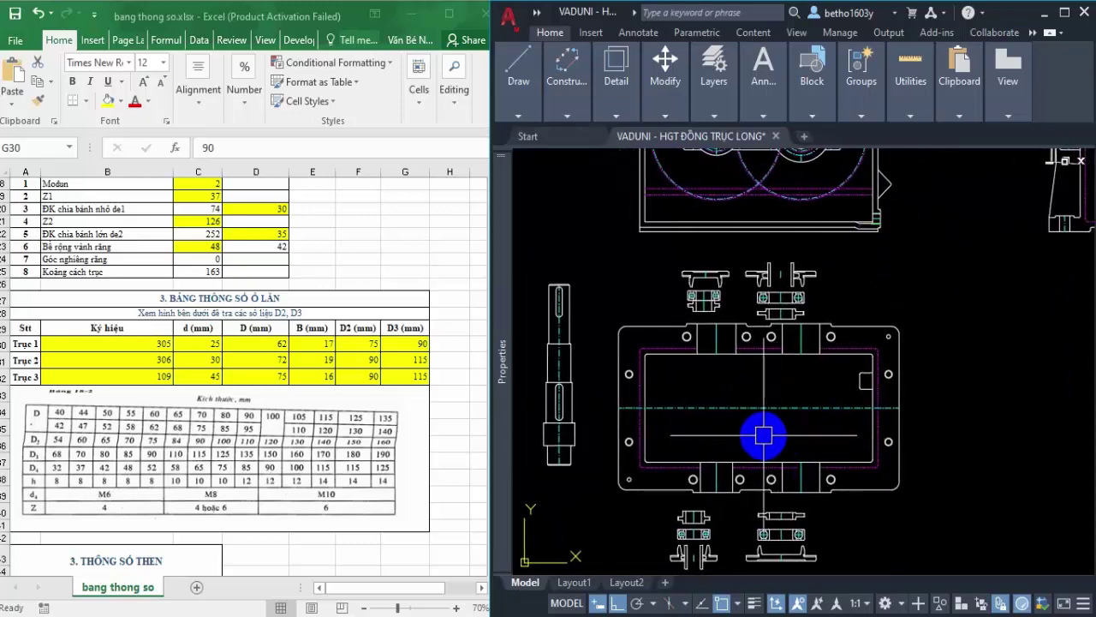
pyautogui.moveTo(716, 385); pyautogui.dragTo(709, 491, button='middle')
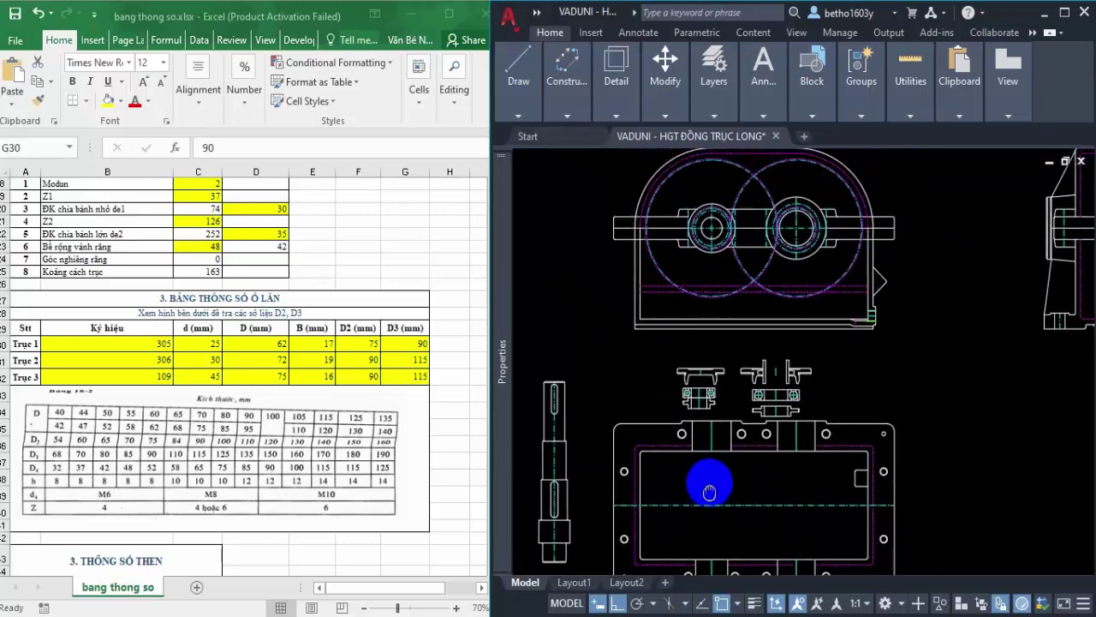
pyautogui.scroll(4, 708, 184)
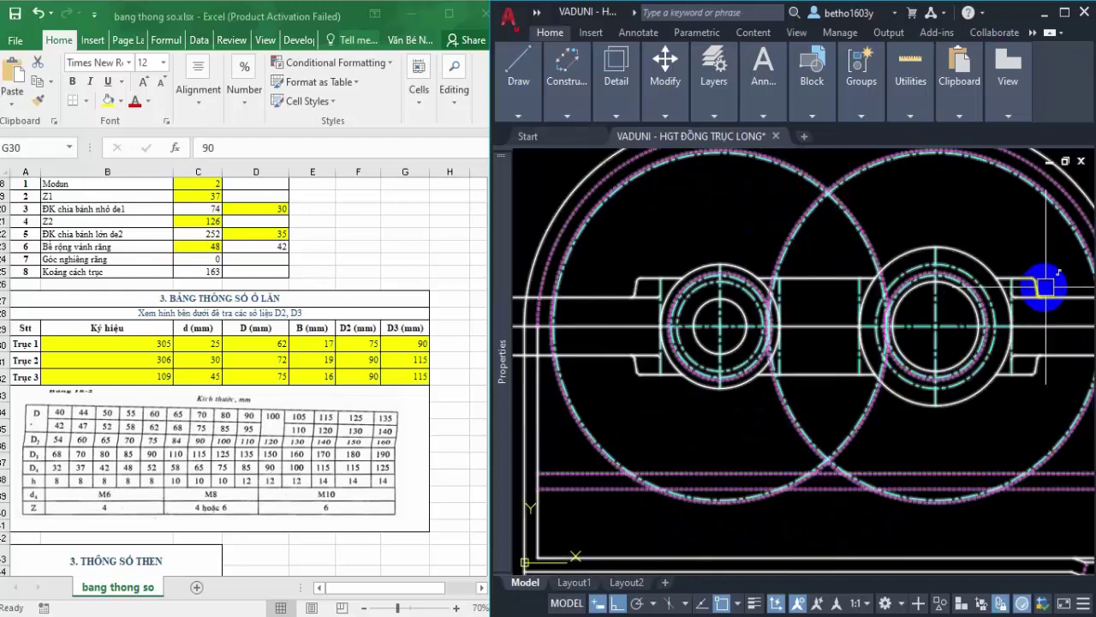
pyautogui.scroll(2, 1046, 286)
pyautogui.moveTo(1046, 286)
pyautogui.mouseDown(button='middle')
pyautogui.moveTo(931, 286)
pyautogui.moveTo(885, 264)
pyautogui.mouseUp(button='middle')
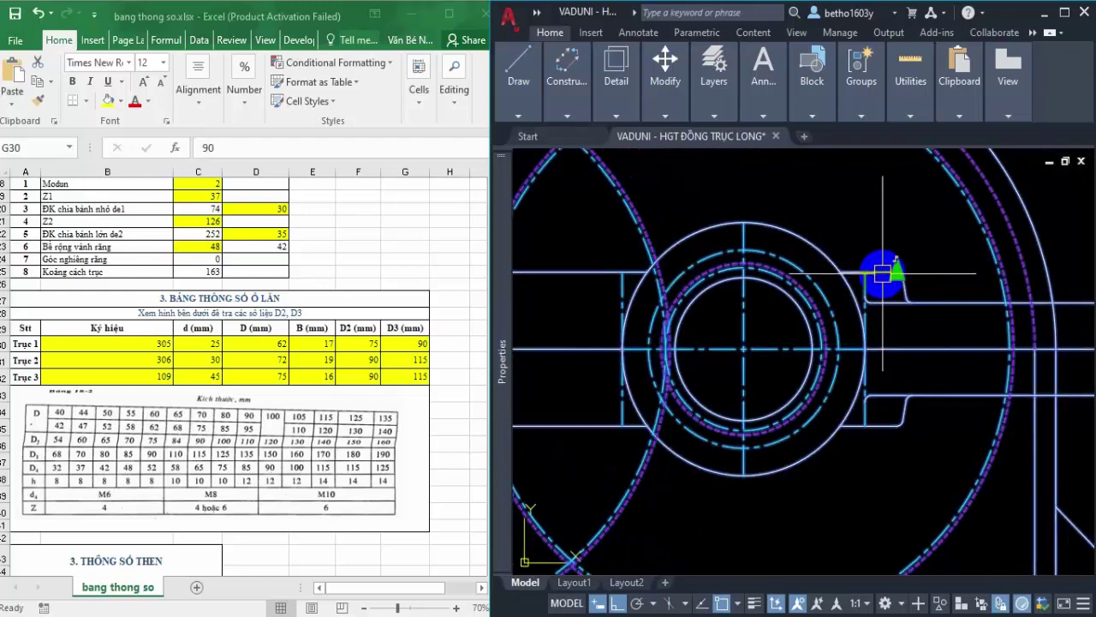
pyautogui.scroll(-2, 914, 248)
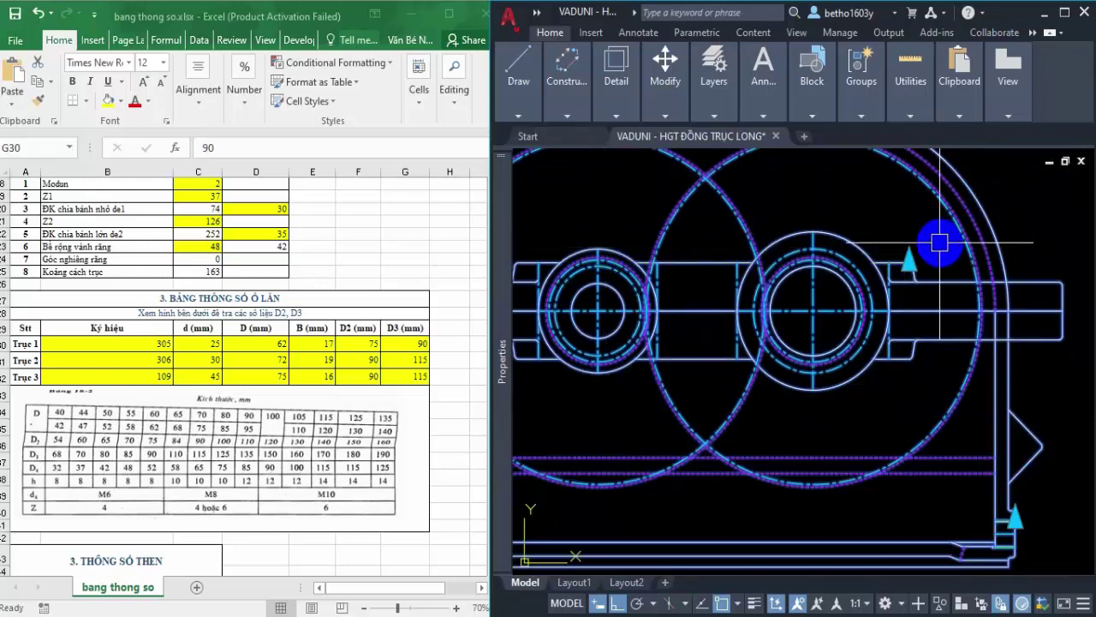
pyautogui.click(909, 260)
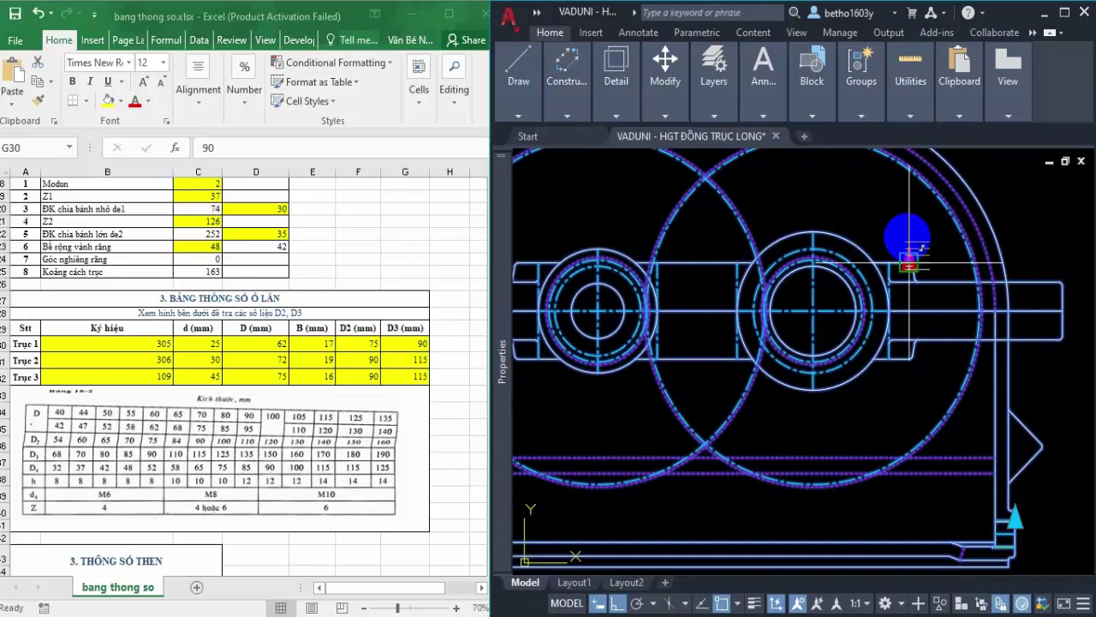
pyautogui.scroll(2, 907, 248)
pyautogui.write('35')
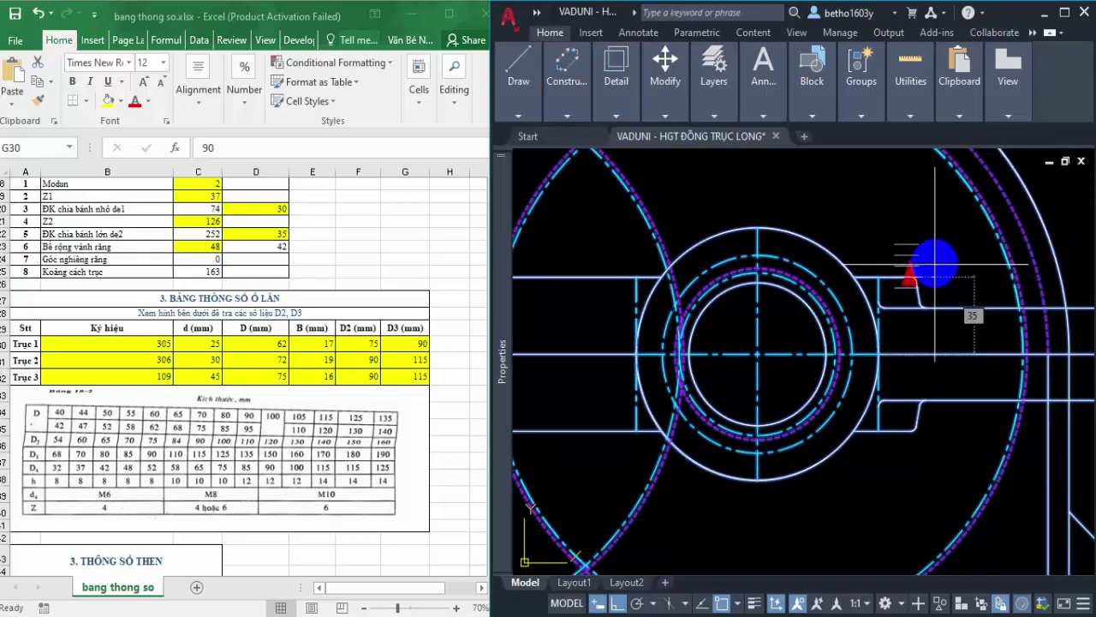
pyautogui.scroll(-3, 934, 264)
pyautogui.scroll(-3, 908, 296)
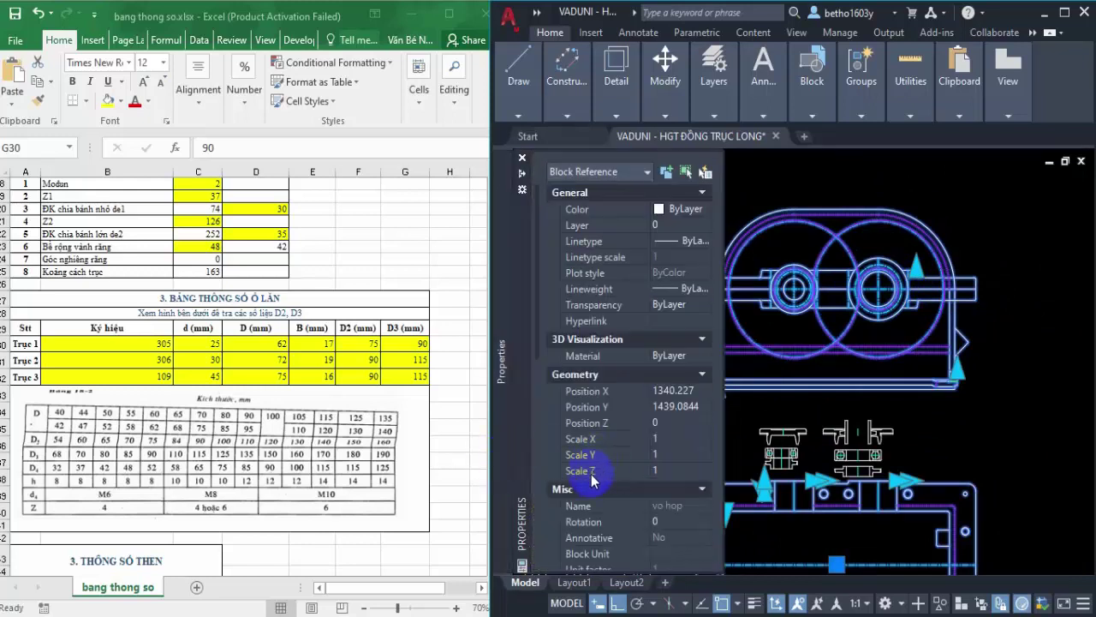
# Step: Pick 40 from the h dropdown in the block's custom properties, then return to the drawing
pyautogui.scroll(-5, 632, 501)
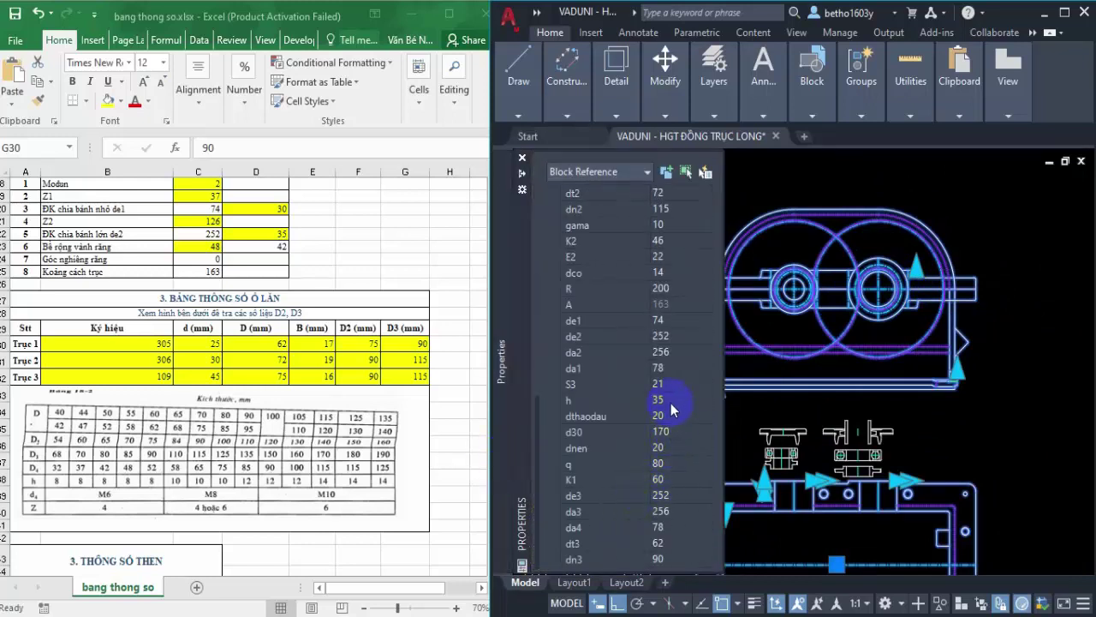
pyautogui.click(672, 402)
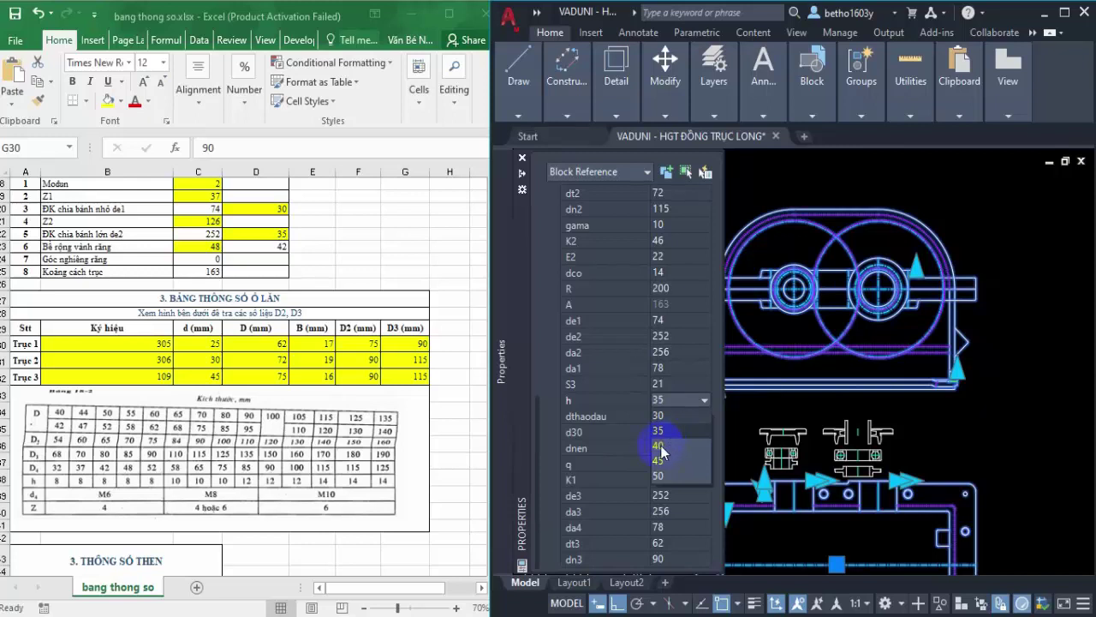
pyautogui.click(660, 444)
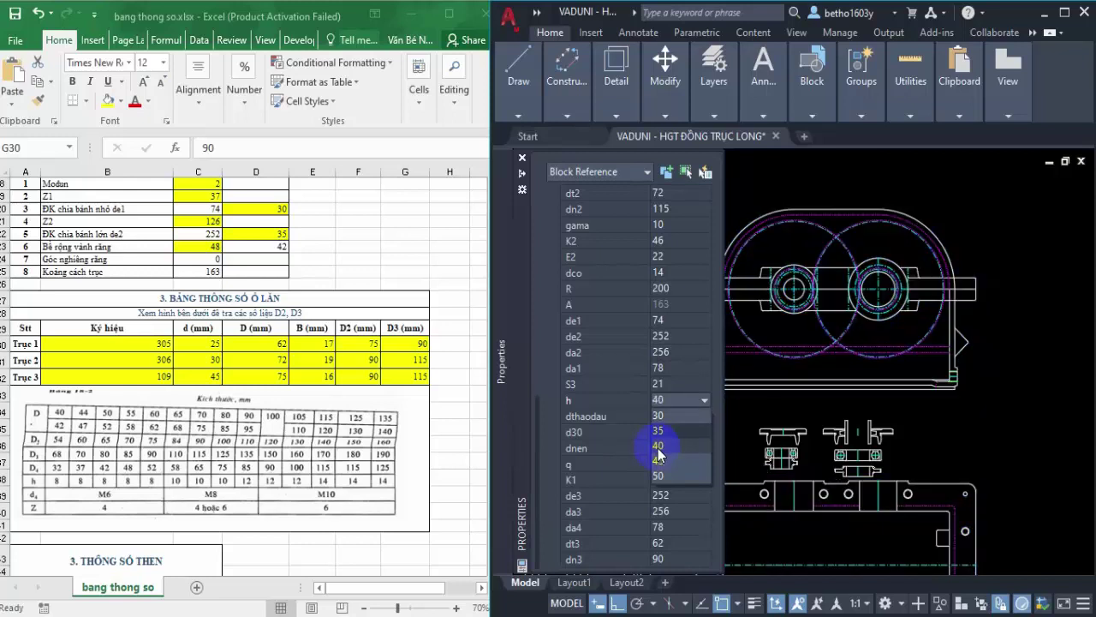
pyautogui.click(792, 281)
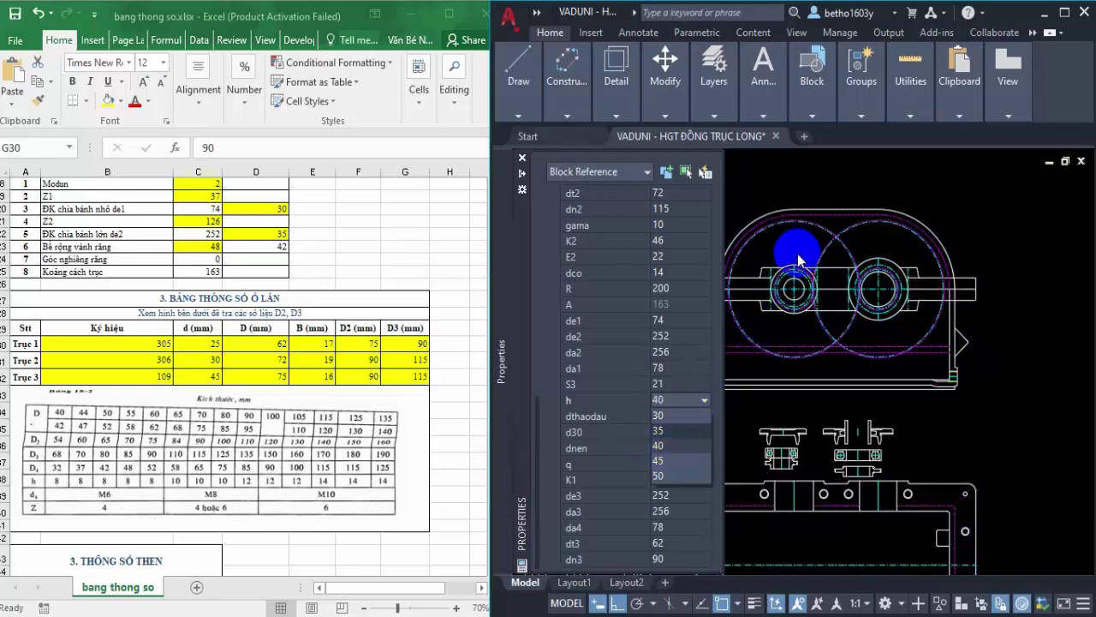
pyautogui.click(799, 250)
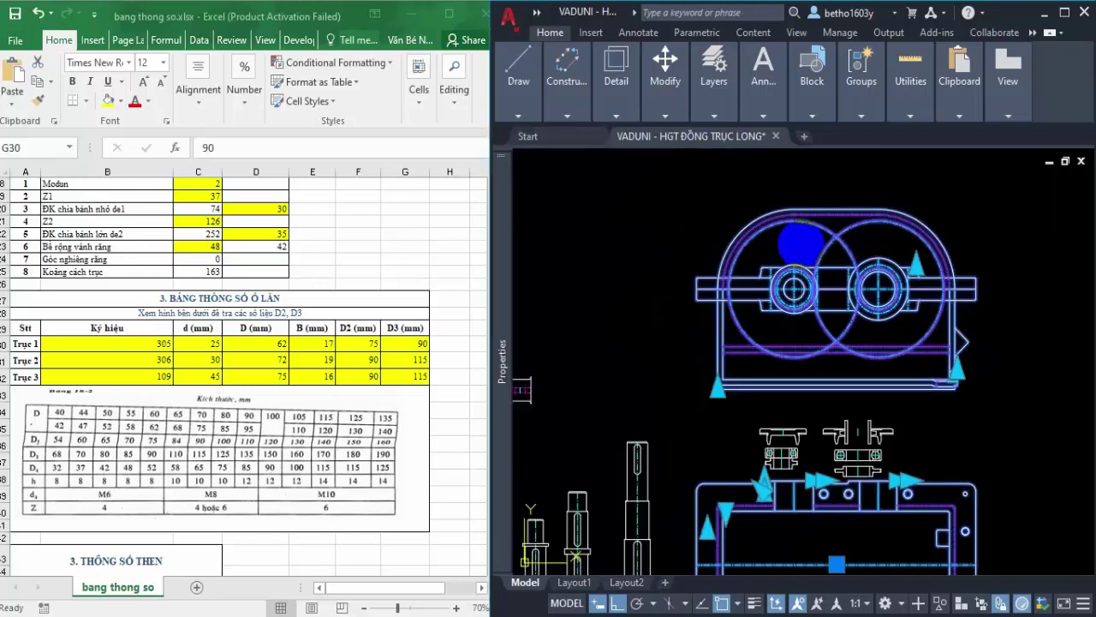
pyautogui.write('DLI')
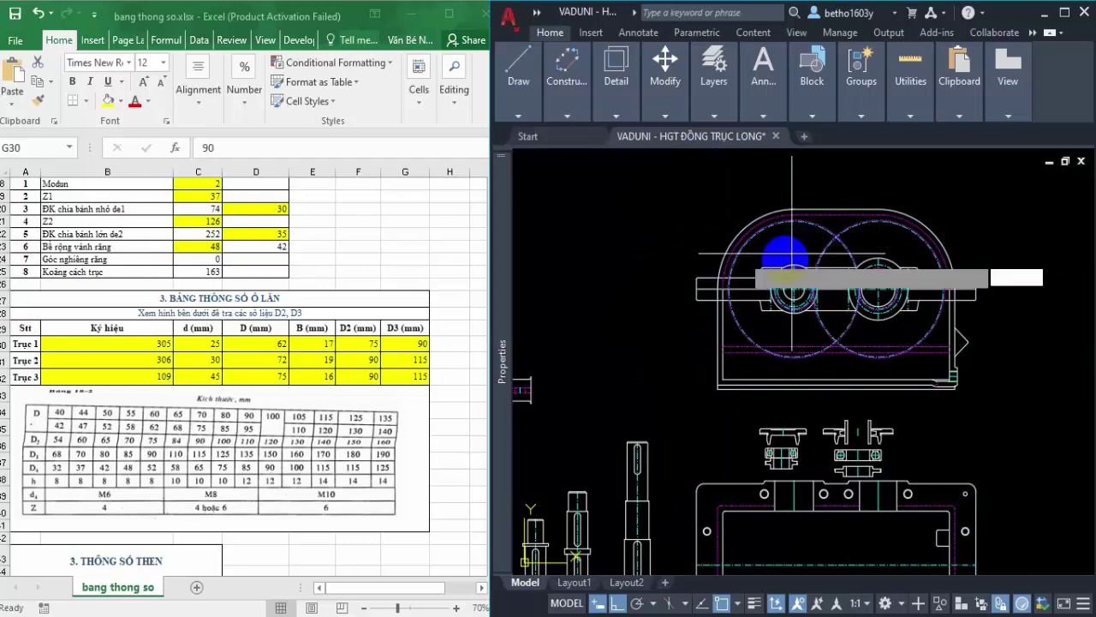
pyautogui.press('Return')
pyautogui.scroll(5, 783, 262)
pyautogui.click(741, 324)
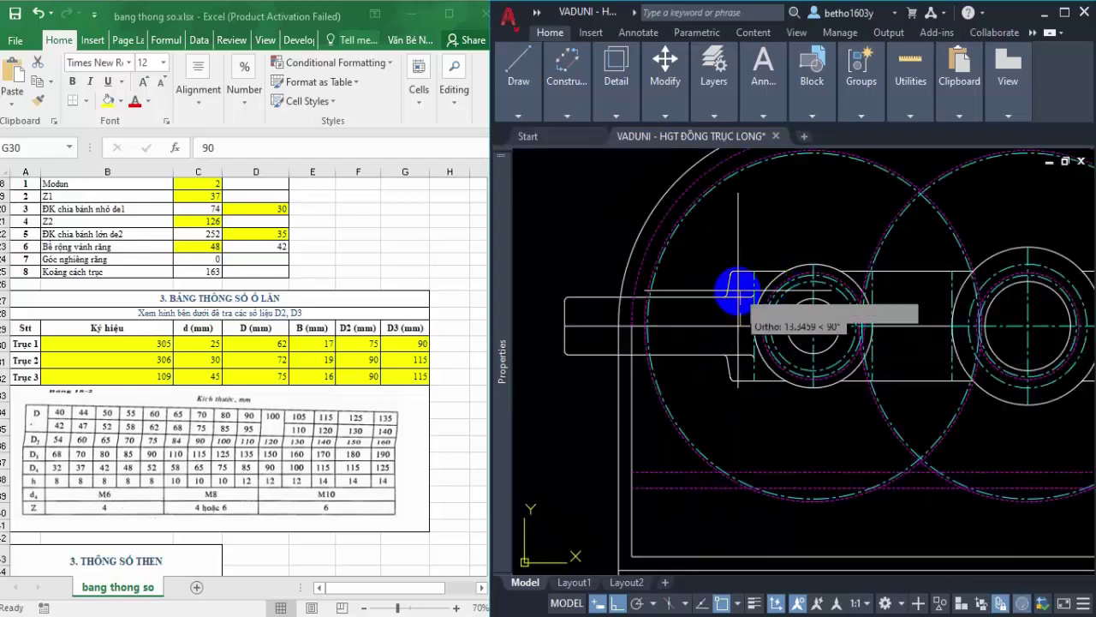
pyautogui.scroll(2, 740, 273)
pyautogui.click(742, 262)
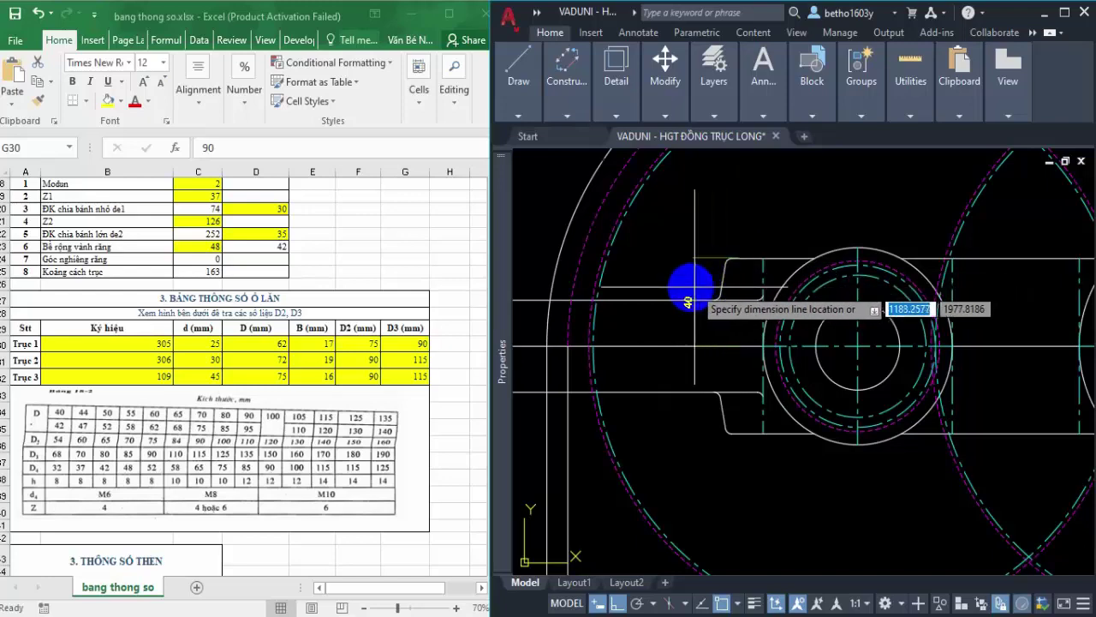
pyautogui.scroll(6, 704, 277)
pyautogui.scroll(-4, 685, 274)
pyautogui.scroll(-2, 659, 288)
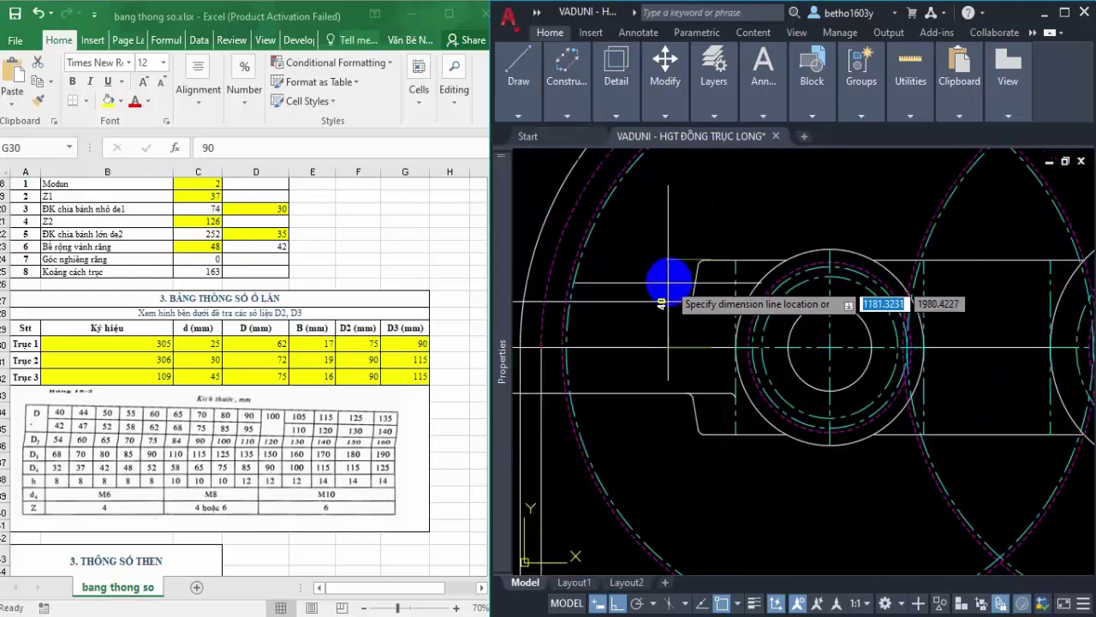
pyautogui.scroll(-3, 692, 274)
pyautogui.scroll(-3, 771, 291)
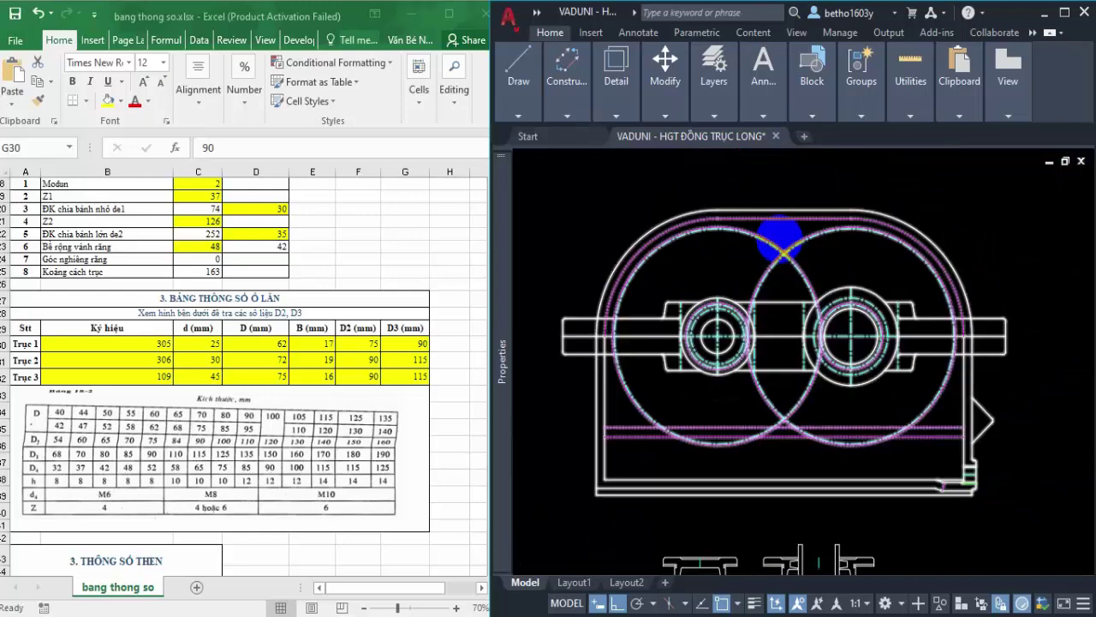
pyautogui.scroll(5, 835, 270)
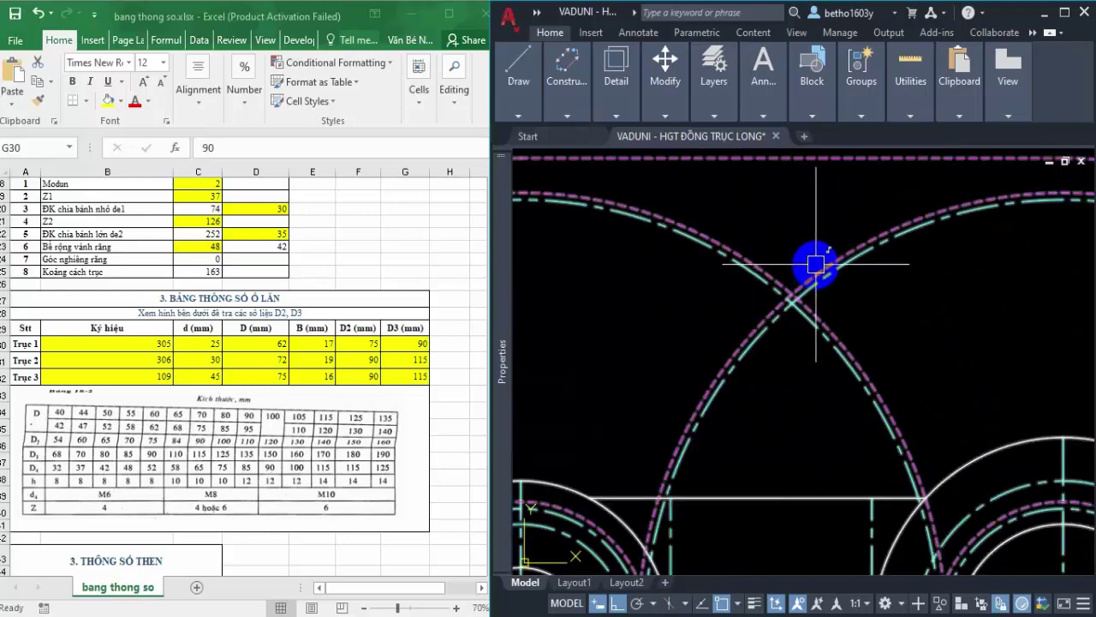
pyautogui.scroll(-5, 774, 210)
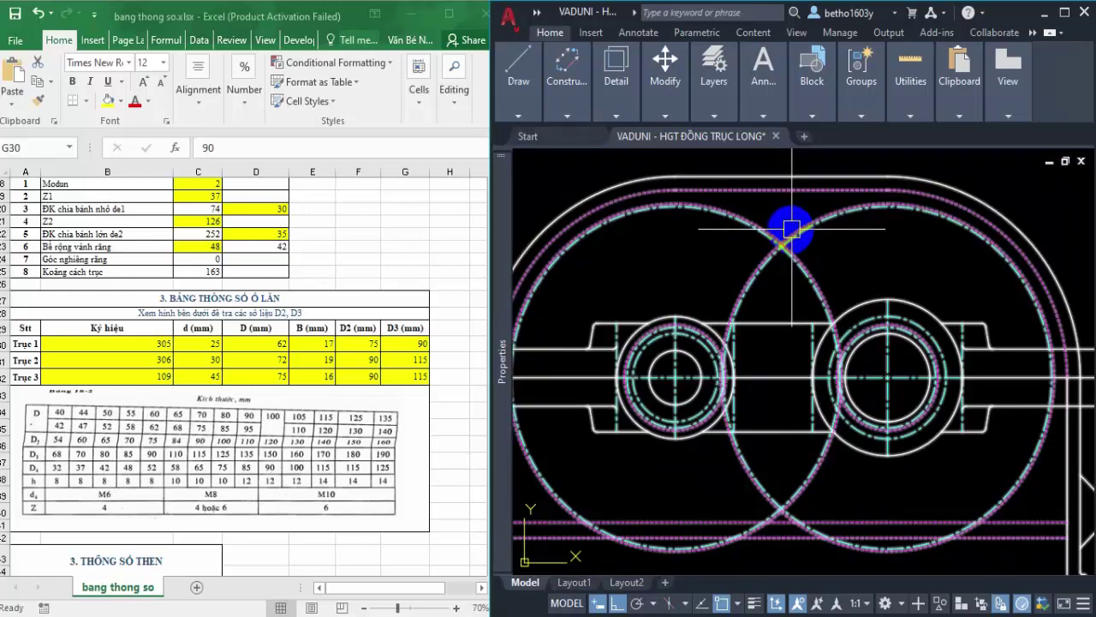
pyautogui.scroll(4, 786, 247)
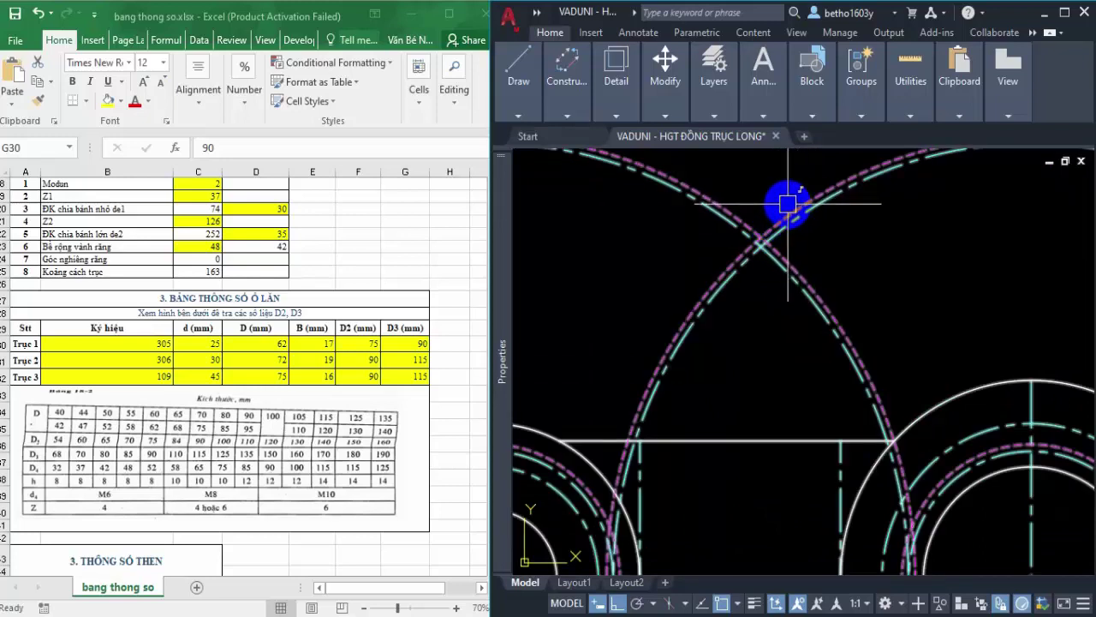
pyautogui.scroll(-2, 822, 214)
pyautogui.scroll(-2, 857, 225)
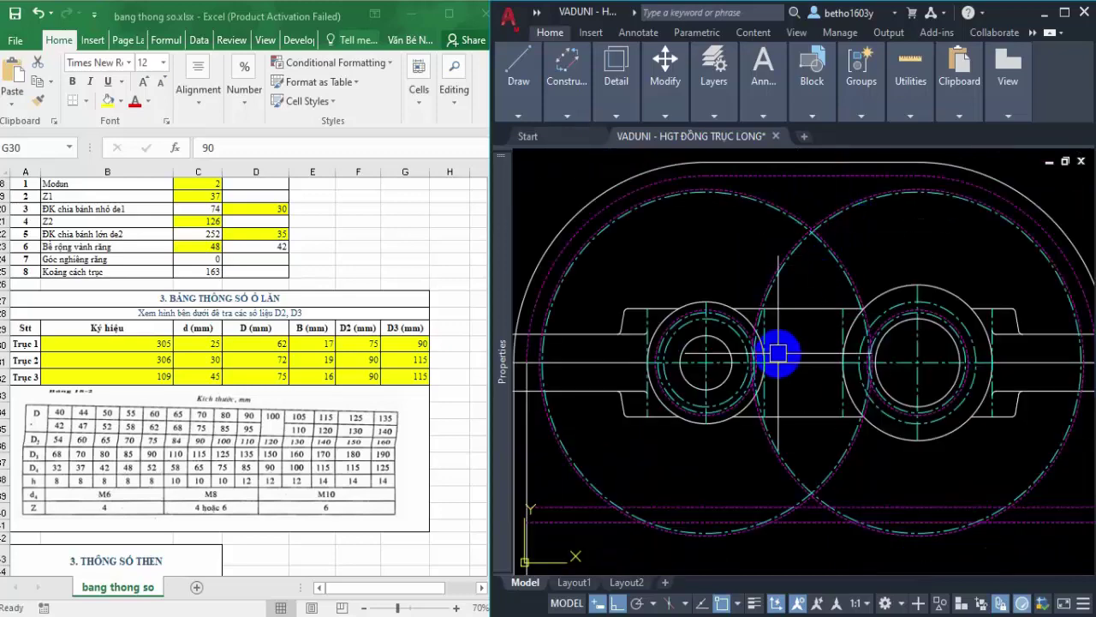
pyautogui.scroll(3, 753, 369)
pyautogui.scroll(2, 707, 361)
pyautogui.scroll(-1, 754, 351)
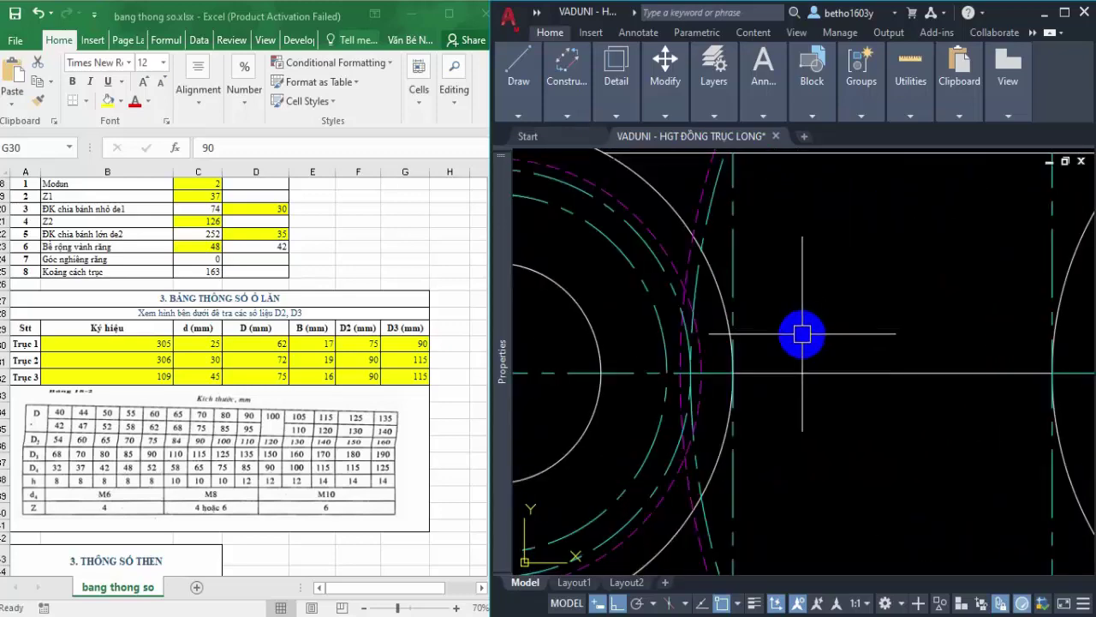
pyautogui.scroll(-1, 780, 326)
pyautogui.scroll(-1, 823, 306)
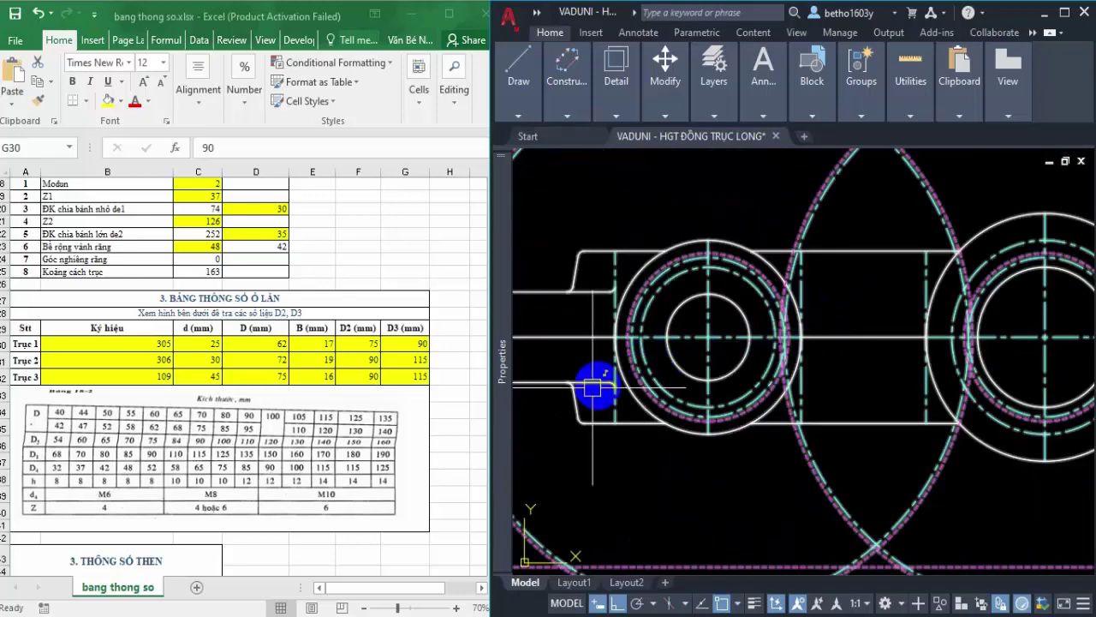
pyautogui.click(505, 402)
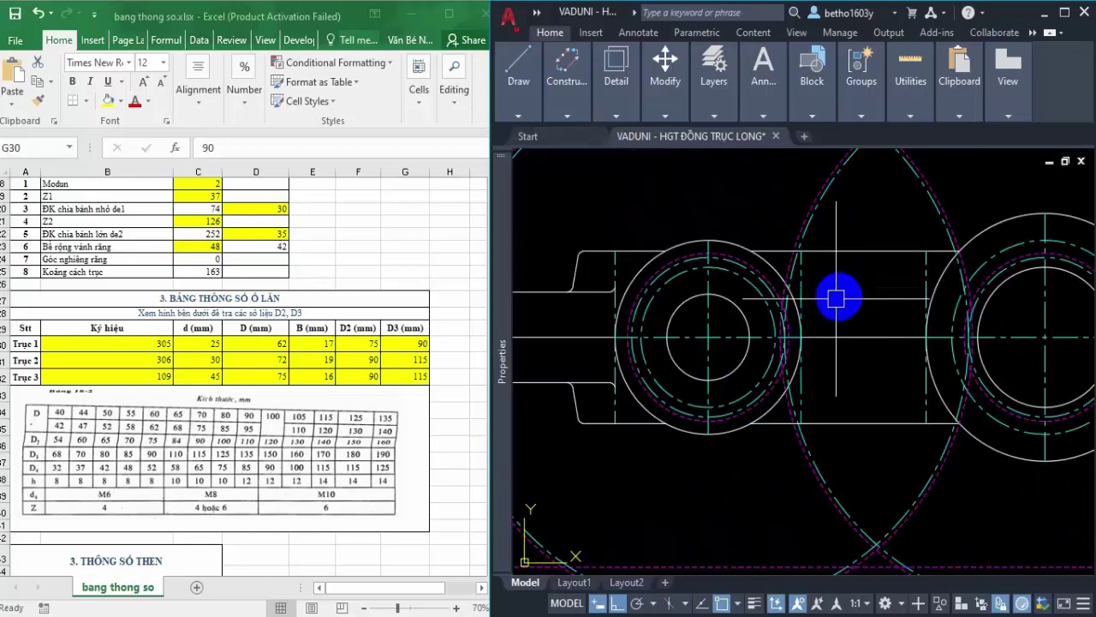
pyautogui.scroll(-1, 751, 335)
pyautogui.scroll(-1, 753, 337)
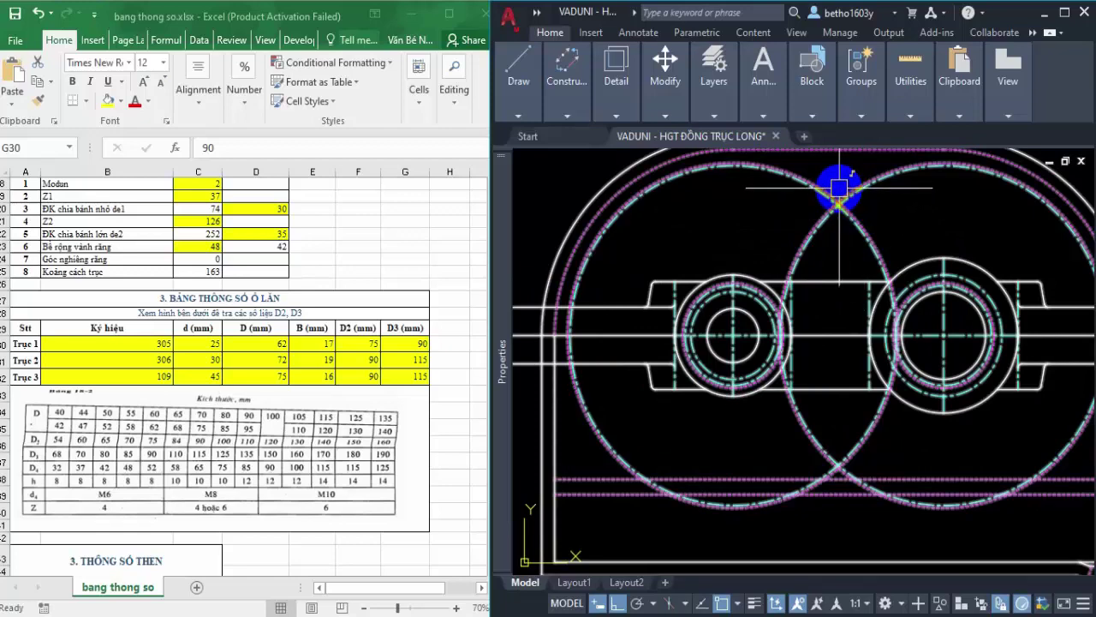
pyautogui.scroll(1, 796, 335)
pyautogui.scroll(2, 783, 338)
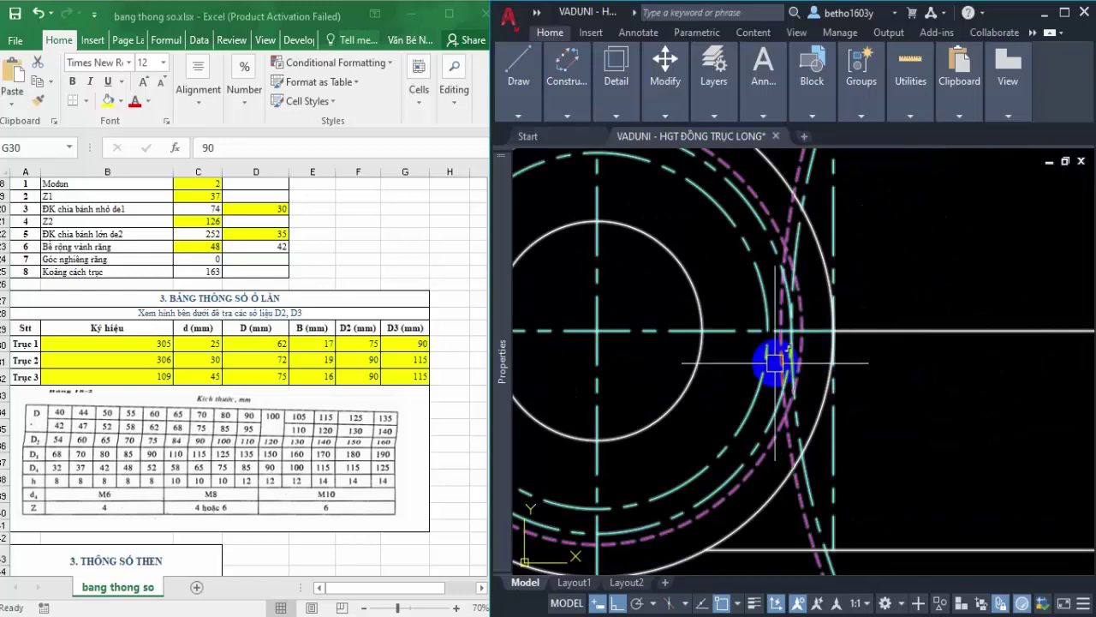
pyautogui.scroll(-1, 775, 362)
pyautogui.scroll(-1, 778, 248)
pyautogui.scroll(-1, 805, 246)
pyautogui.scroll(-1, 801, 257)
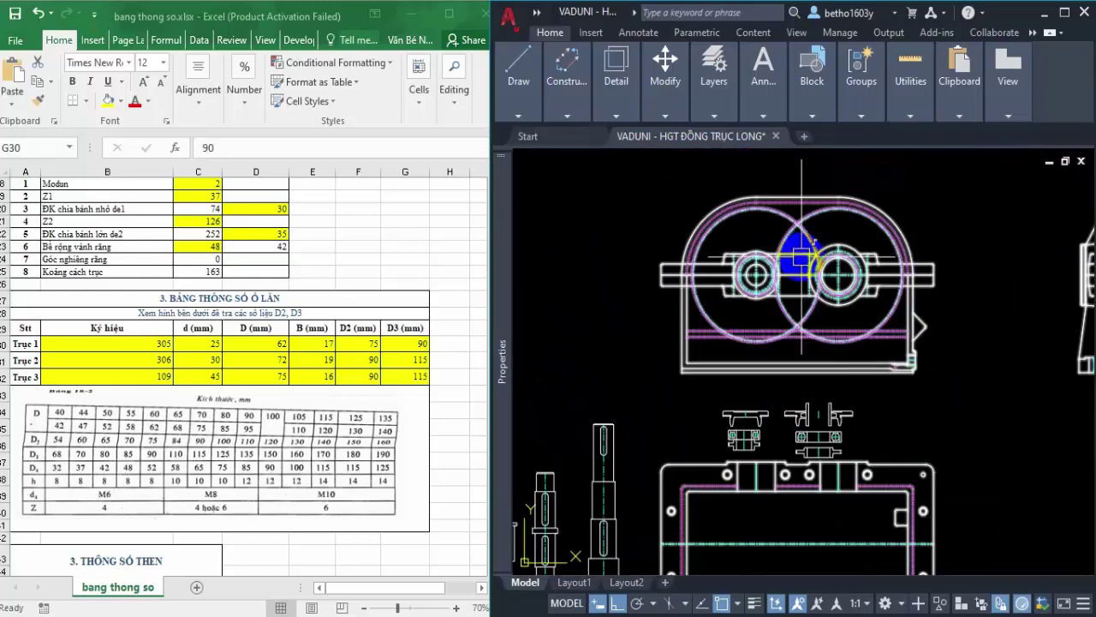
pyautogui.scroll(-1, 823, 334)
pyautogui.scroll(-1, 891, 407)
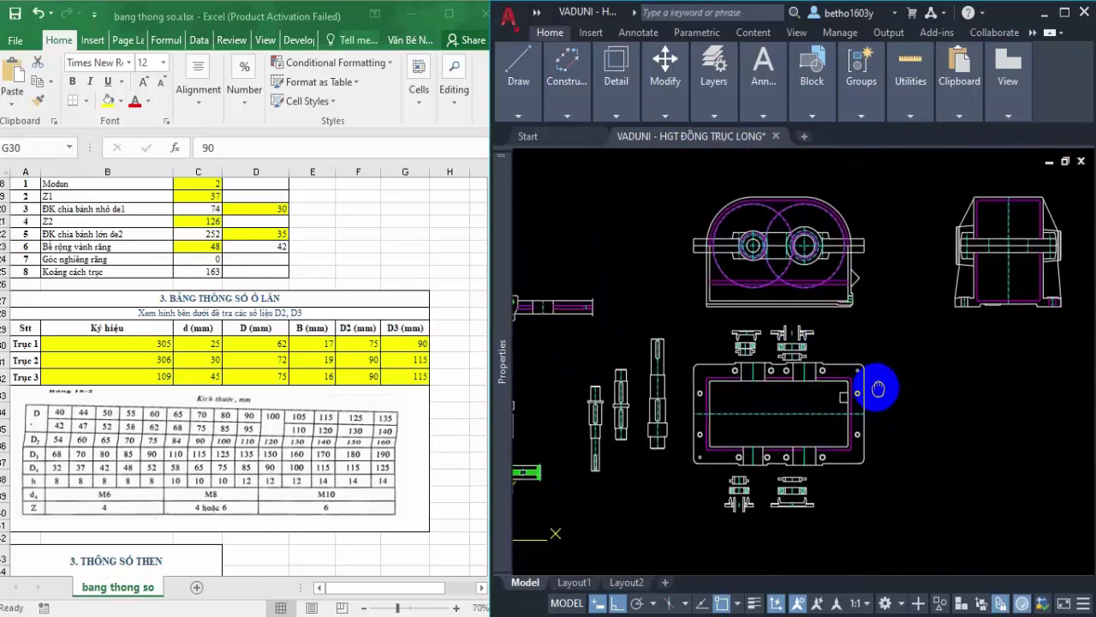
pyautogui.moveTo(905, 413); pyautogui.dragTo(844, 391, button='middle')
pyautogui.scroll(3, 964, 298)
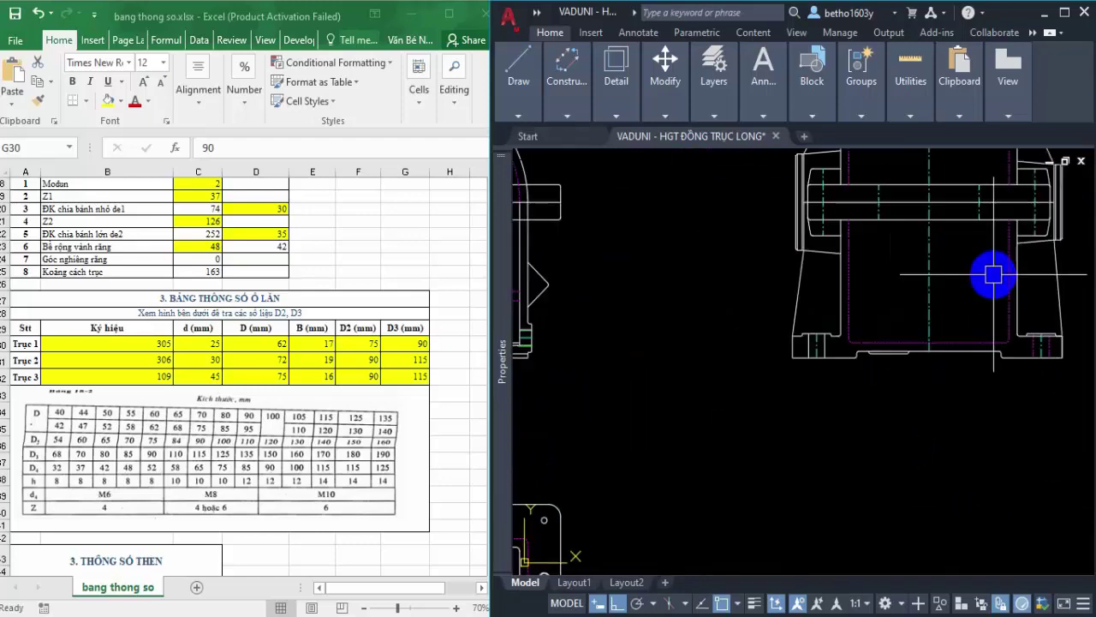
pyautogui.scroll(-1, 836, 399)
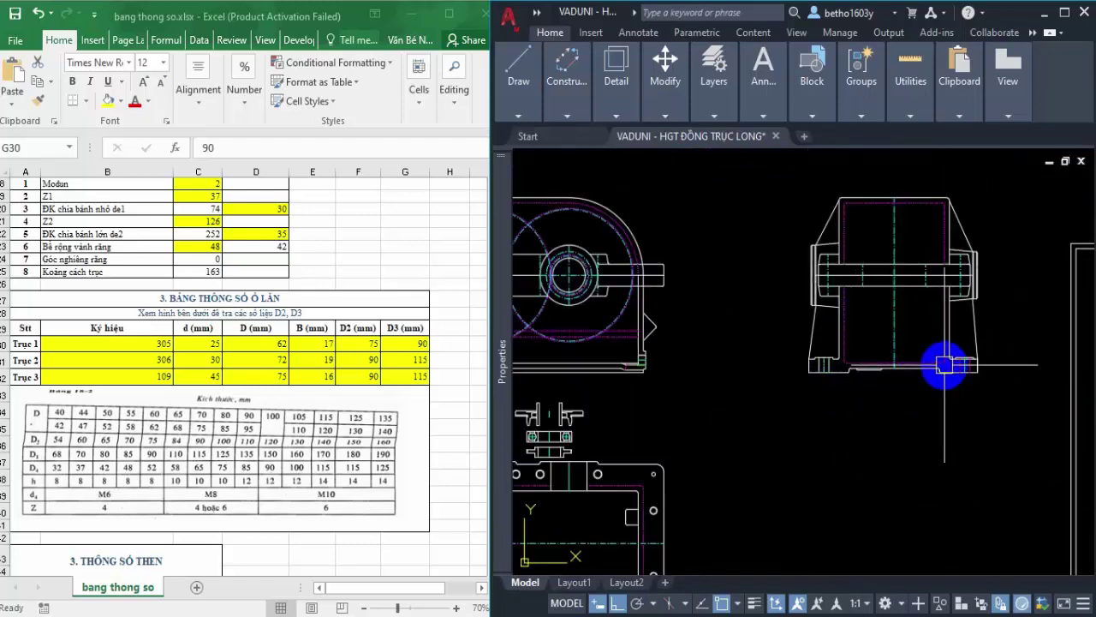
pyautogui.scroll(2, 841, 234)
pyautogui.scroll(-1, 905, 183)
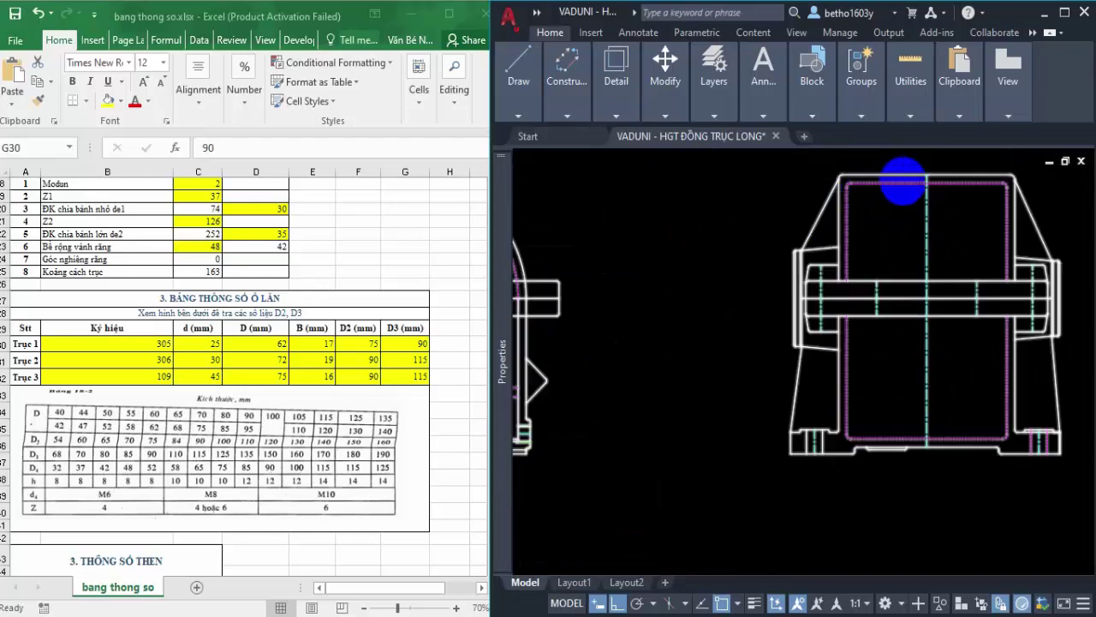
pyautogui.scroll(-4, 915, 175)
pyautogui.moveTo(767, 306); pyautogui.dragTo(850, 373, button='middle')
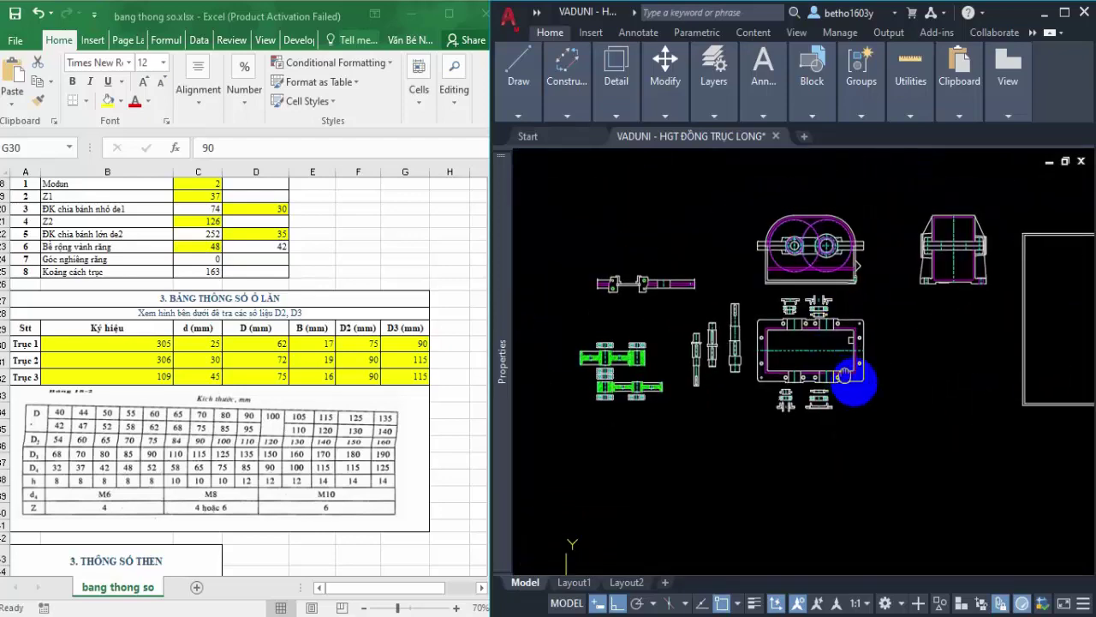
pyautogui.scroll(2, 621, 412)
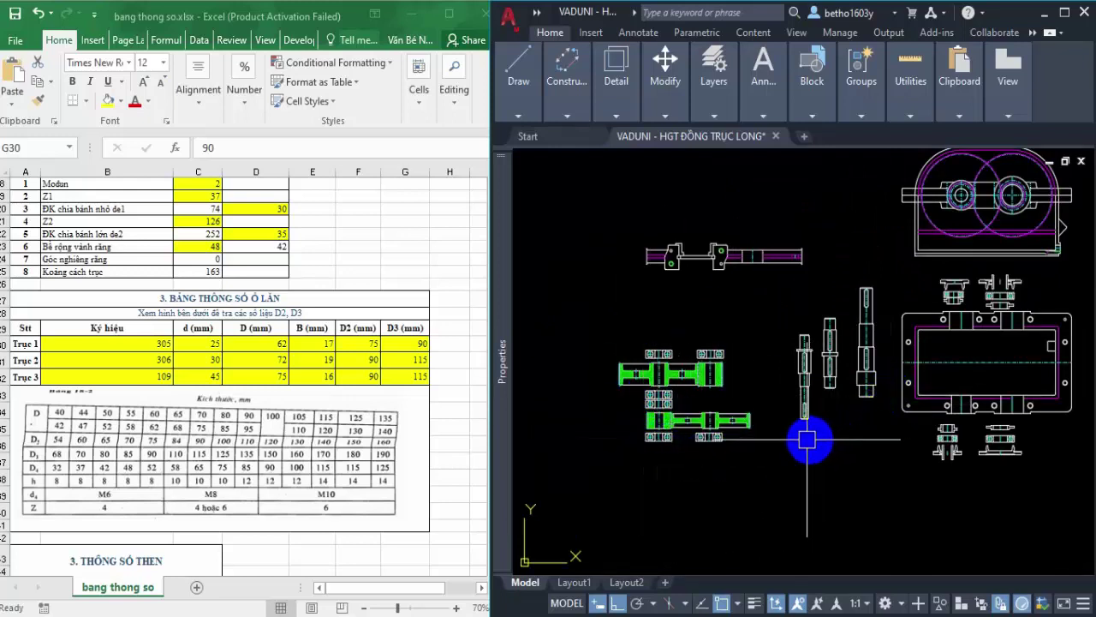
pyautogui.scroll(1, 776, 343)
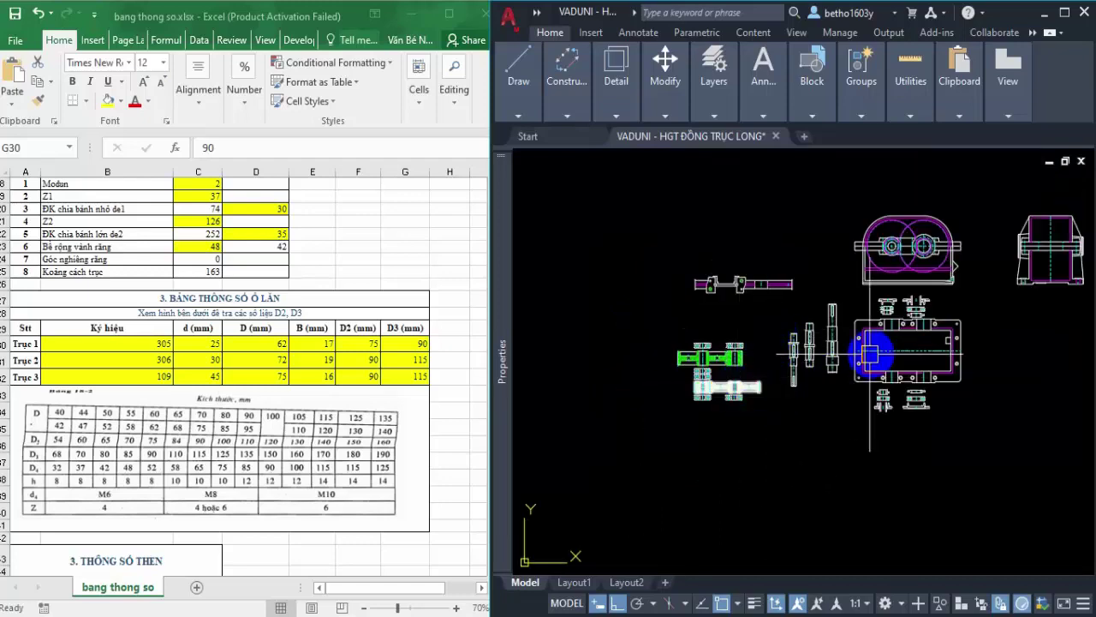
pyautogui.scroll(1, 868, 349)
pyautogui.moveTo(682, 402)
pyautogui.mouseDown(button='middle')
pyautogui.moveTo(905, 355)
pyautogui.moveTo(900, 343)
pyautogui.moveTo(894, 367)
pyautogui.mouseUp(button='middle')
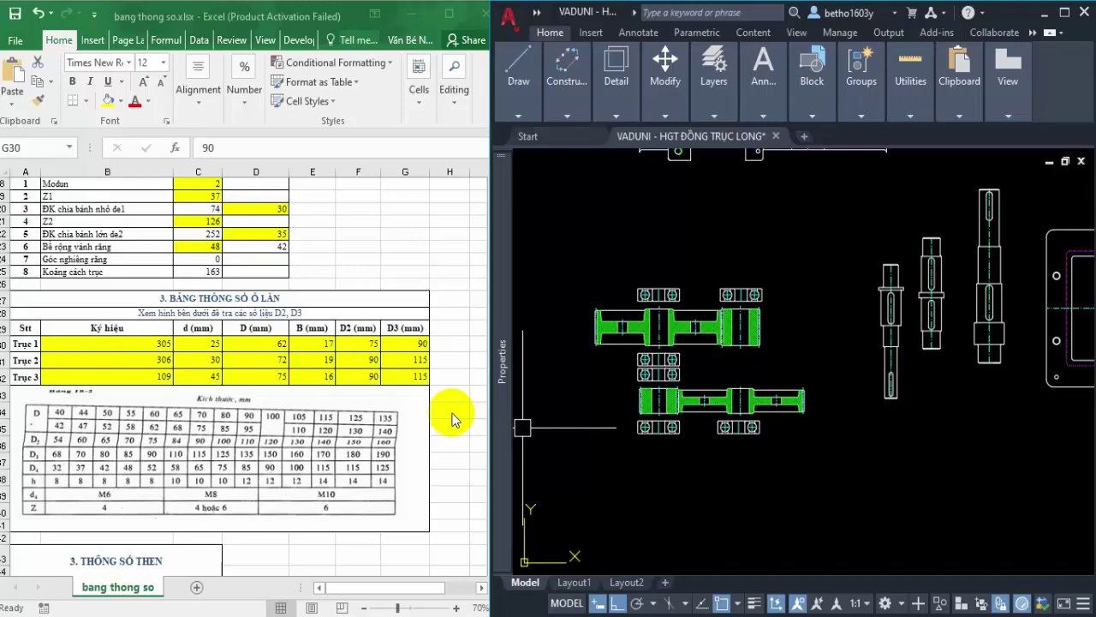
pyautogui.scroll(4, 677, 417)
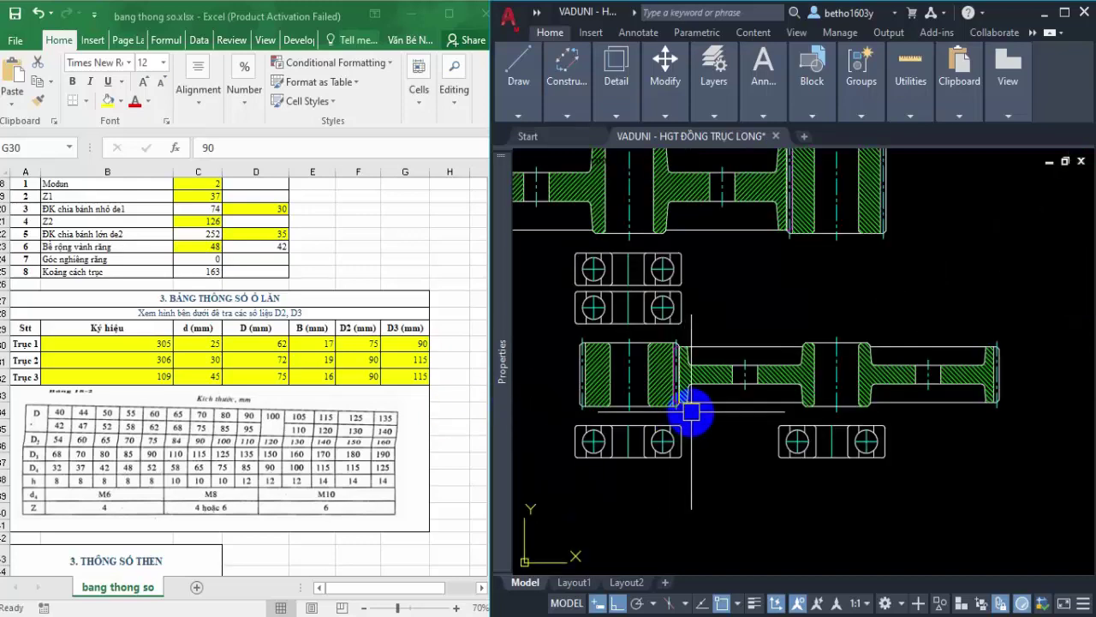
pyautogui.scroll(1, 669, 414)
pyautogui.scroll(1, 638, 407)
pyautogui.scroll(1, 632, 394)
pyautogui.scroll(1, 630, 403)
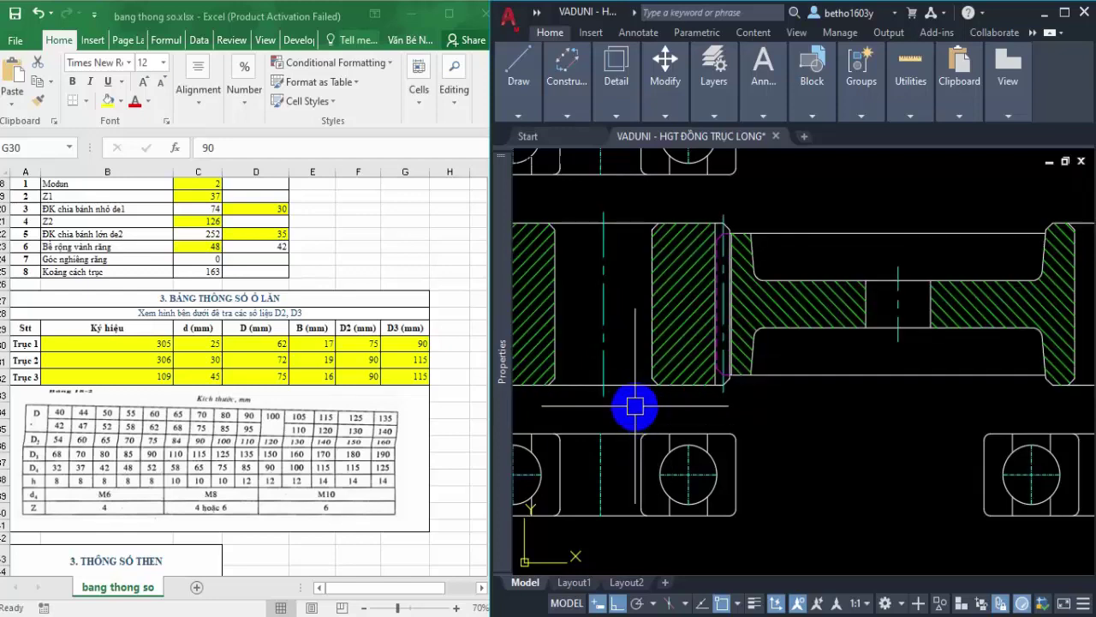
pyautogui.scroll(-2, 667, 376)
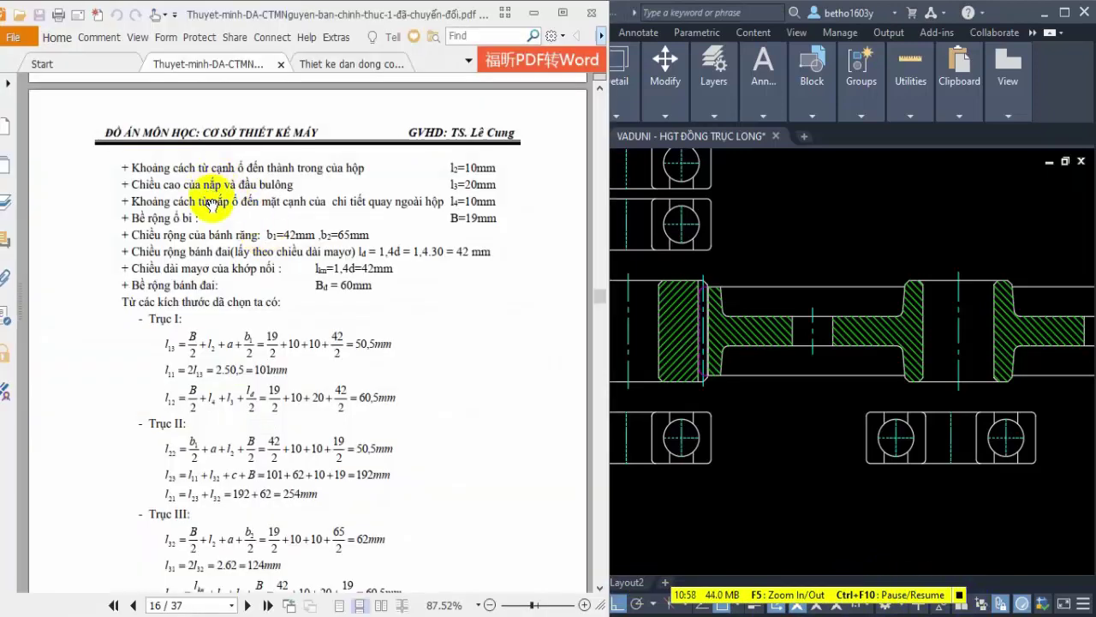
# Step: Read the a = 10 mm and c = 10 mm clearances at the end of page 15, then switch back to AutoCAD
pyautogui.scroll(2, 213, 199)
pyautogui.scroll(1, 213, 199)
pyautogui.scroll(2, 214, 199)
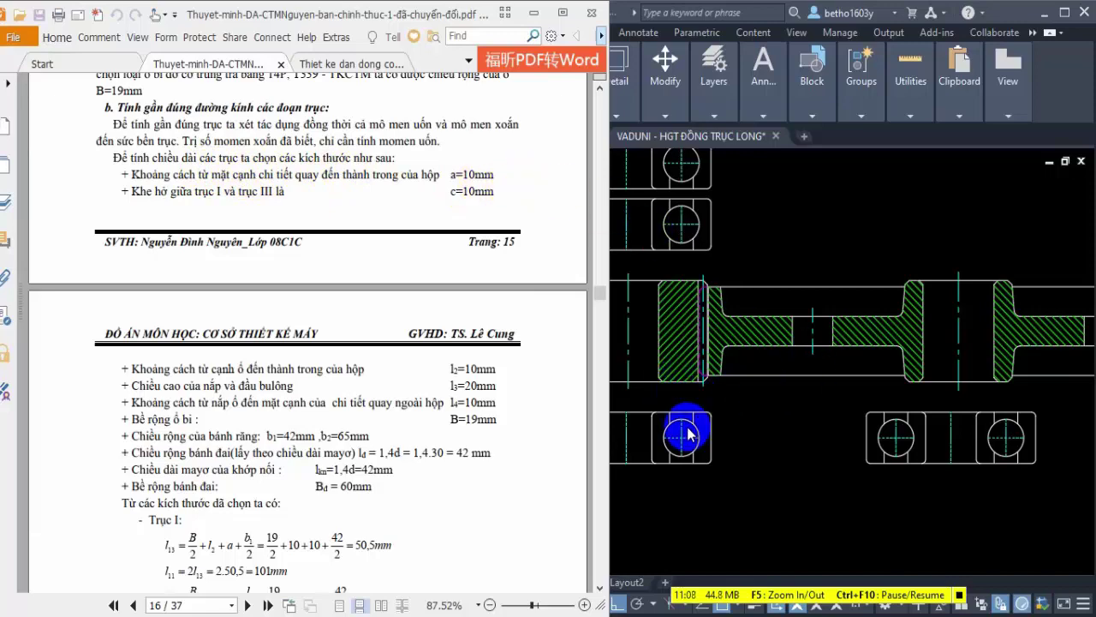
pyautogui.click(803, 417)
pyautogui.scroll(-5, 809, 417)
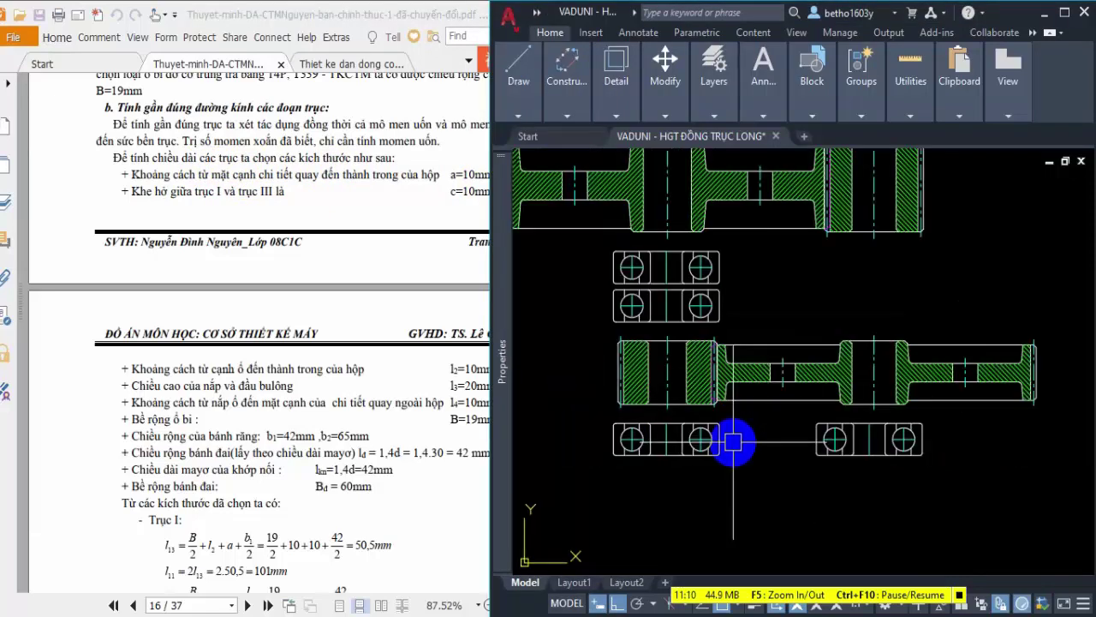
# Step: Maximize AutoCAD and draw reference lines along the gear's lower edge and through the left and middle gear centres
pyautogui.click(1064, 13)
pyautogui.write('XL')
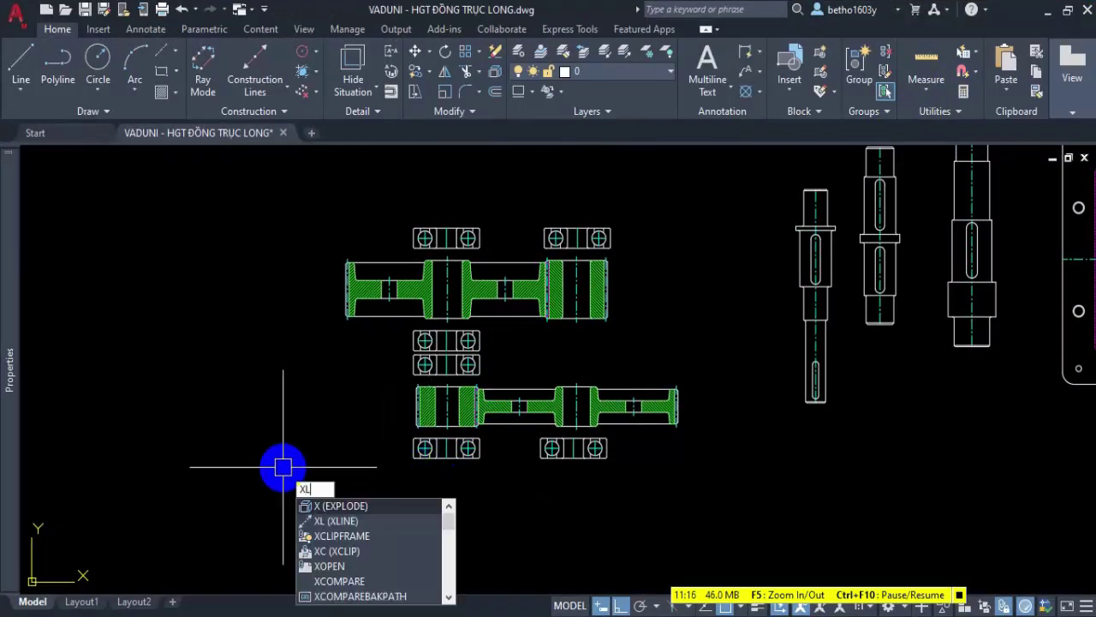
pyautogui.write('l')
pyautogui.press('Return')
pyautogui.scroll(5, 437, 429)
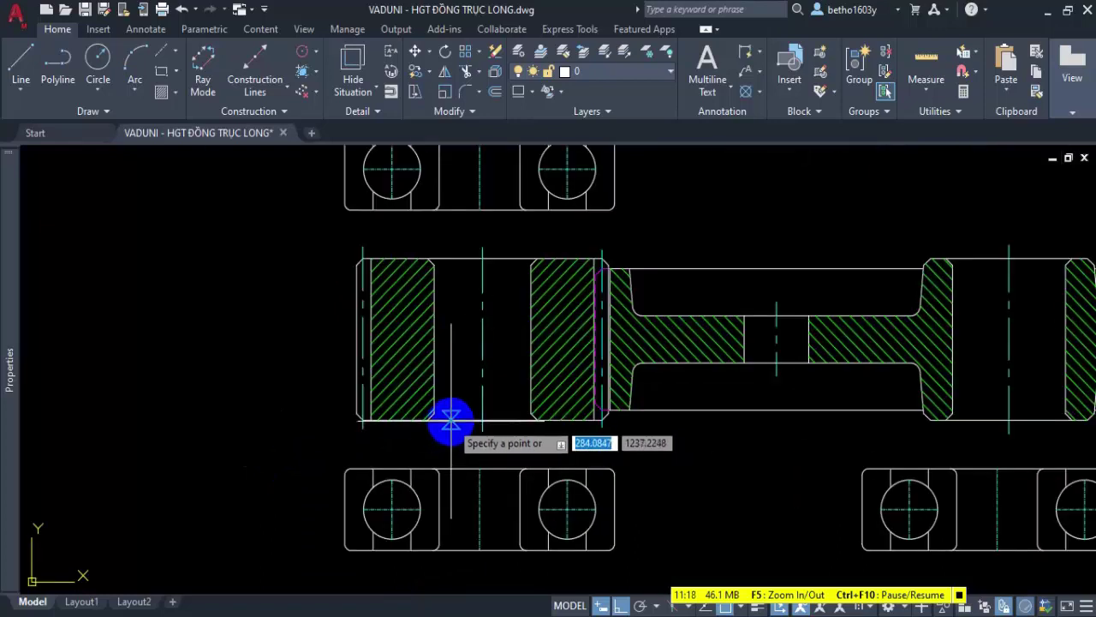
pyautogui.click(451, 420)
pyautogui.click(223, 440)
pyautogui.press('Return')
pyautogui.press('Return')
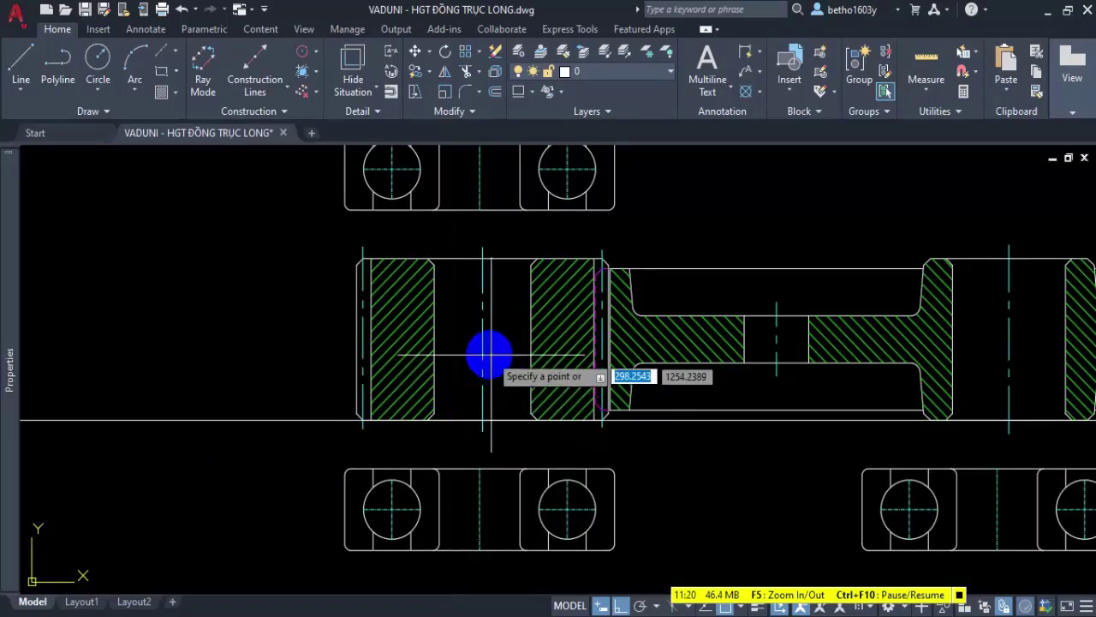
pyautogui.click(483, 343)
pyautogui.click(501, 531)
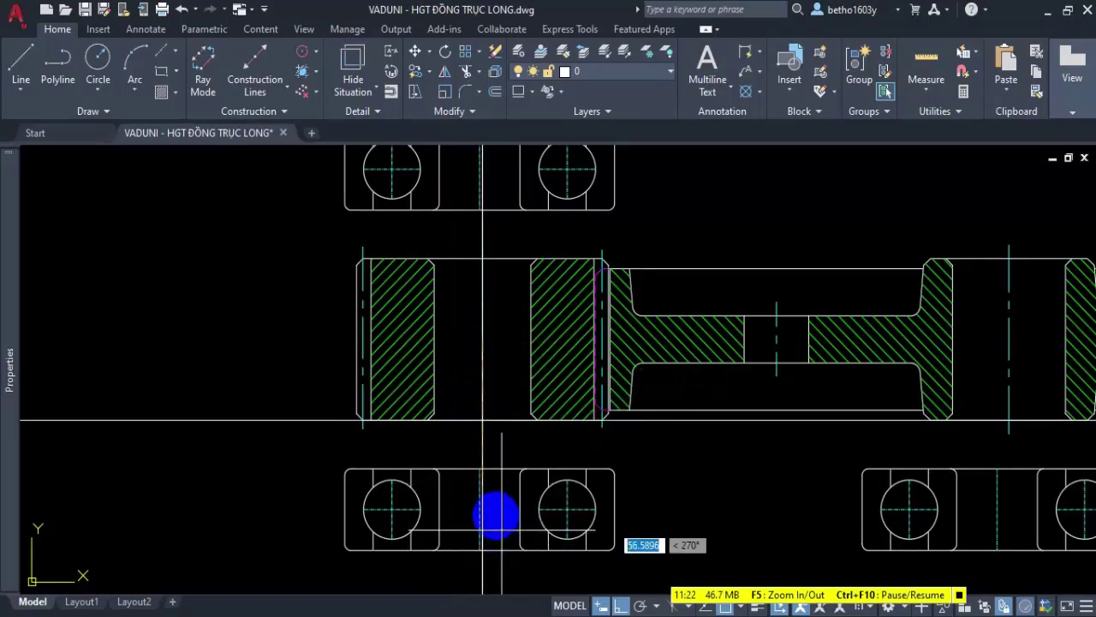
pyautogui.press('Return')
pyautogui.scroll(-3, 331, 391)
pyautogui.scroll(1, 622, 416)
pyautogui.press('Return')
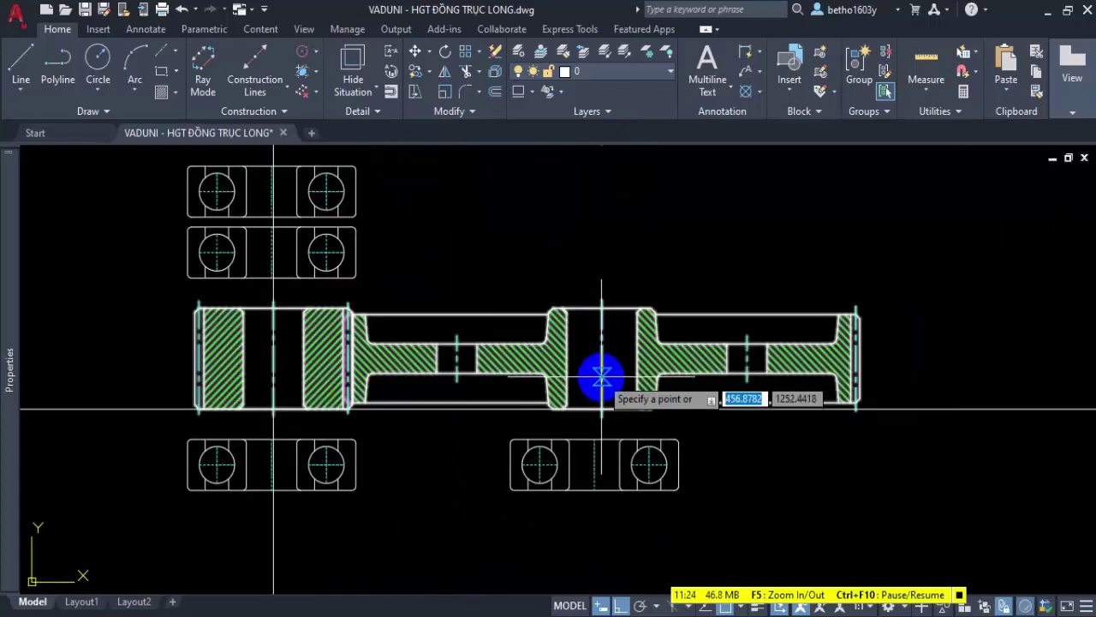
pyautogui.click(601, 326)
pyautogui.scroll(4, 583, 470)
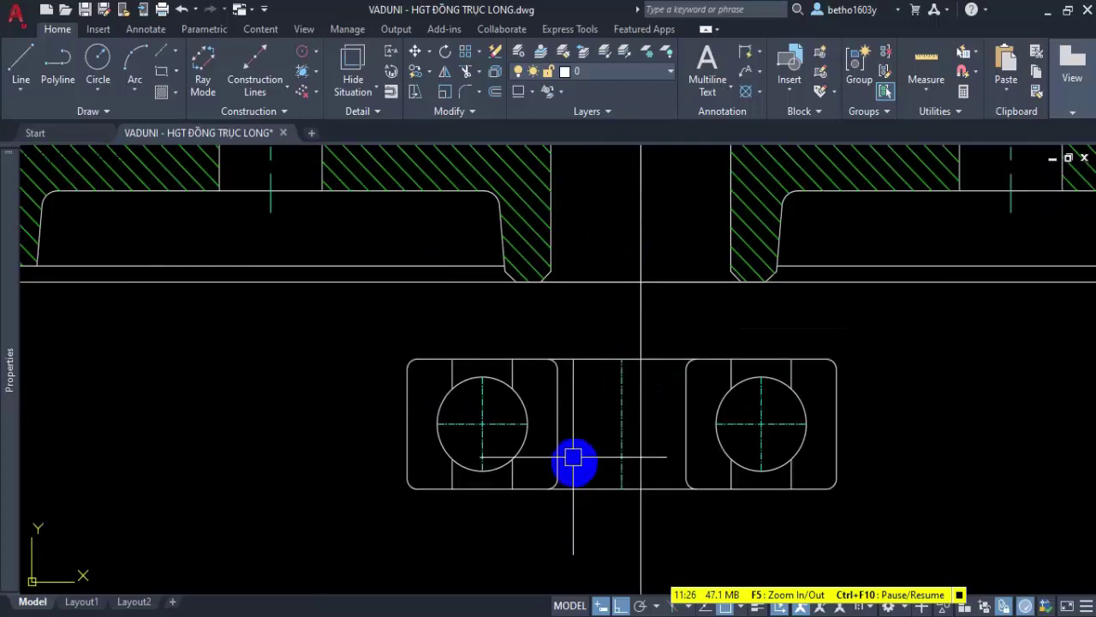
# Step: Move the lower-right bearing block from its centre onto the shaft centre line
pyautogui.click(560, 428)
pyautogui.press('m')
pyautogui.press('Return')
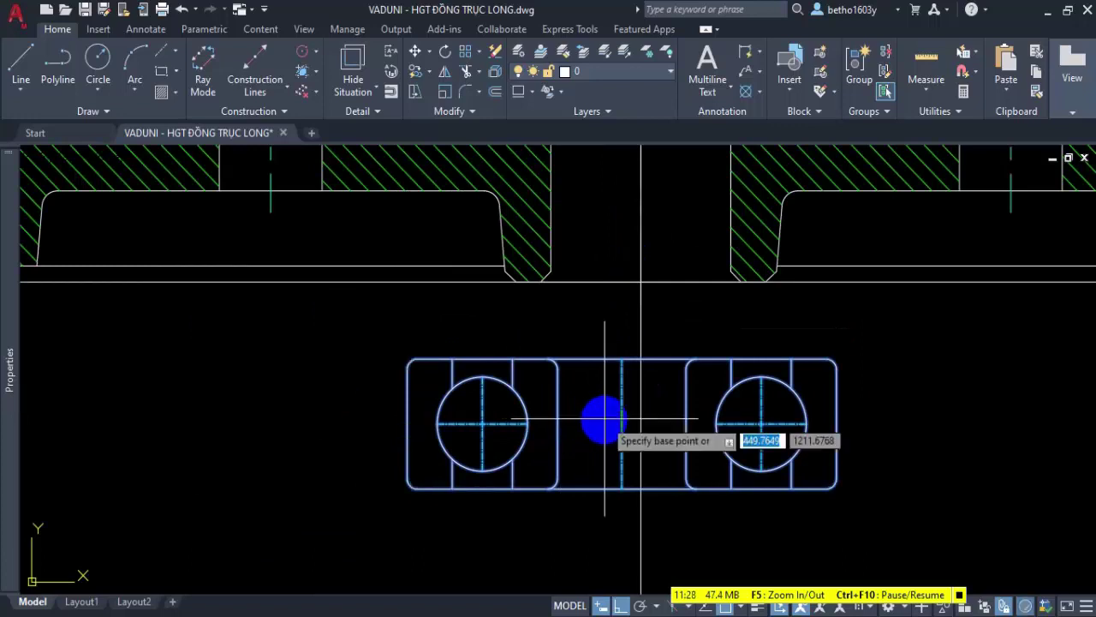
pyautogui.click(620, 420)
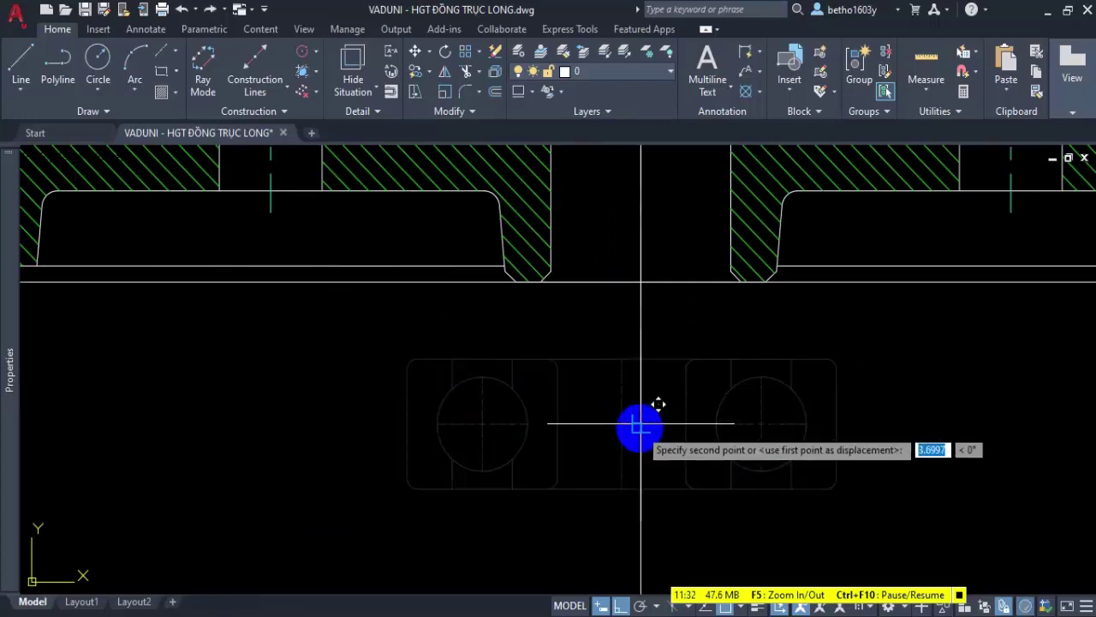
pyautogui.click(638, 423)
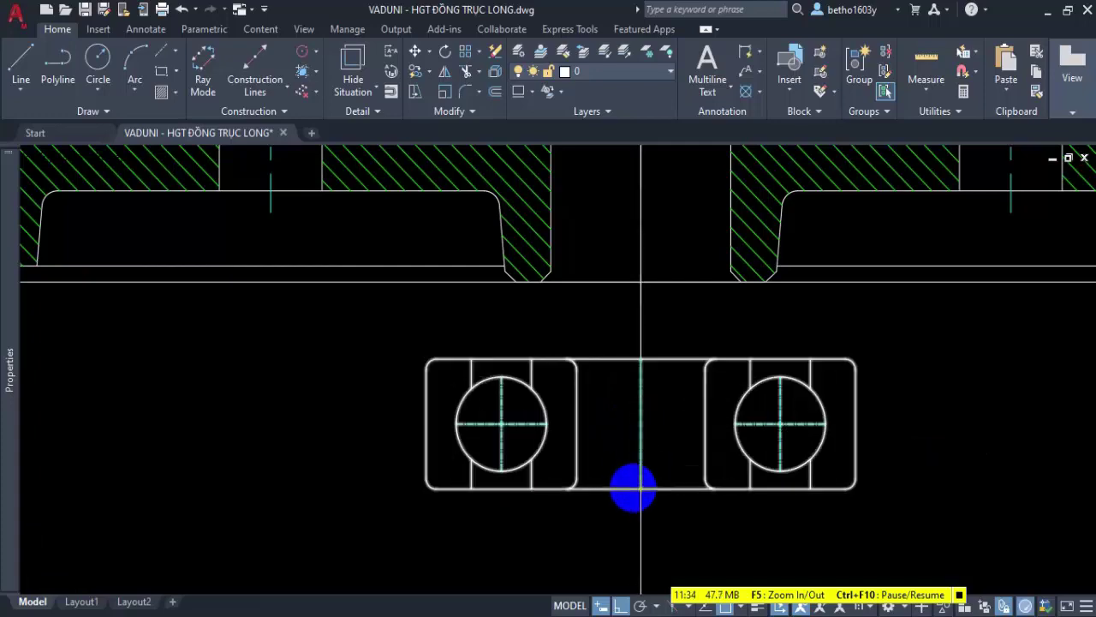
pyautogui.scroll(-4, 634, 484)
pyautogui.scroll(-2, 602, 396)
pyautogui.scroll(4, 594, 208)
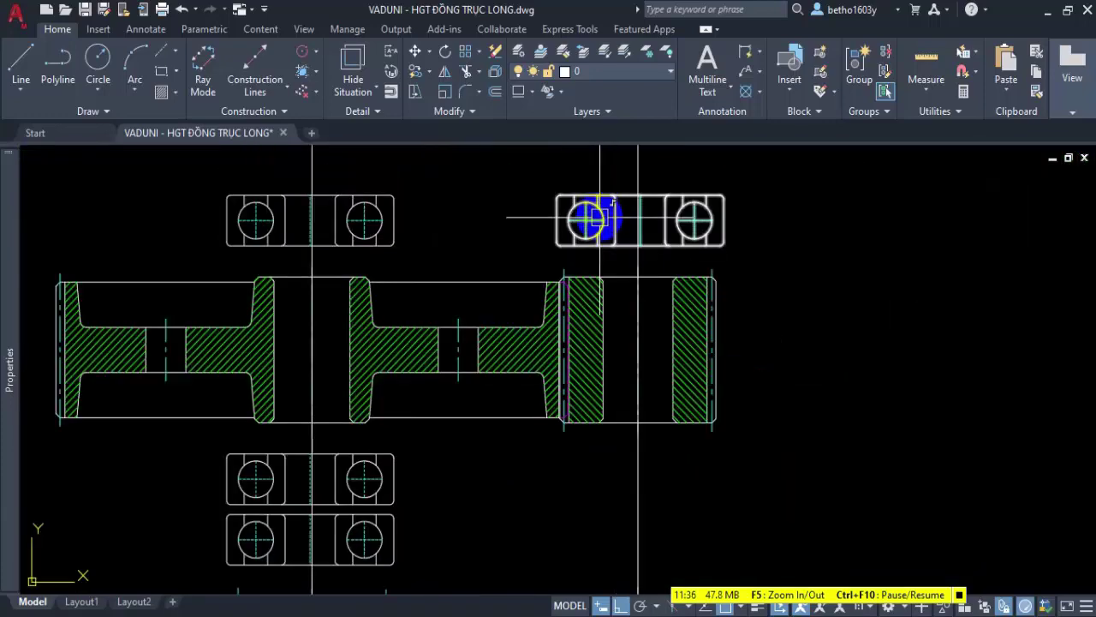
# Step: Move the top-right bearing block into its new position on the centre line
pyautogui.click(604, 212)
pyautogui.rightClick(859, 225)
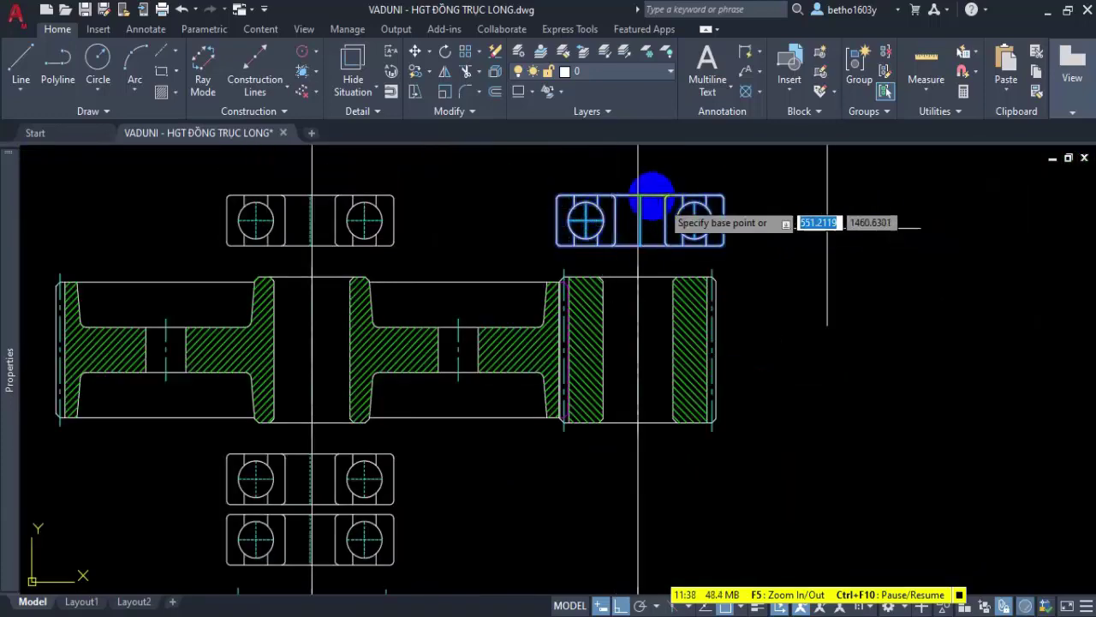
pyautogui.scroll(3, 599, 188)
pyautogui.click(702, 235)
pyautogui.scroll(5, 642, 448)
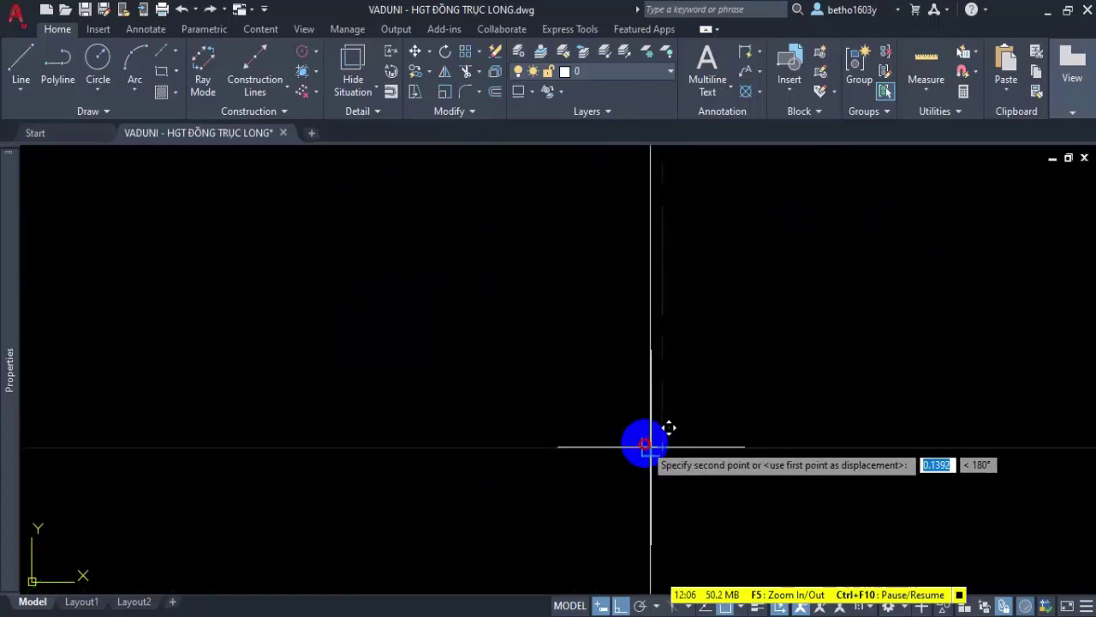
pyautogui.click(648, 446)
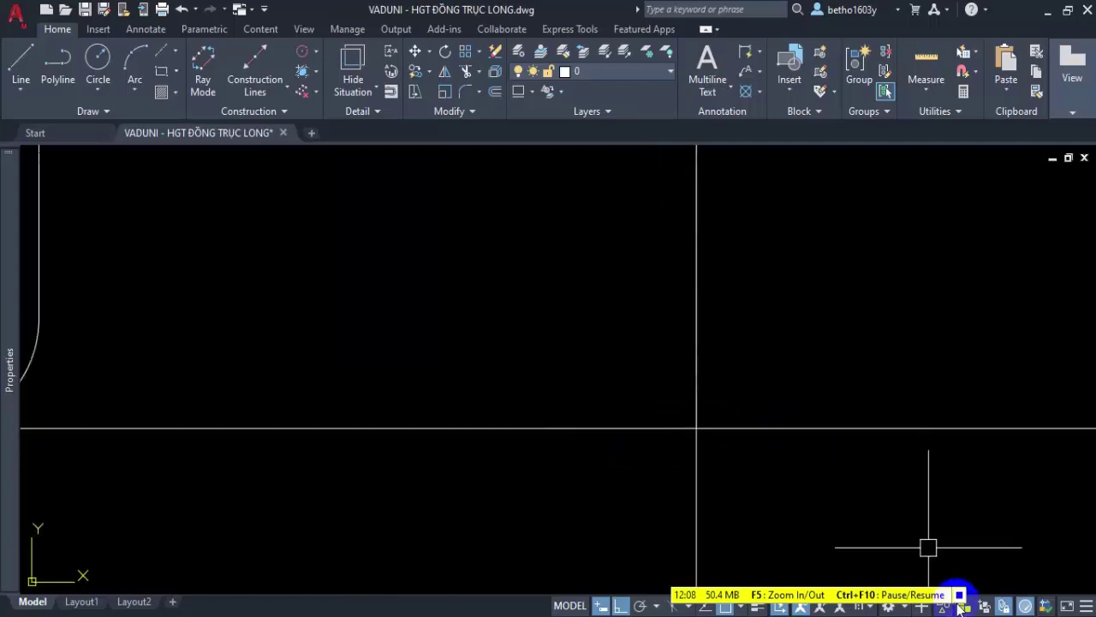
# Step: Move the three left bearing blocks together onto the bearing centre line
pyautogui.scroll(-5, 458, 492)
pyautogui.scroll(3, 497, 435)
pyautogui.click(525, 472)
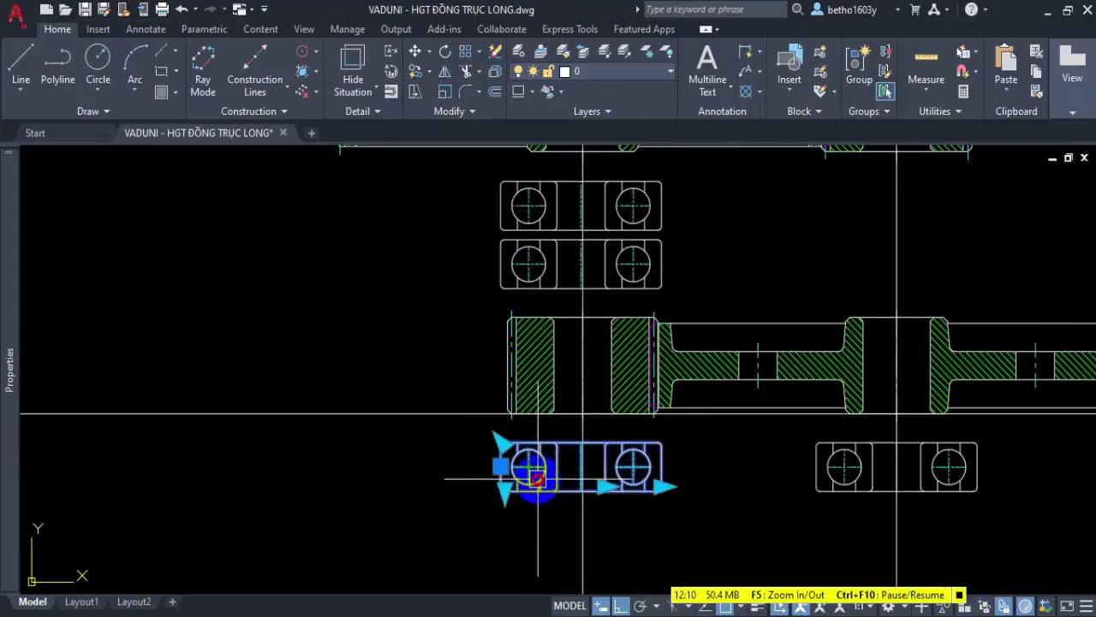
pyautogui.click(518, 256)
pyautogui.click(516, 199)
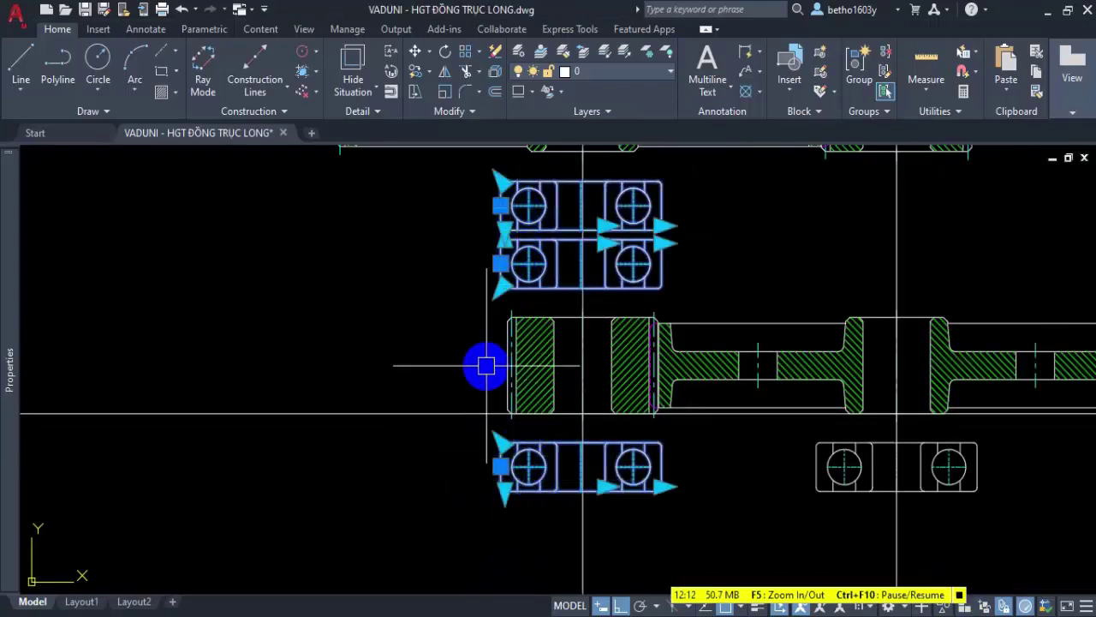
pyautogui.scroll(-4, 485, 362)
pyautogui.scroll(5, 487, 358)
pyautogui.write('M')
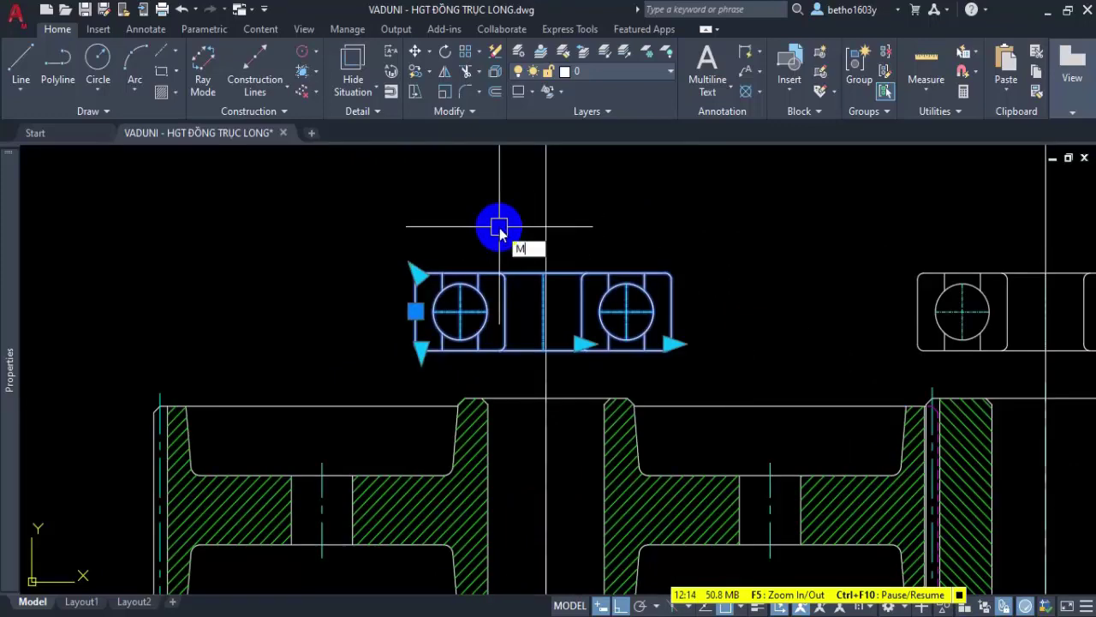
pyautogui.press('Return')
pyautogui.scroll(3, 539, 274)
pyautogui.scroll(3, 543, 281)
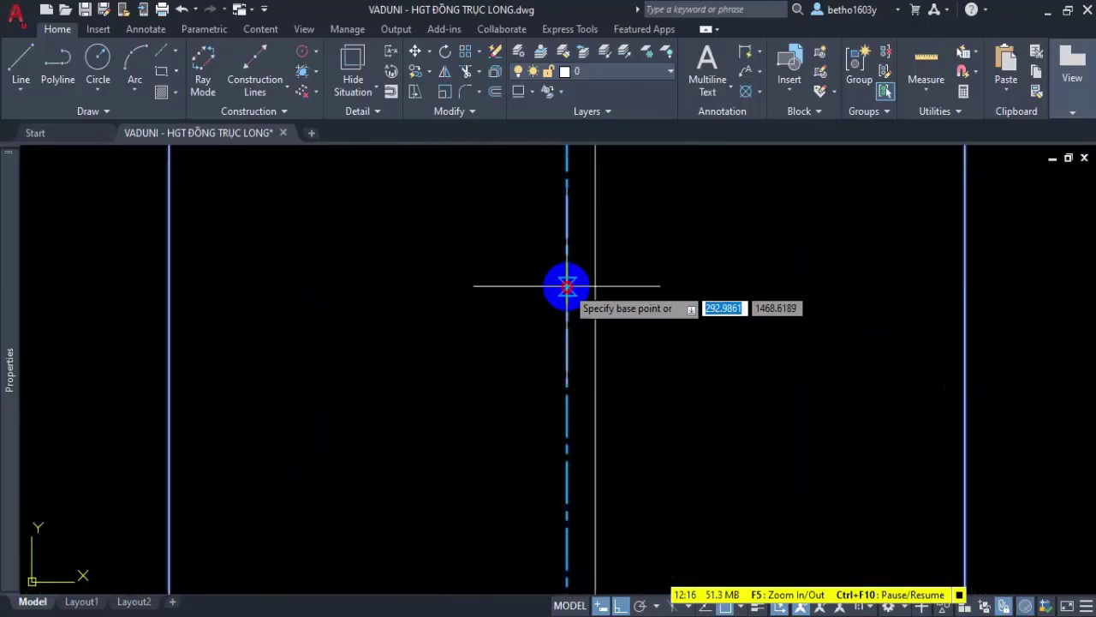
pyautogui.click(567, 285)
pyautogui.click(597, 284)
pyautogui.scroll(-3, 556, 266)
pyautogui.scroll(-3, 531, 222)
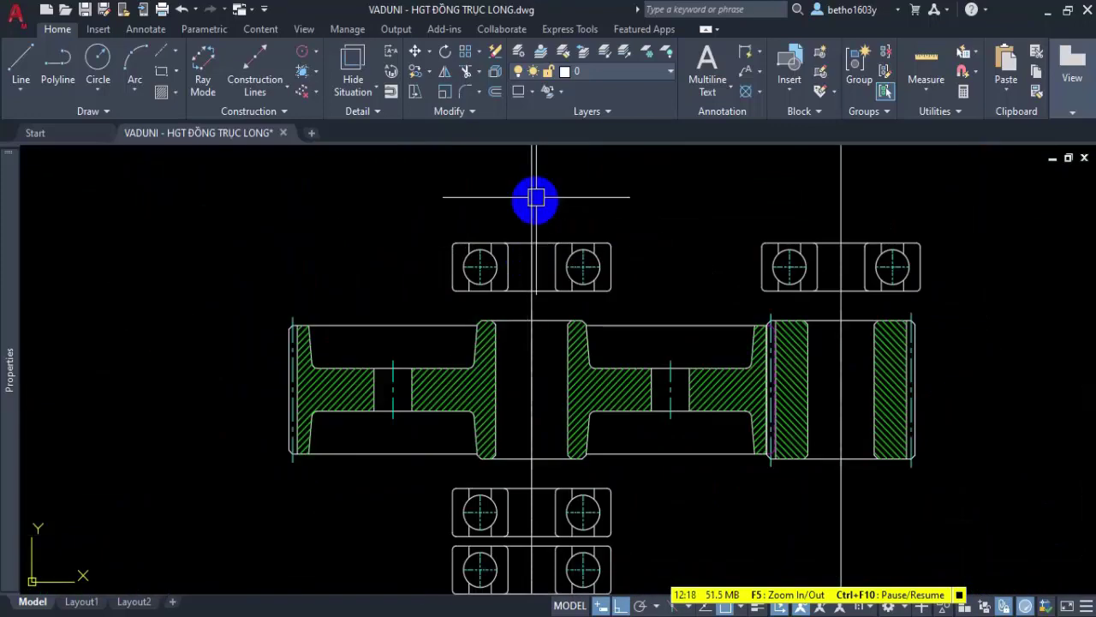
pyautogui.scroll(-5, 537, 190)
pyautogui.scroll(5, 514, 389)
pyautogui.scroll(2, 442, 392)
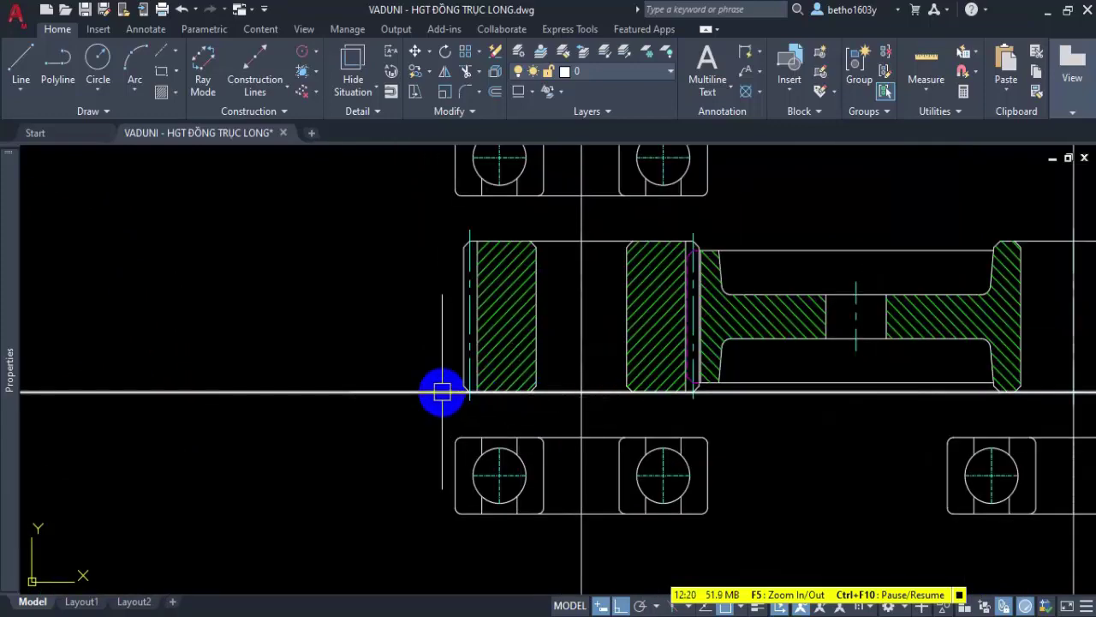
pyautogui.scroll(2, 489, 391)
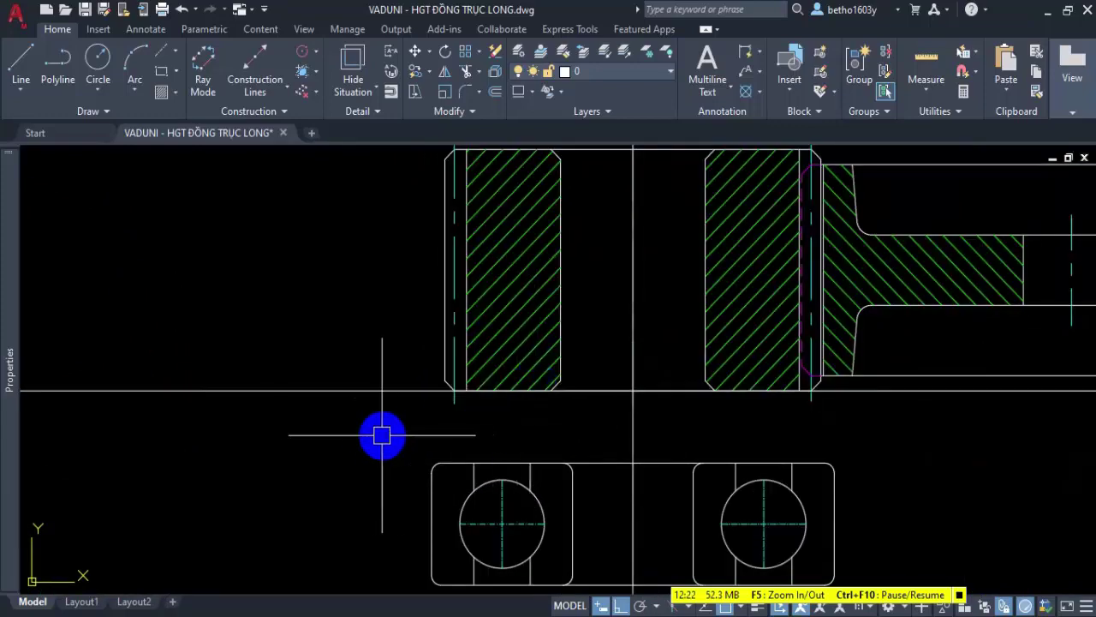
pyautogui.write('O')
# Step: Offset the horizontal reference line 10 units downward
pyautogui.press('Return')
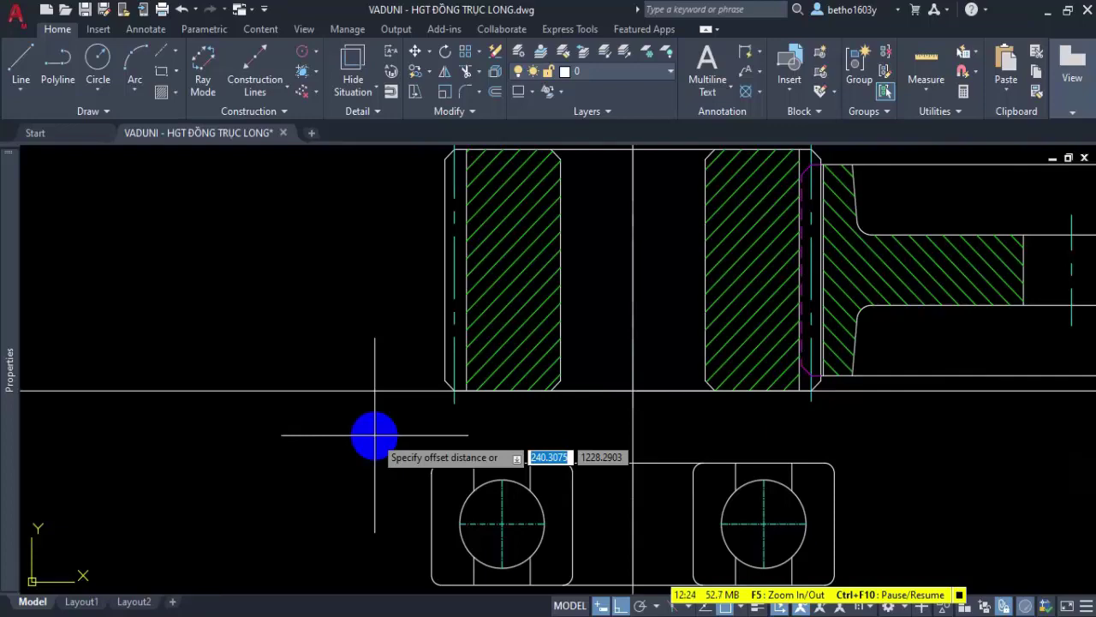
pyautogui.press('Return')
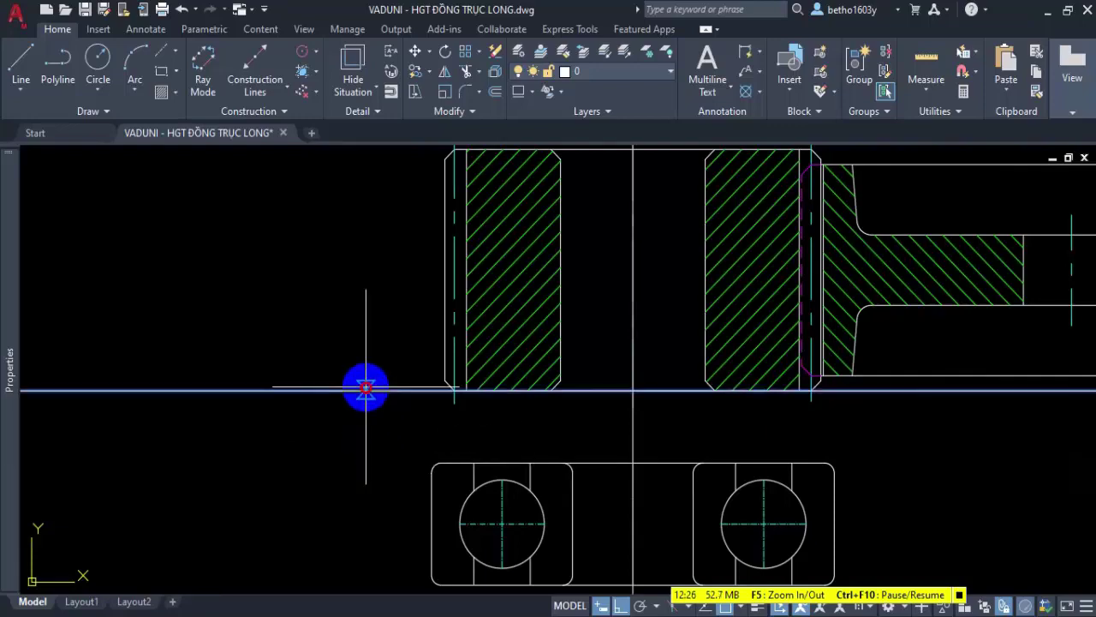
pyautogui.click(367, 391)
pyautogui.click(330, 420)
pyautogui.scroll(-3, 391, 330)
pyautogui.scroll(-2, 434, 326)
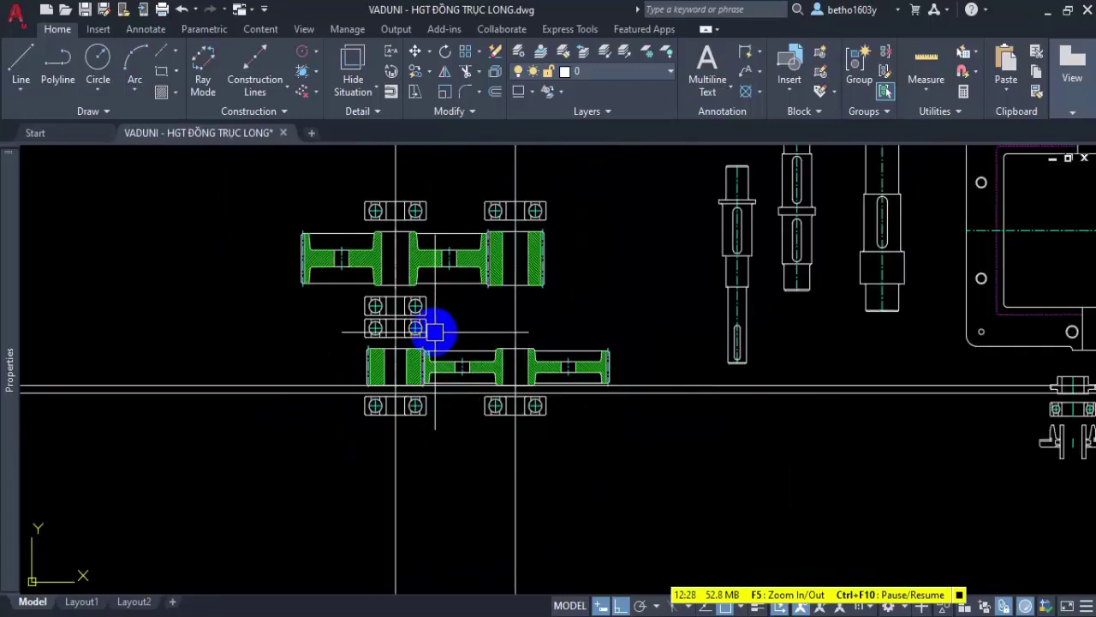
pyautogui.scroll(-1, 480, 410)
# Step: Move the gearbox housing onto the gear and bearing assembly, snapping its inner edge into place
pyautogui.click(830, 343)
pyautogui.write('M')
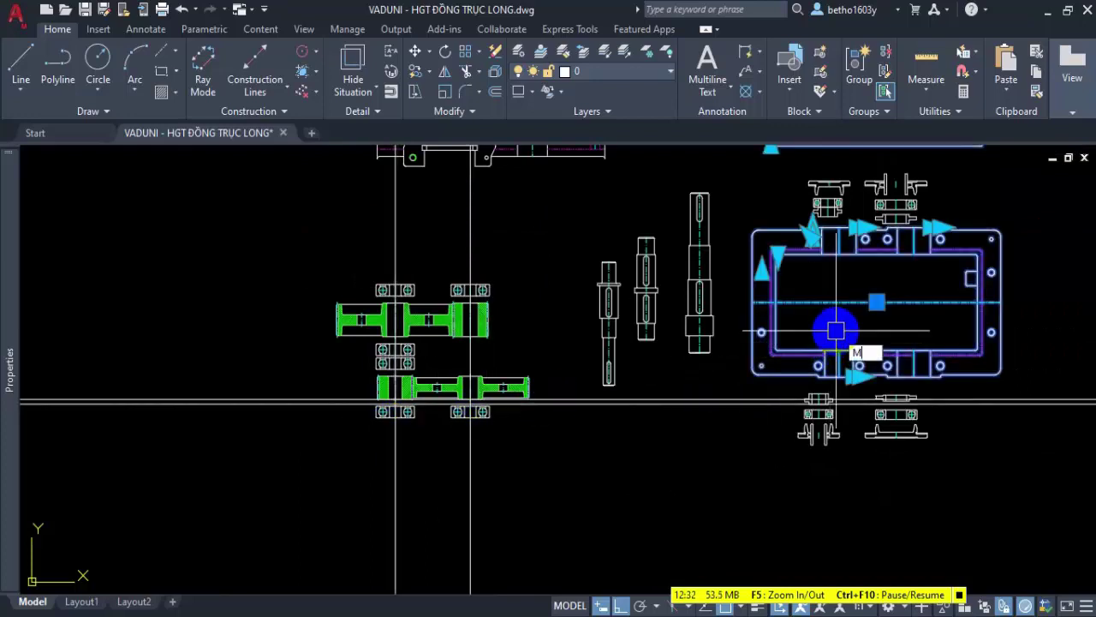
pyautogui.press('Return')
pyautogui.scroll(4, 836, 329)
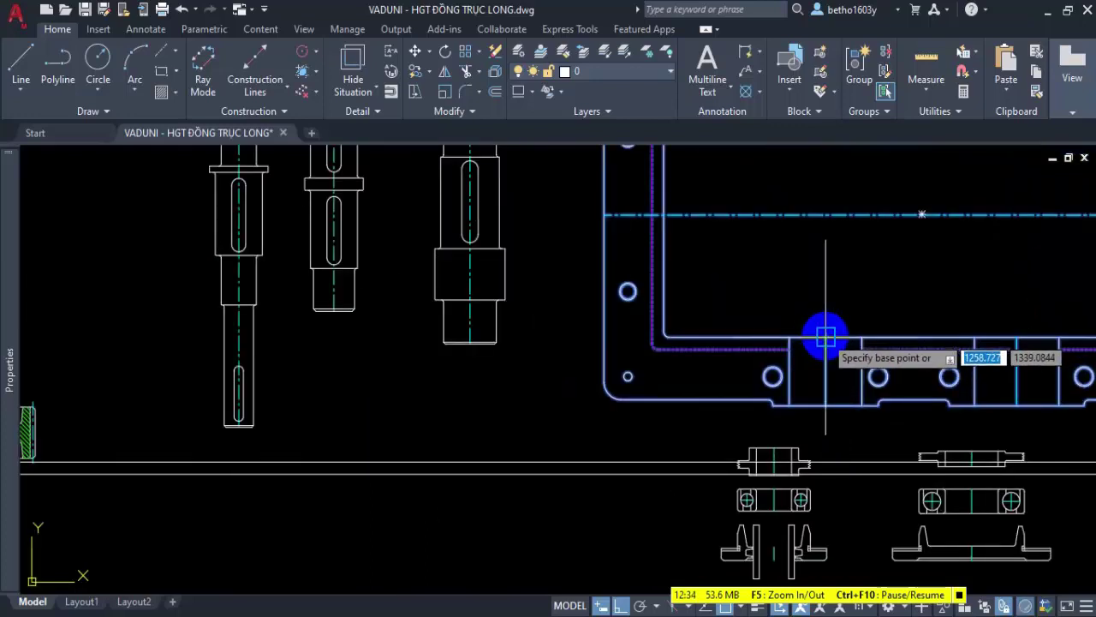
pyautogui.click(825, 336)
pyautogui.scroll(-3, 876, 294)
pyautogui.scroll(3, 788, 308)
pyautogui.scroll(1, 681, 325)
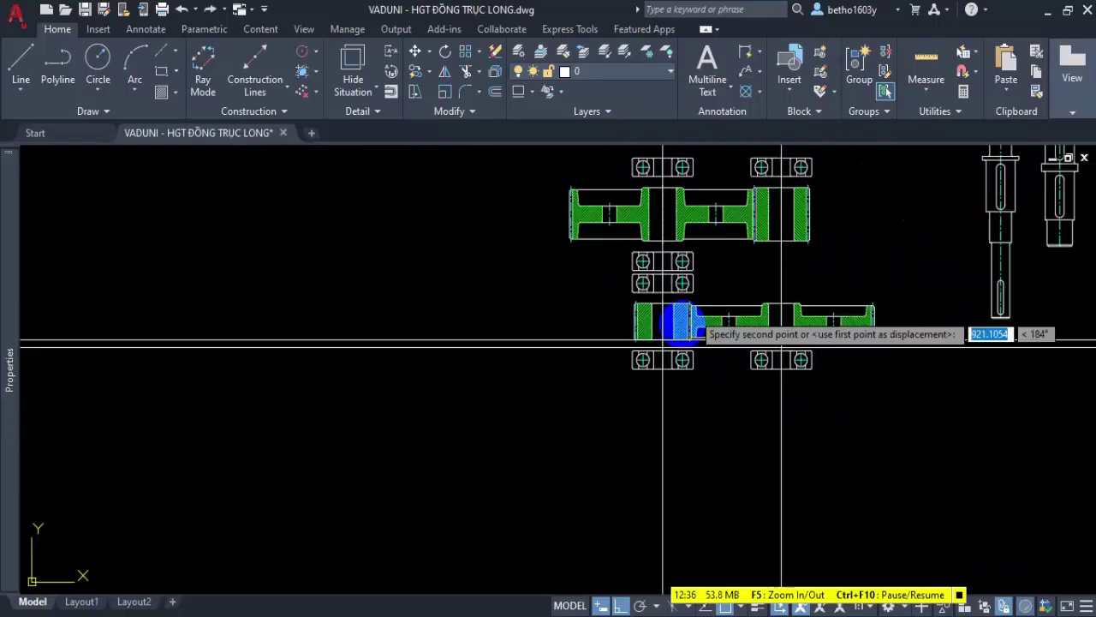
pyautogui.scroll(2, 663, 341)
pyautogui.scroll(3, 634, 360)
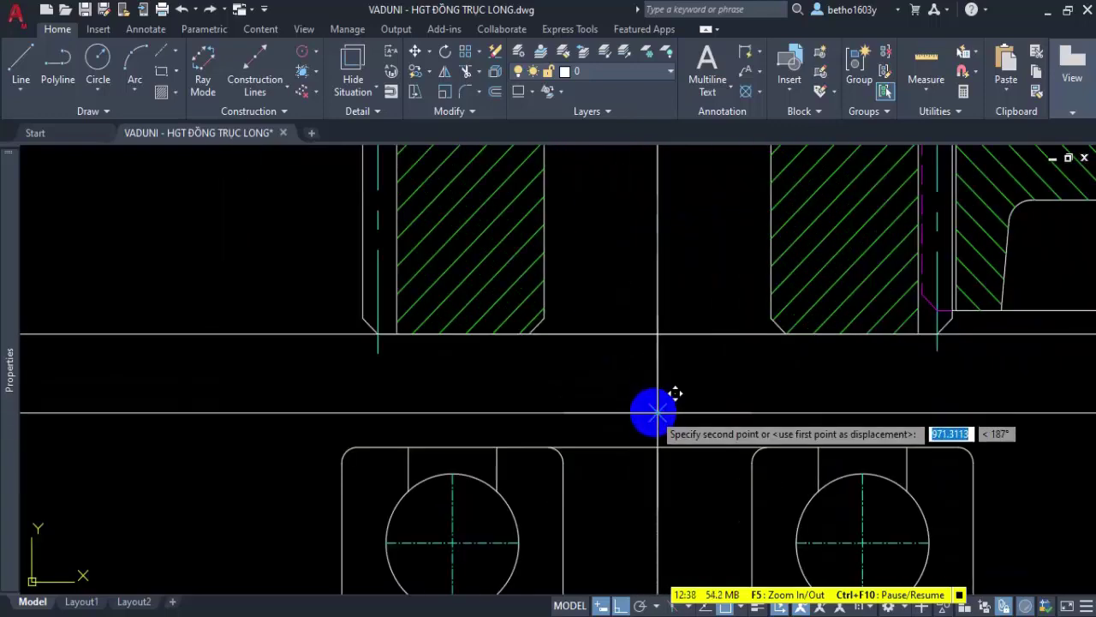
pyautogui.click(657, 414)
pyautogui.scroll(-2, 651, 407)
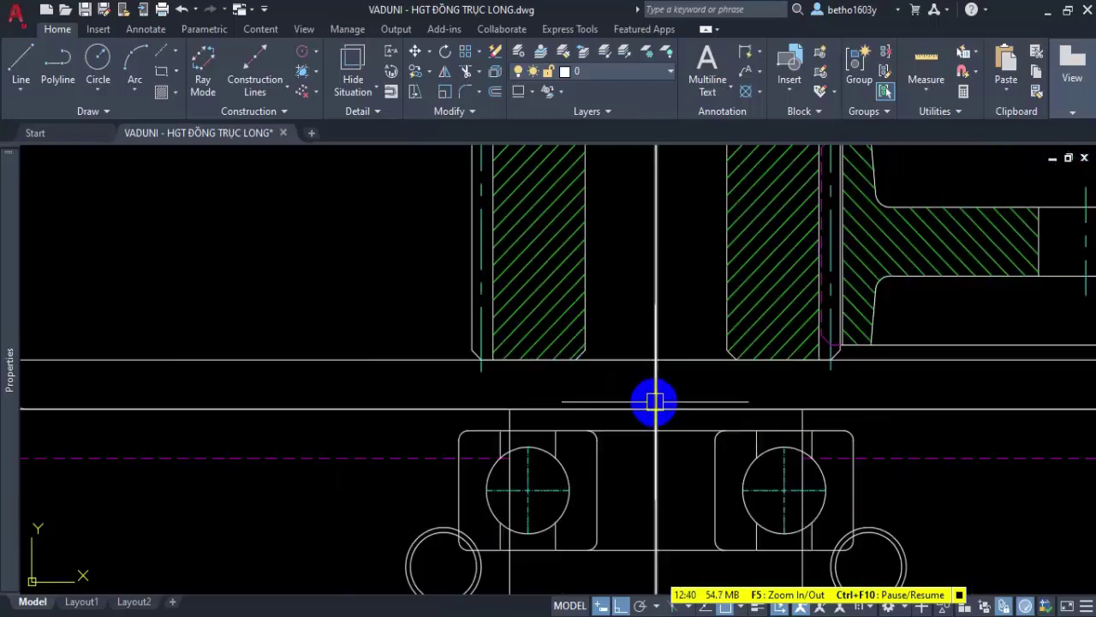
pyautogui.scroll(-2, 634, 411)
pyautogui.scroll(-2, 613, 420)
# Step: Delete the two long horizontal helper lines and recentre the view on the housing
pyautogui.click(404, 390)
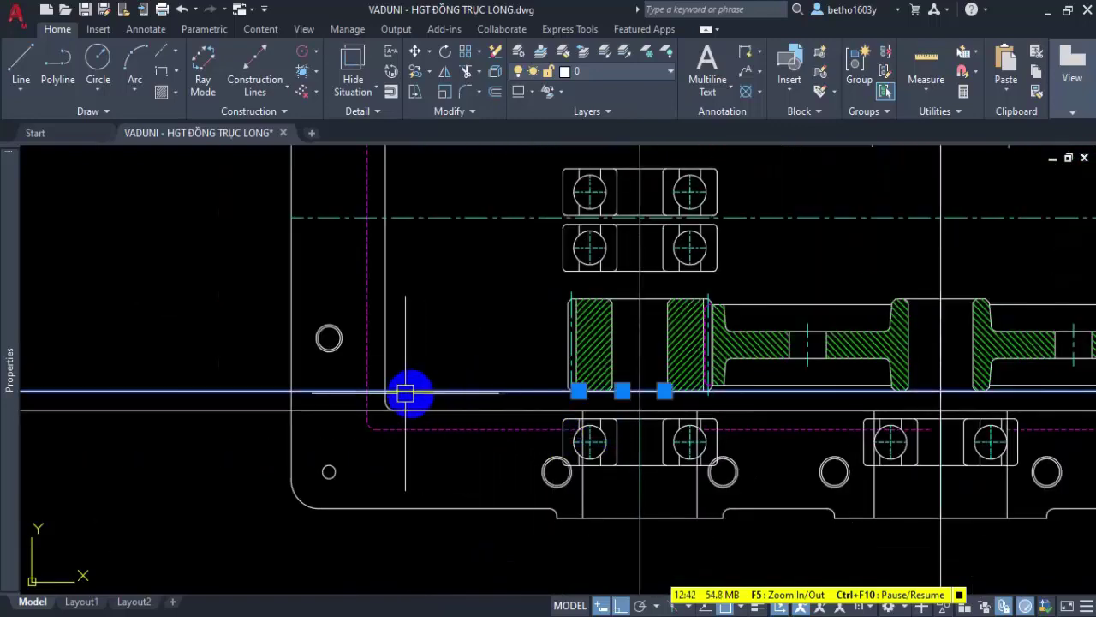
pyautogui.click(207, 410)
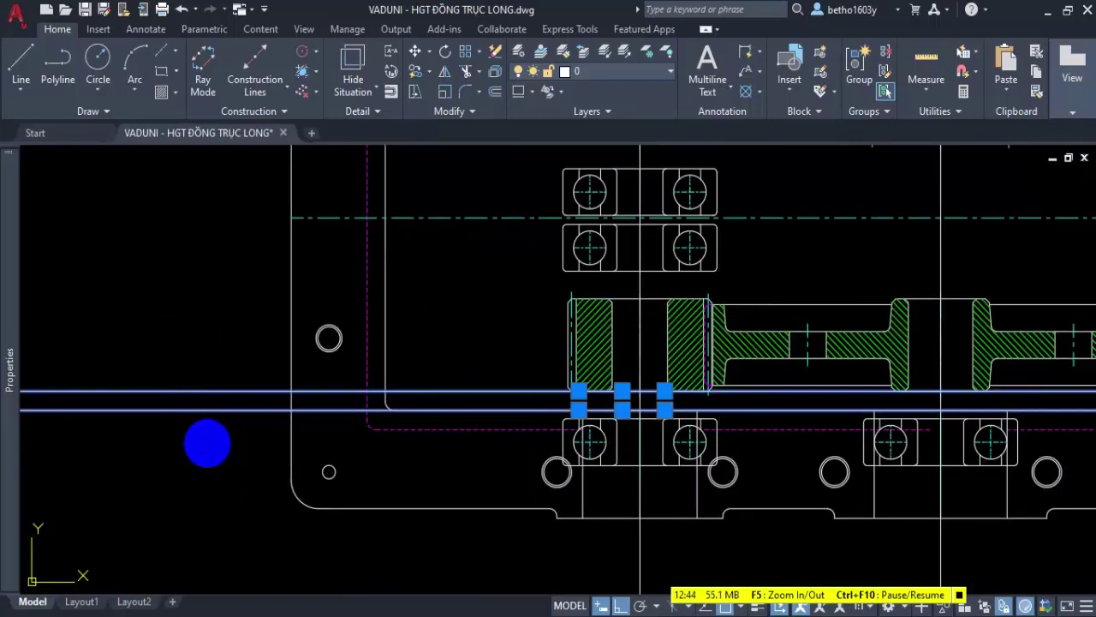
pyautogui.press('Delete')
pyautogui.scroll(-1, 206, 441)
pyautogui.scroll(-2, 375, 470)
pyautogui.moveTo(390, 292)
pyautogui.mouseDown(button='middle')
pyautogui.moveTo(405, 362)
pyautogui.moveTo(385, 421)
pyautogui.mouseUp(button='middle')
pyautogui.click(845, 306)
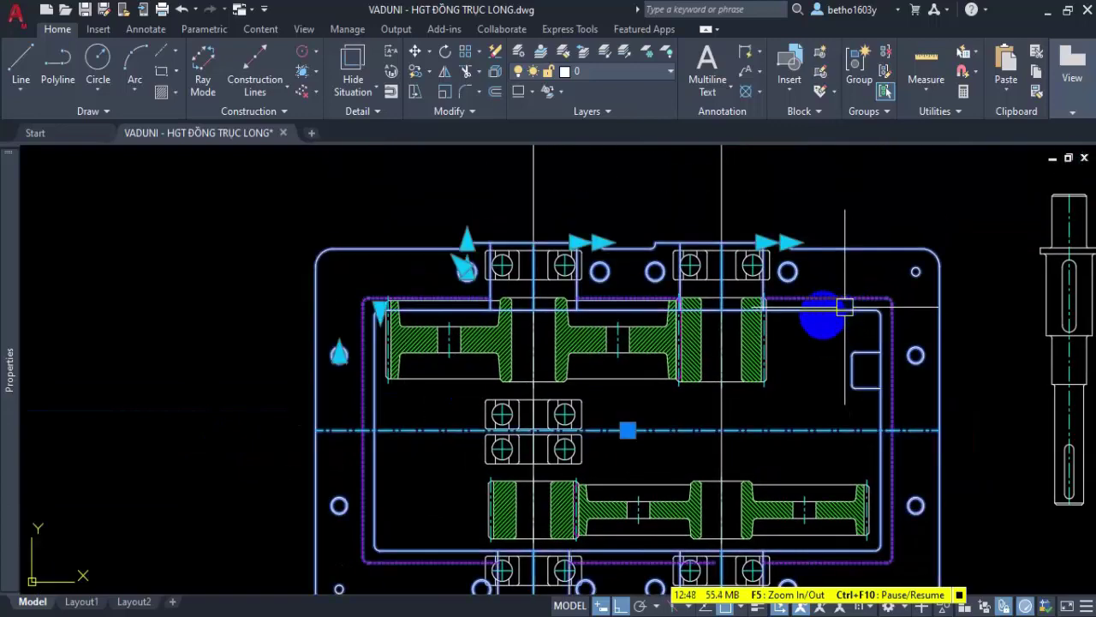
pyautogui.press('Escape')
pyautogui.moveTo(460, 391); pyautogui.dragTo(481, 322, button='middle')
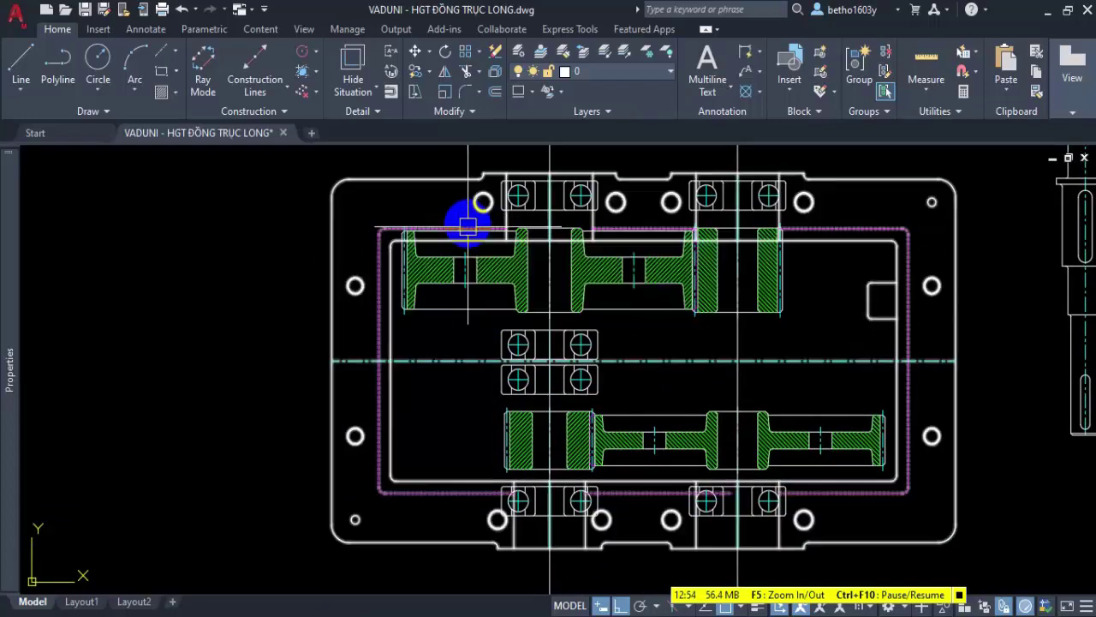
pyautogui.scroll(2, 470, 341)
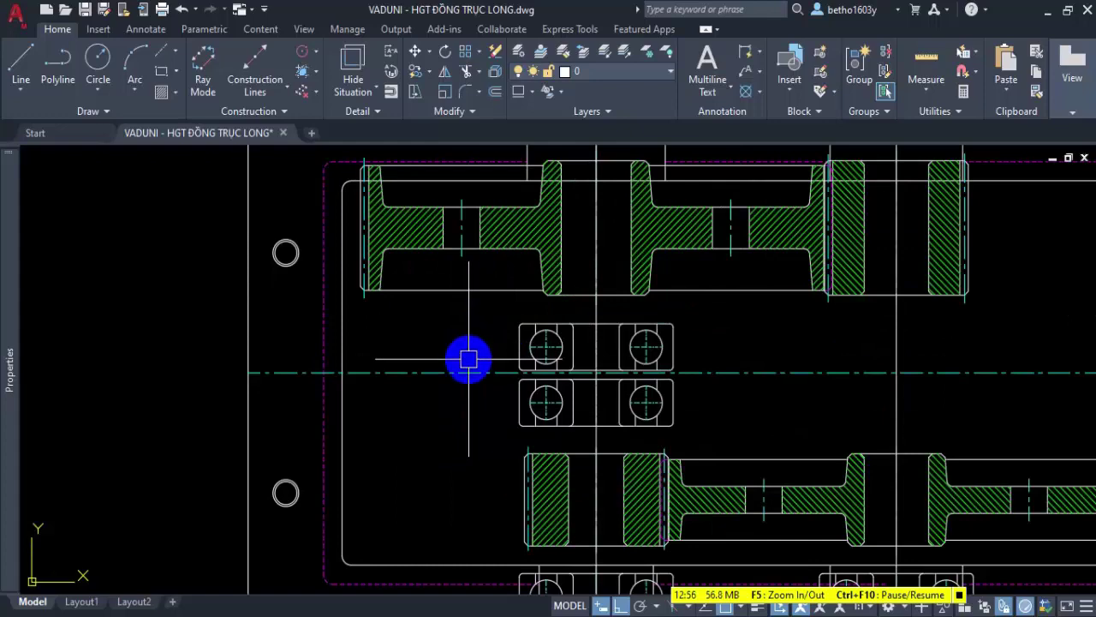
# Step: Preview the 201 vertical spacing from the top gear with a DLI linear dimension
pyautogui.scroll(-2, 467, 368)
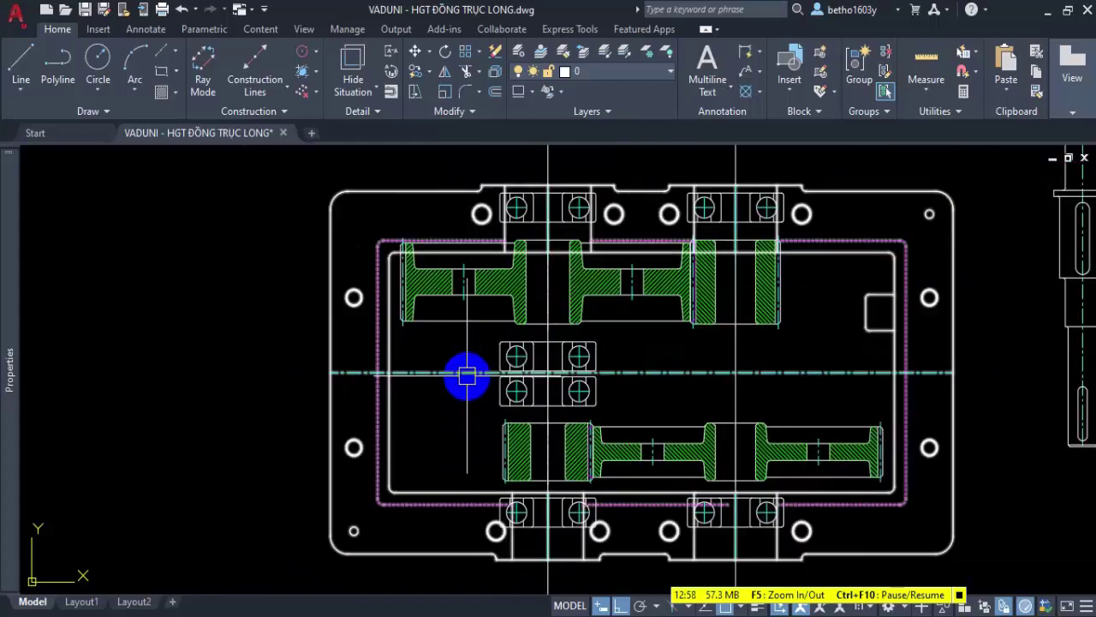
pyautogui.write('dli')
pyautogui.press('Return')
pyautogui.scroll(4, 583, 238)
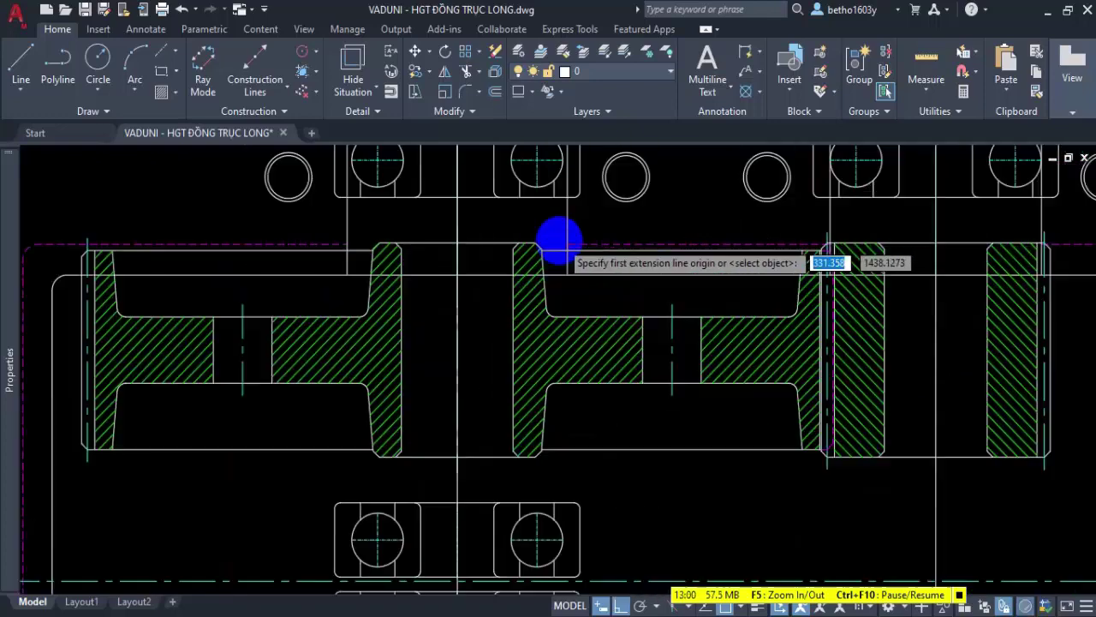
pyautogui.scroll(3, 506, 240)
pyautogui.click(463, 244)
pyautogui.scroll(-2, 465, 209)
pyautogui.scroll(-2, 455, 232)
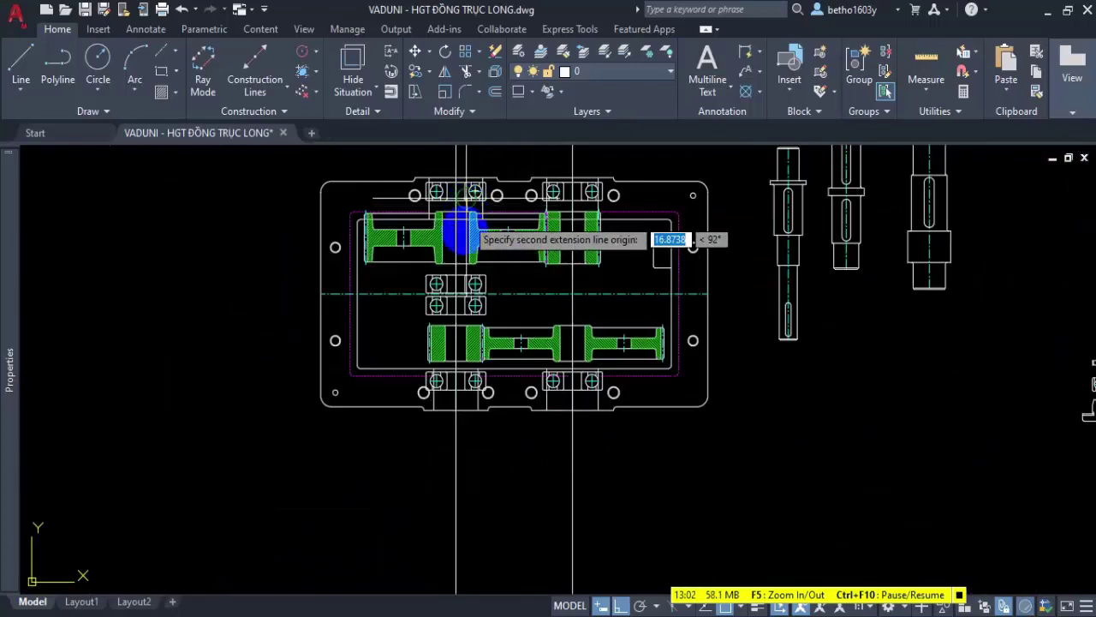
pyautogui.scroll(3, 453, 350)
pyautogui.scroll(2, 472, 377)
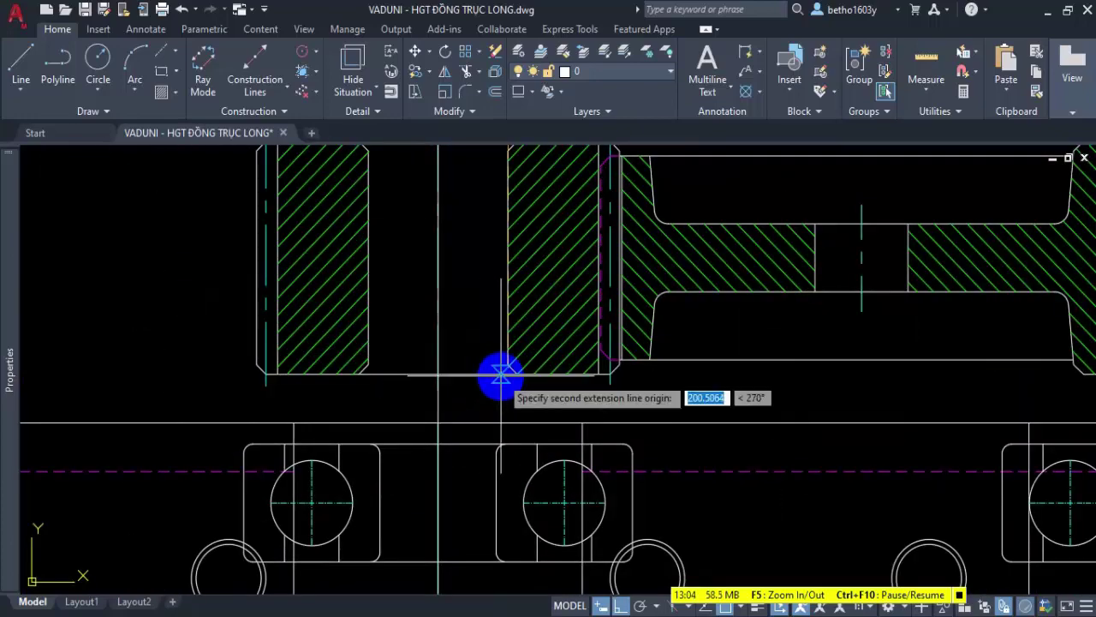
pyautogui.click(497, 374)
# Step: Zoom around the assembly and select the gearbox housing block
pyautogui.scroll(-2, 472, 386)
pyautogui.scroll(-2, 473, 351)
pyautogui.scroll(5, 468, 274)
pyautogui.scroll(2, 468, 240)
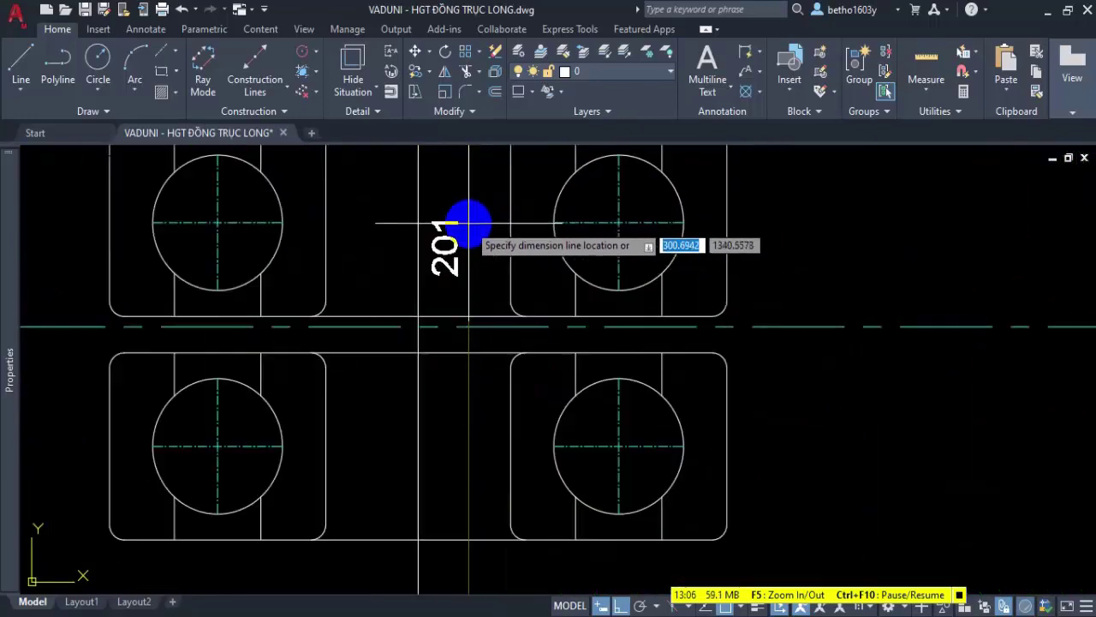
pyautogui.scroll(-5, 471, 249)
pyautogui.scroll(-1, 472, 263)
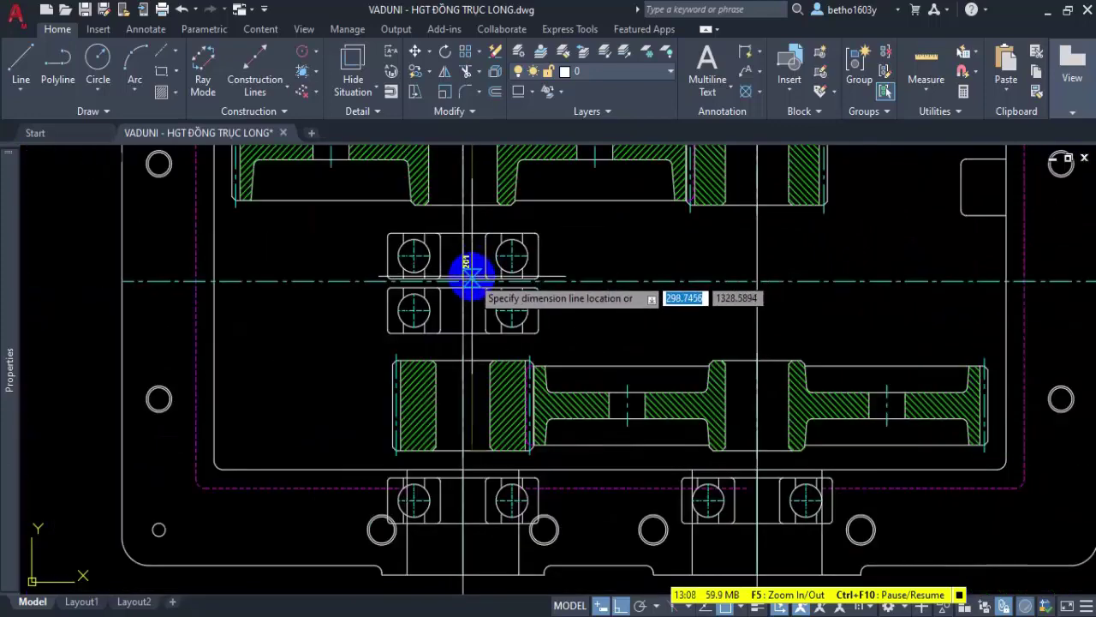
pyautogui.scroll(-1, 481, 459)
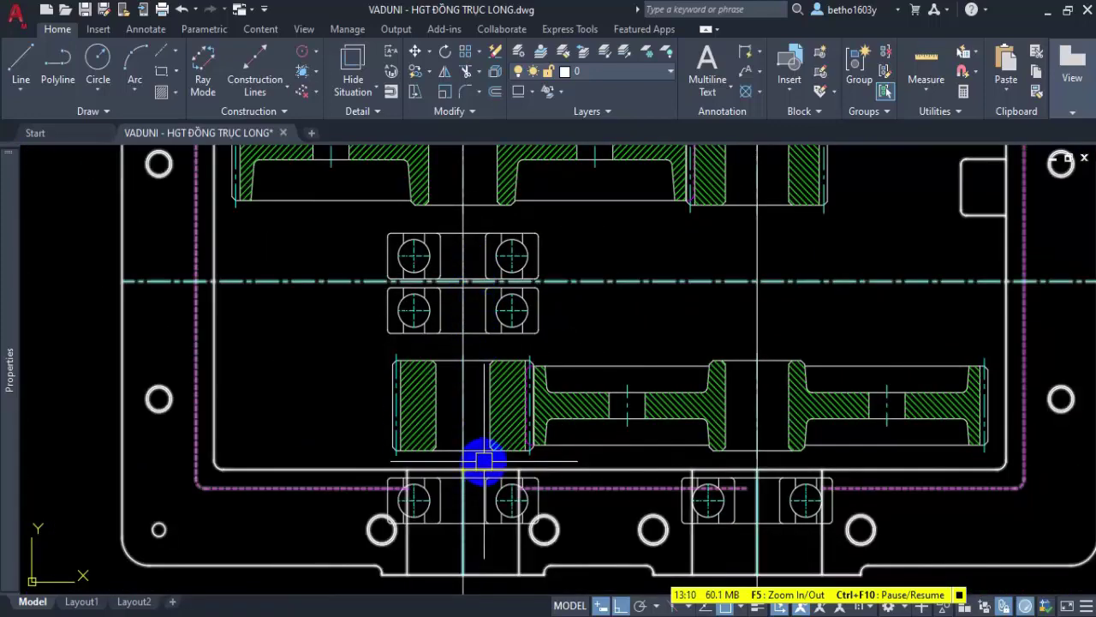
pyautogui.scroll(-2, 479, 420)
pyautogui.scroll(4, 479, 300)
pyautogui.scroll(2, 484, 210)
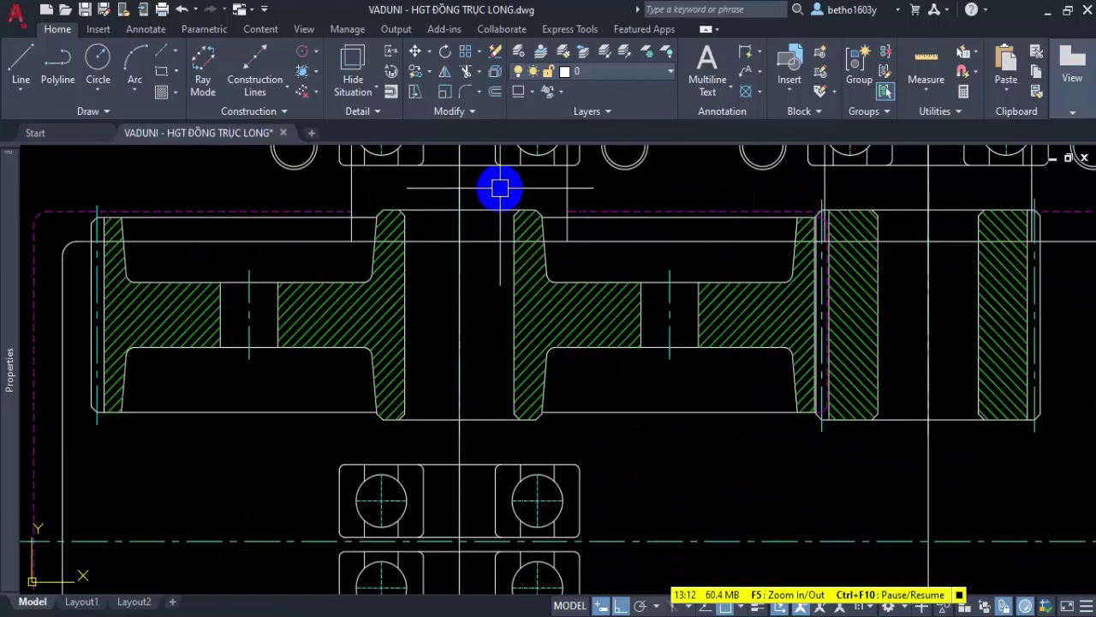
pyautogui.scroll(-3, 515, 189)
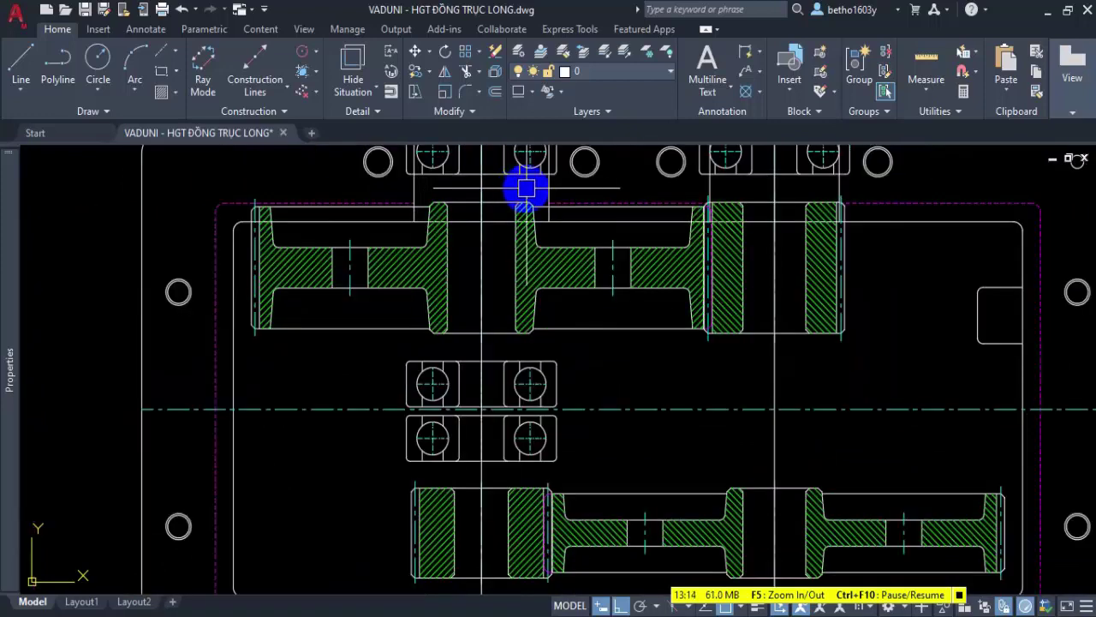
pyautogui.scroll(-1, 474, 316)
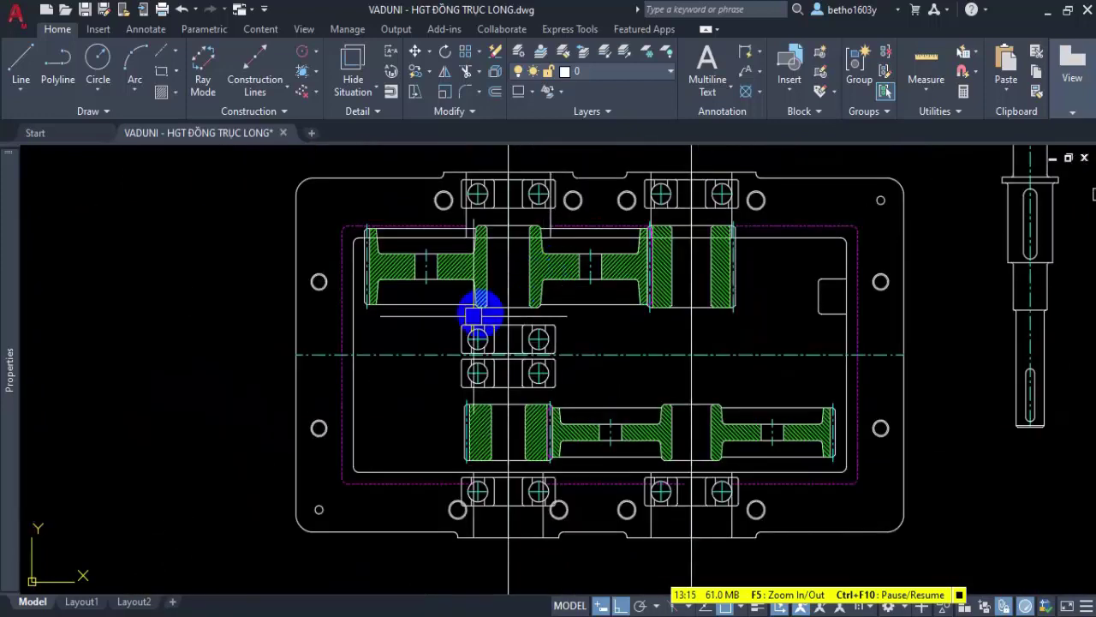
pyautogui.click(347, 400)
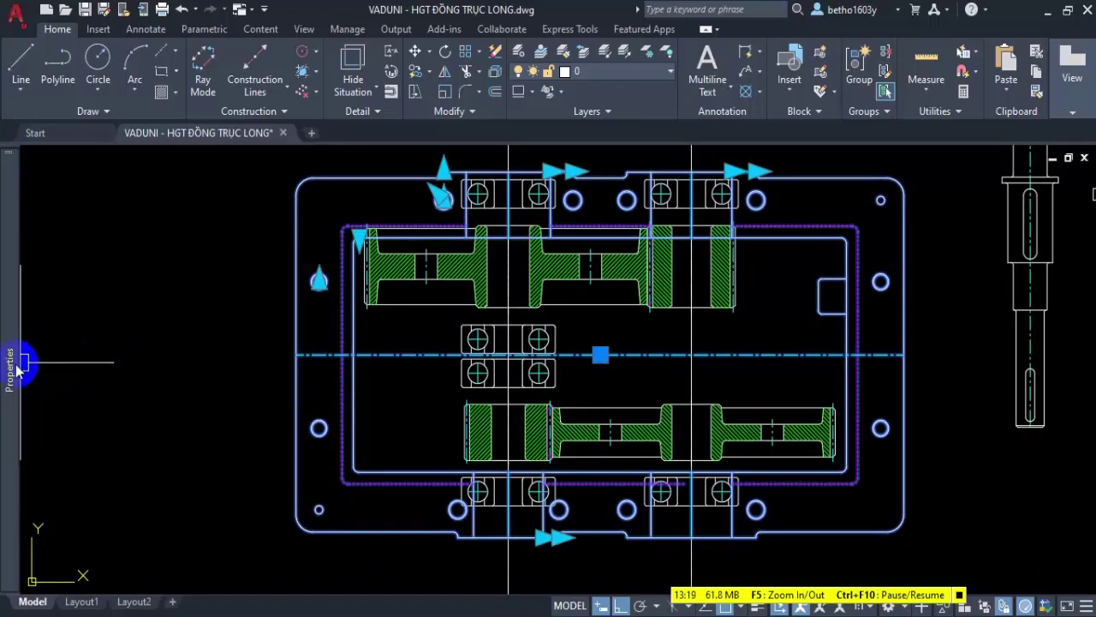
# Step: Apply the housing block's new R size of 221 so the housing regenerates taller
pyautogui.scroll(-10, 77, 527)
pyautogui.scroll(-2, 101, 504)
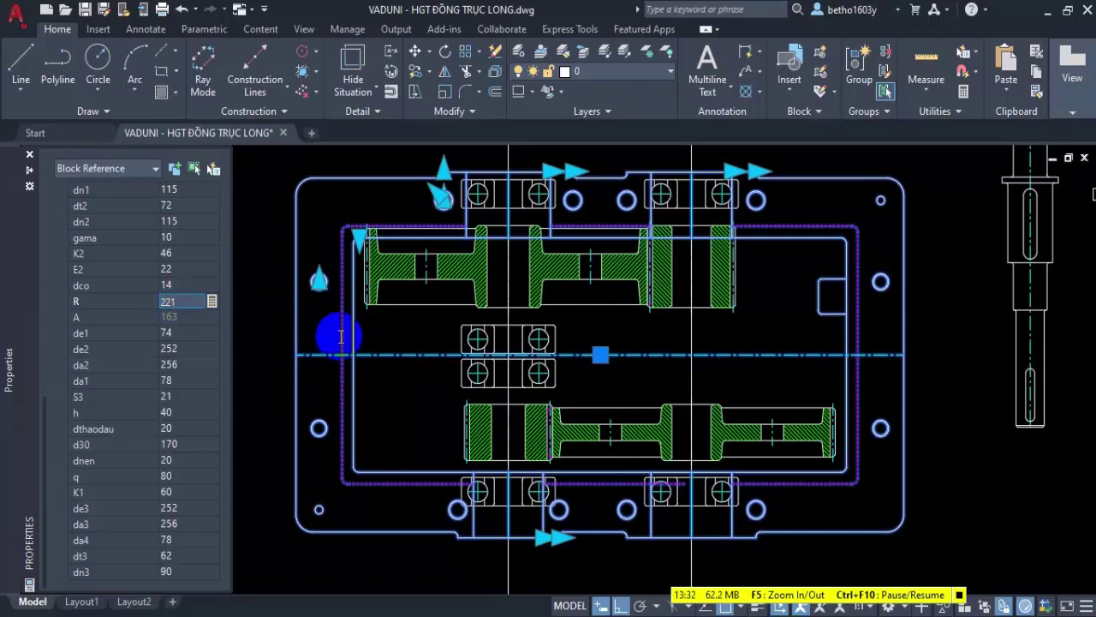
pyautogui.click(403, 391)
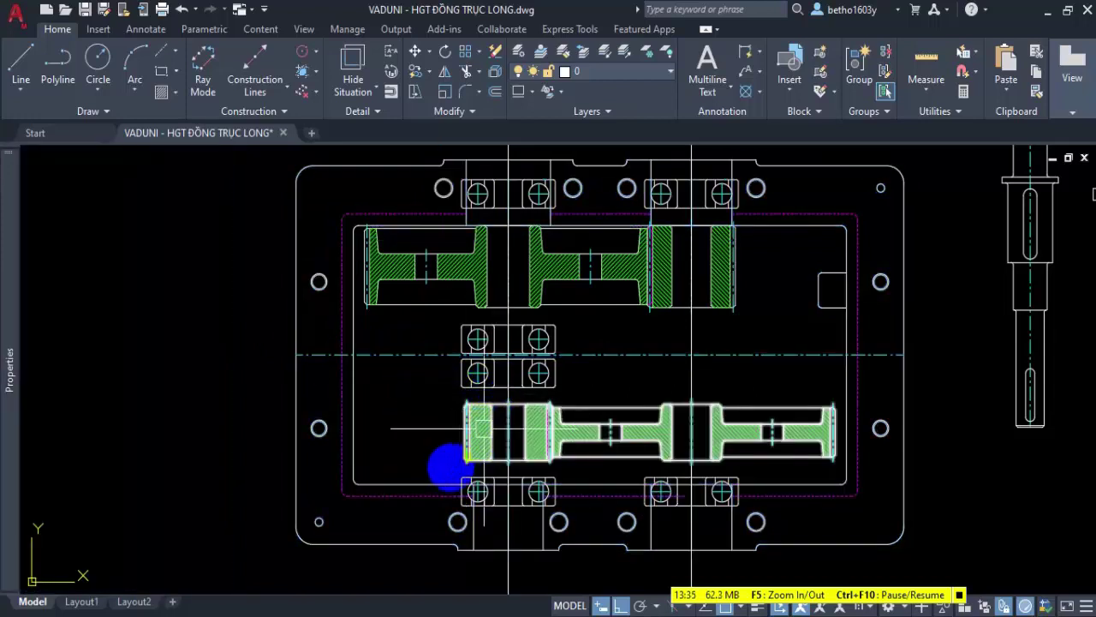
# Step: Move the housing's inner edge lines 10 units
pyautogui.press('m')
pyautogui.press('space')
pyautogui.scroll(5, 512, 480)
pyautogui.click(512, 496)
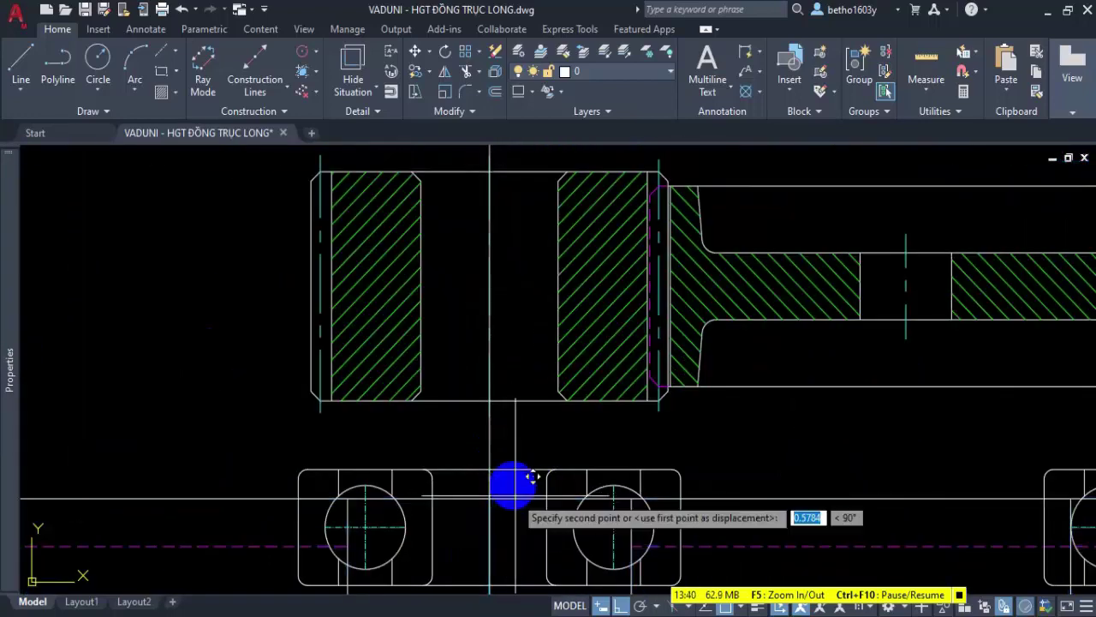
pyautogui.click(515, 400)
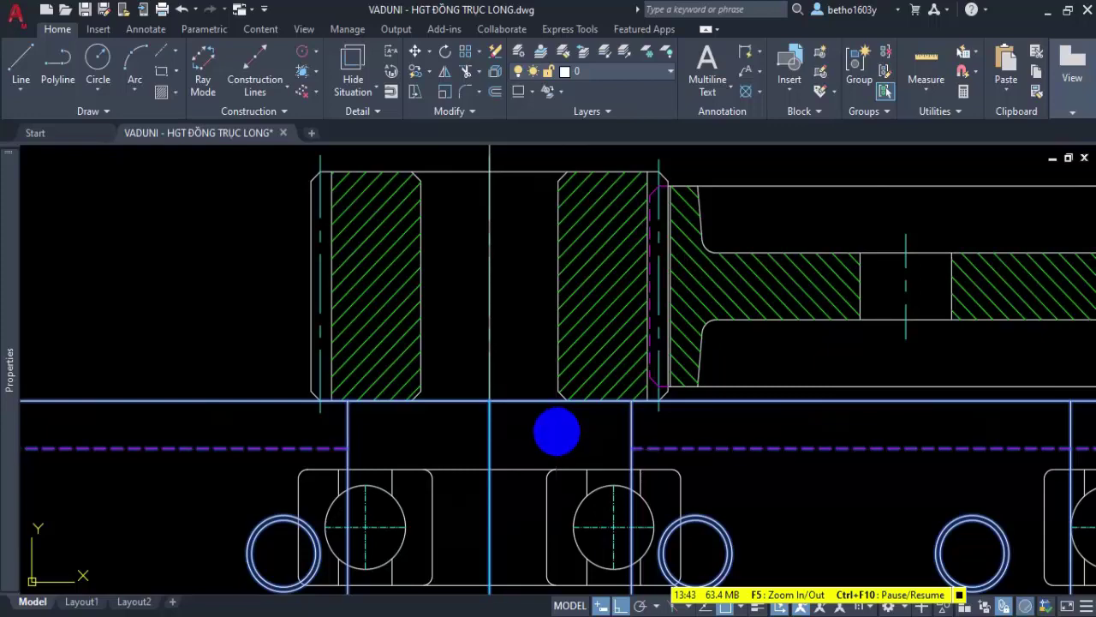
pyautogui.click(557, 431)
pyautogui.write('10')
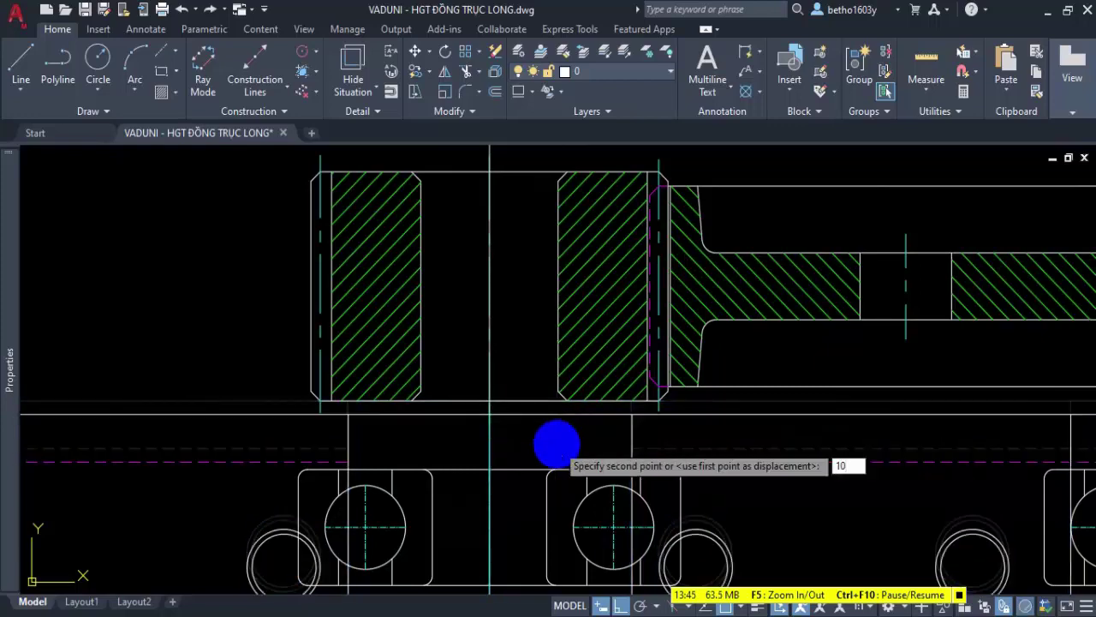
pyautogui.press('Return')
pyautogui.scroll(-3, 572, 555)
pyautogui.scroll(5, 409, 323)
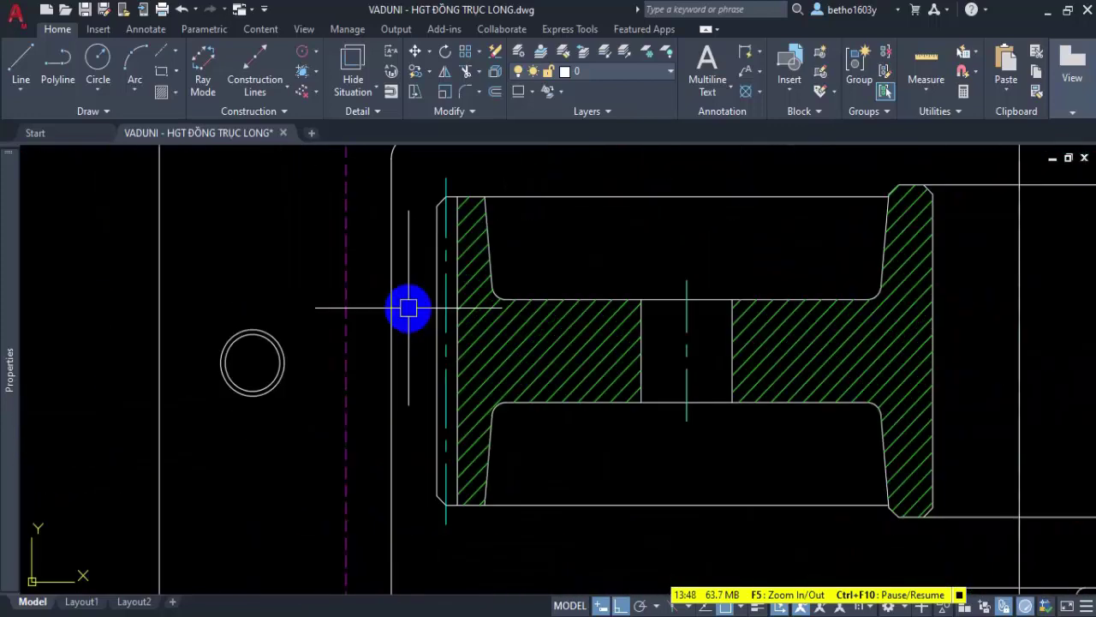
# Step: Begin a linear dimension at the 10 clearance between housing wall and gear
pyautogui.write('DLI')
pyautogui.press('Return')
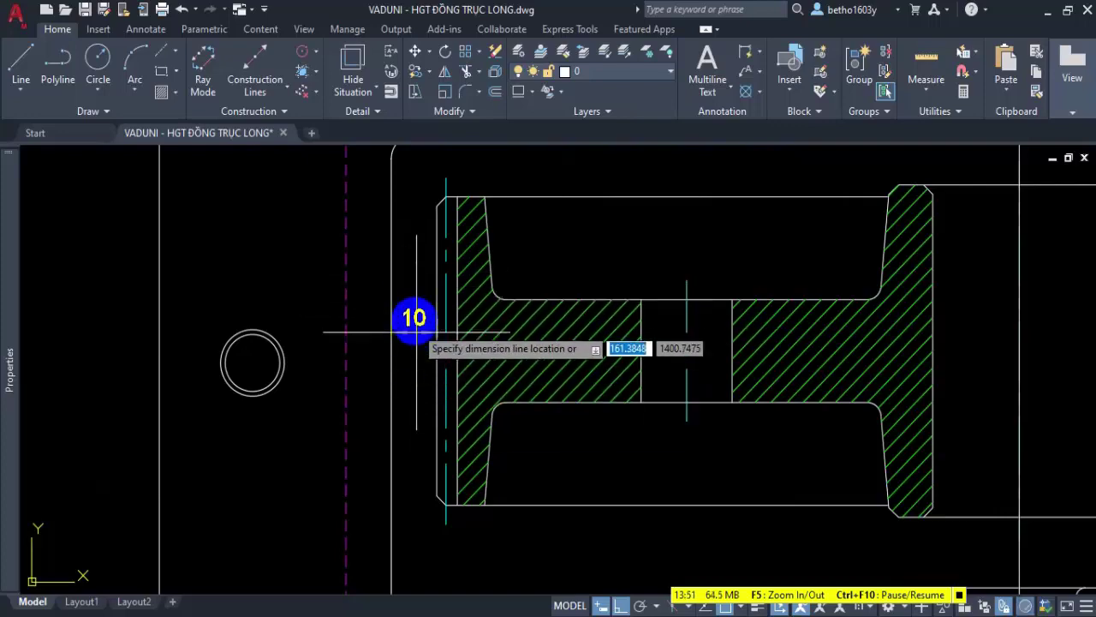
pyautogui.scroll(-3, 403, 317)
pyautogui.scroll(3, 625, 294)
pyautogui.scroll(2, 639, 313)
pyautogui.click(639, 314)
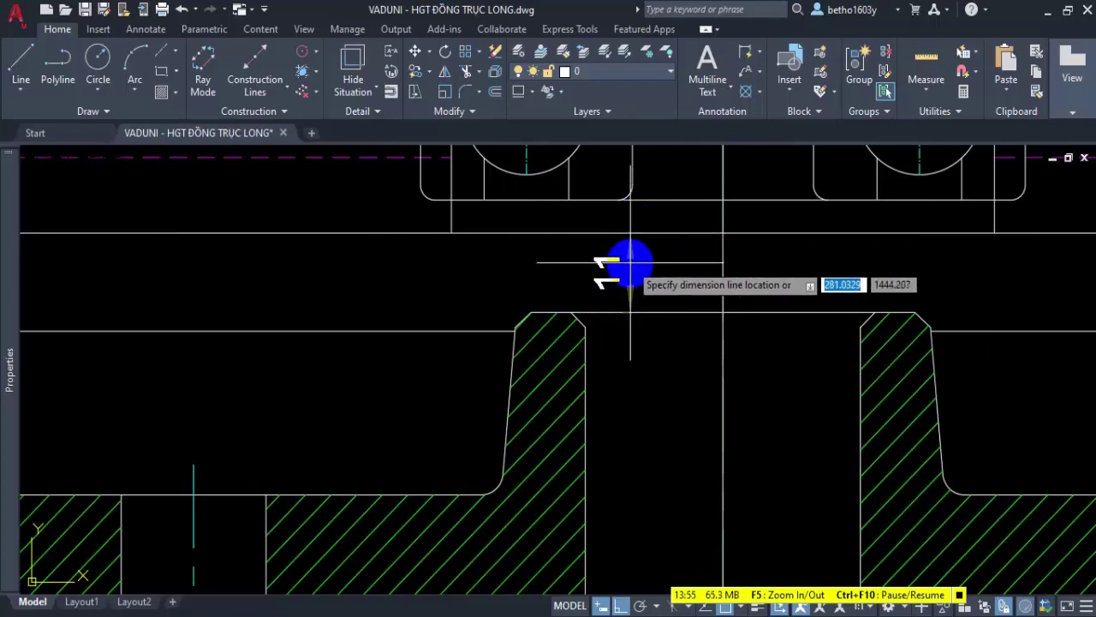
# Step: Place the clearance dimension and add another linear dimension beside the bearings
pyautogui.scroll(-1, 632, 269)
pyautogui.scroll(-1, 626, 268)
pyautogui.click(608, 268)
pyautogui.scroll(-2, 455, 289)
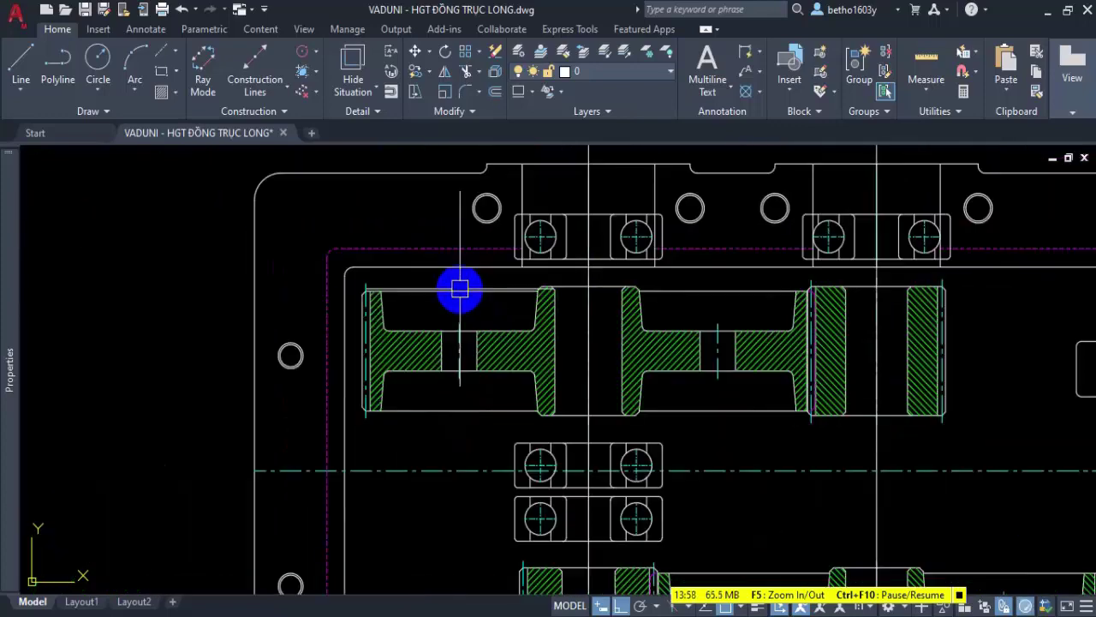
pyautogui.press('Return')
pyautogui.scroll(3, 849, 343)
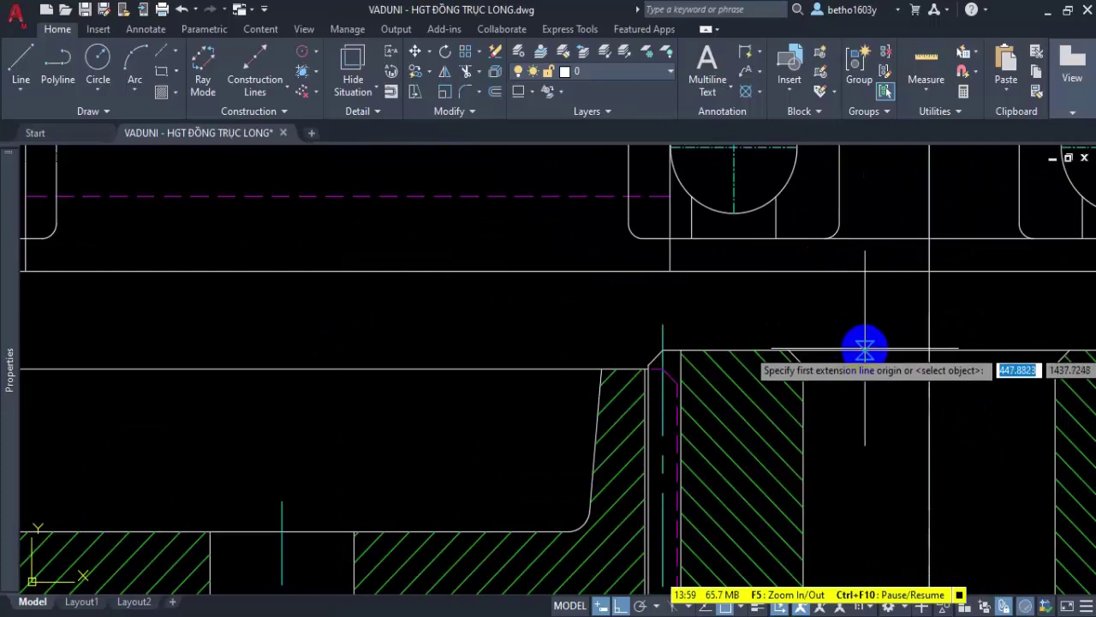
pyautogui.click(863, 349)
pyautogui.click(865, 271)
pyautogui.click(844, 294)
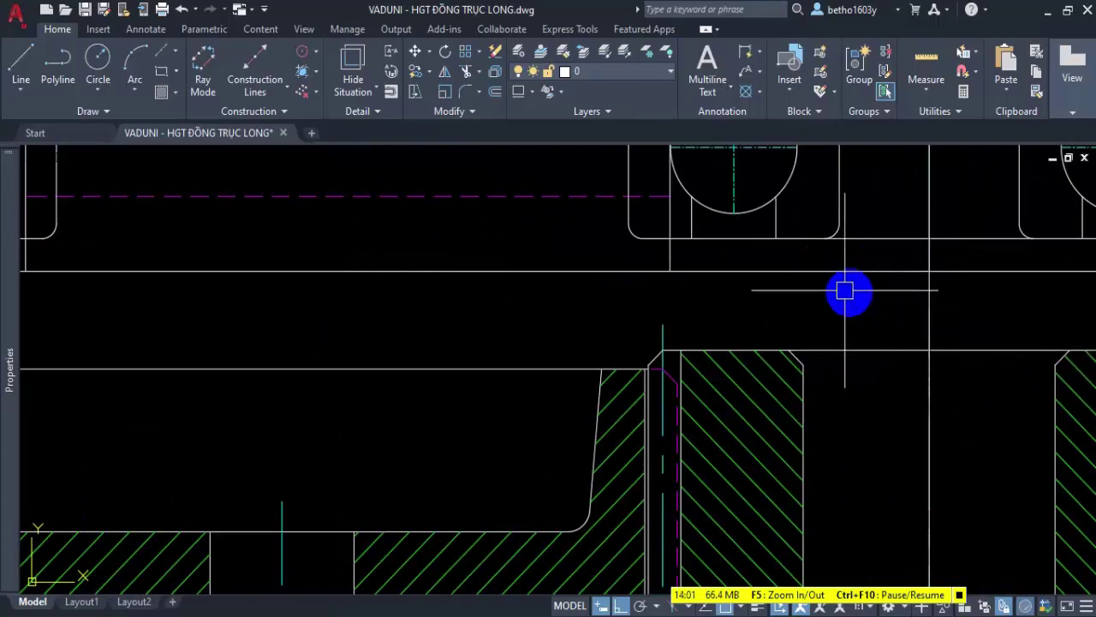
pyautogui.scroll(-2, 555, 310)
pyautogui.write('DLI')
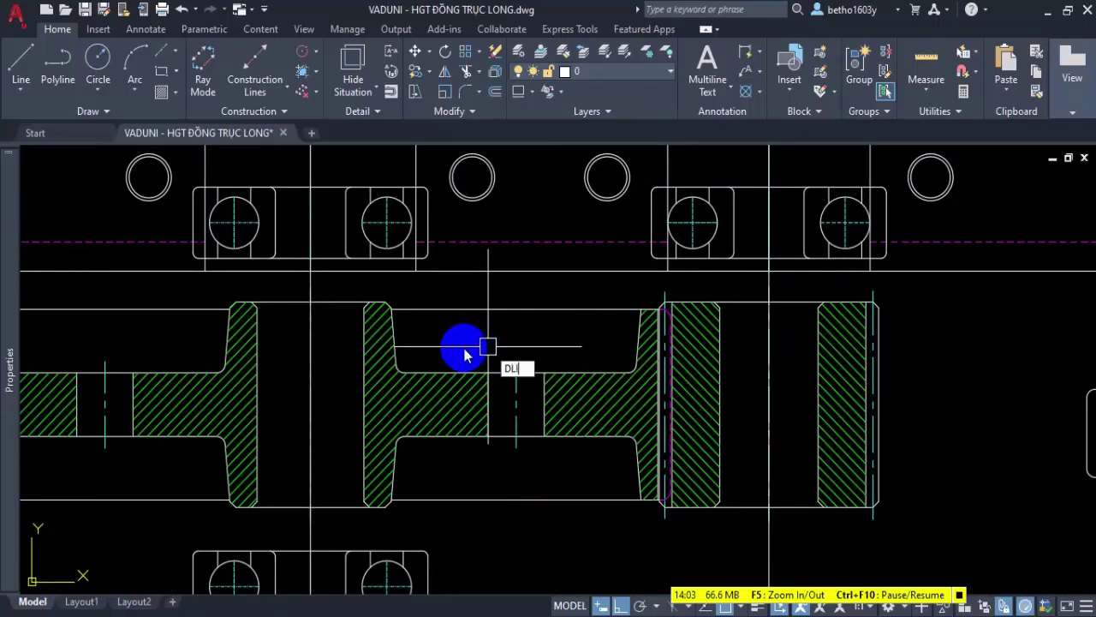
# Step: Pick both points of the 201 spacing dimension between the gear and lower bearings
pyautogui.press('Return')
pyautogui.click(340, 297)
pyautogui.scroll(-3, 338, 369)
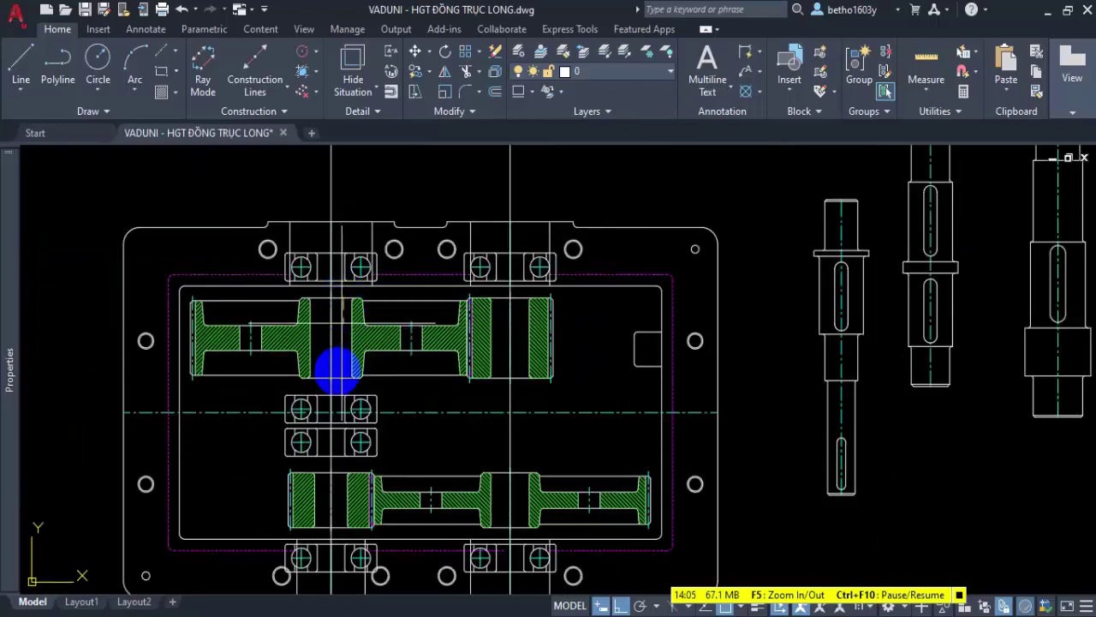
pyautogui.scroll(2, 343, 558)
pyautogui.scroll(3, 368, 484)
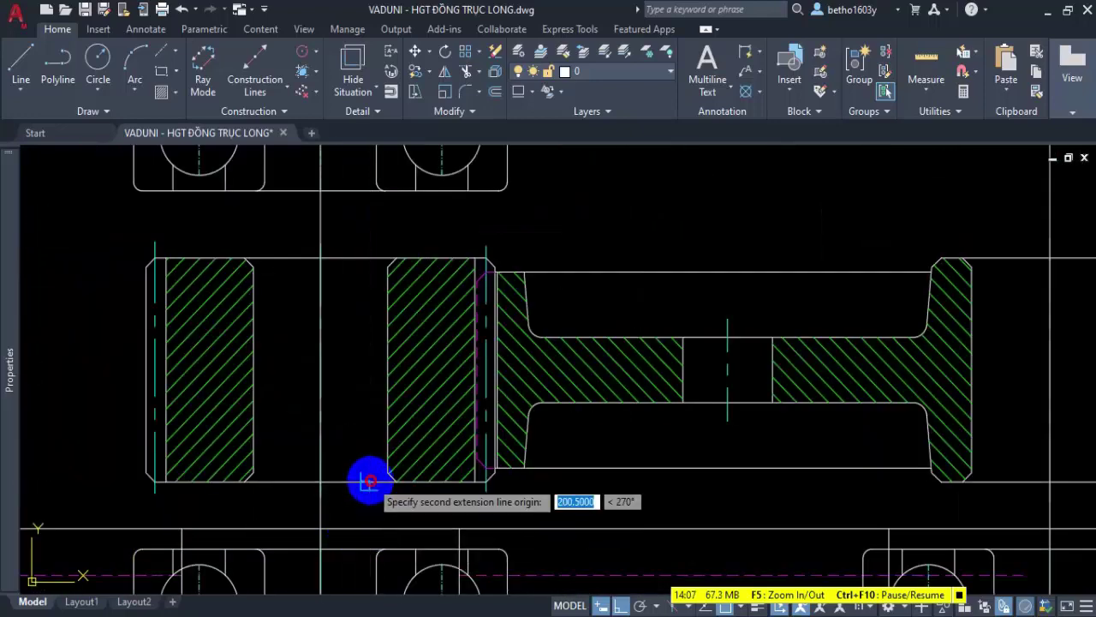
pyautogui.click(369, 481)
pyautogui.scroll(-3, 369, 481)
pyautogui.scroll(2, 385, 323)
pyautogui.scroll(1, 399, 370)
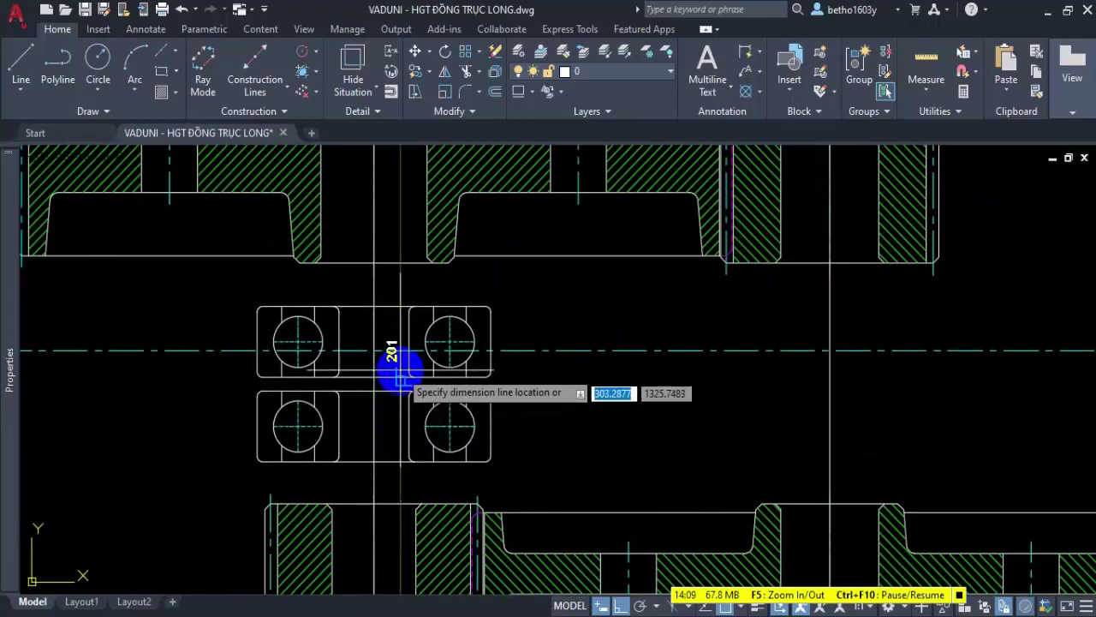
pyautogui.scroll(-3, 397, 282)
pyautogui.scroll(2, 399, 183)
pyautogui.scroll(2, 399, 196)
pyautogui.scroll(-1, 392, 324)
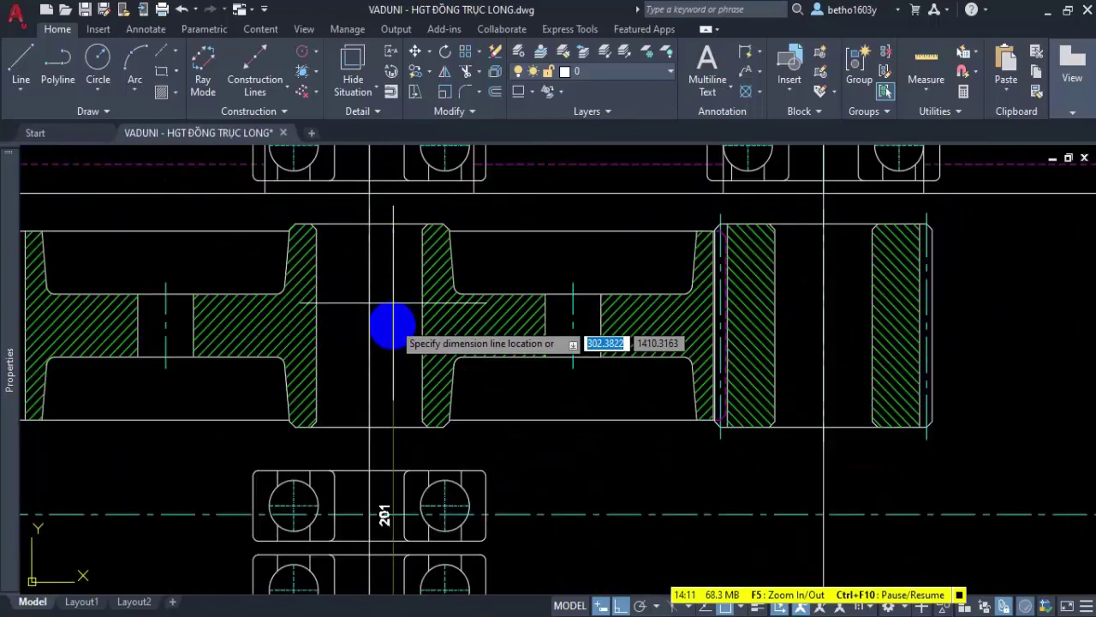
pyautogui.scroll(-2, 396, 300)
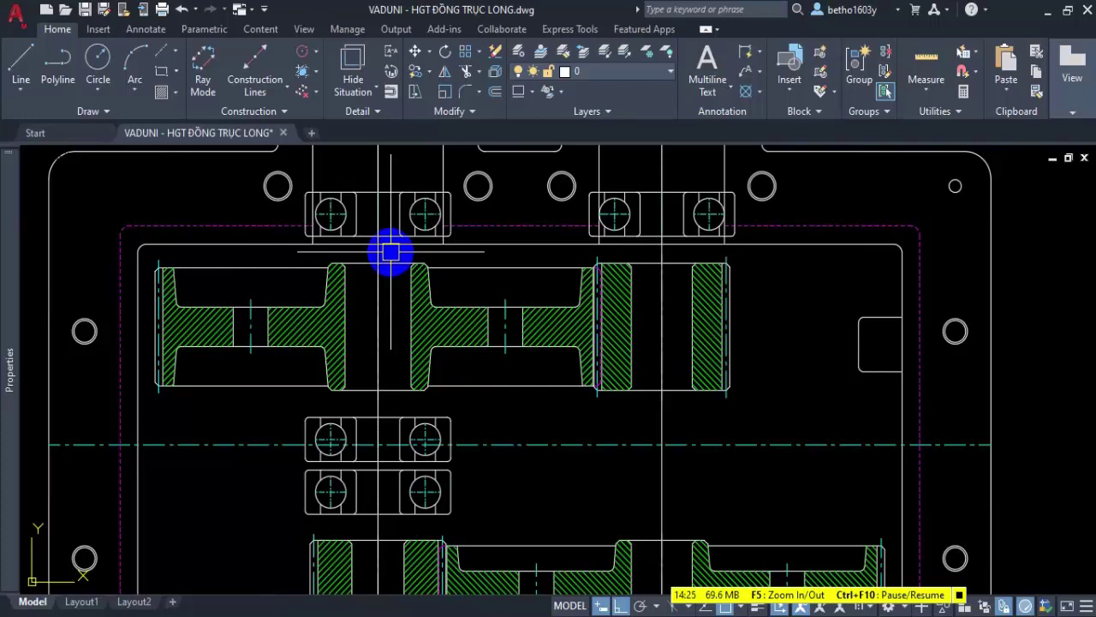
# Step: Pan toward the lower gear shaft and start a 200.5 linear dimension
pyautogui.moveTo(390, 252); pyautogui.dragTo(497, 151, button='middle')
pyautogui.write('dli')
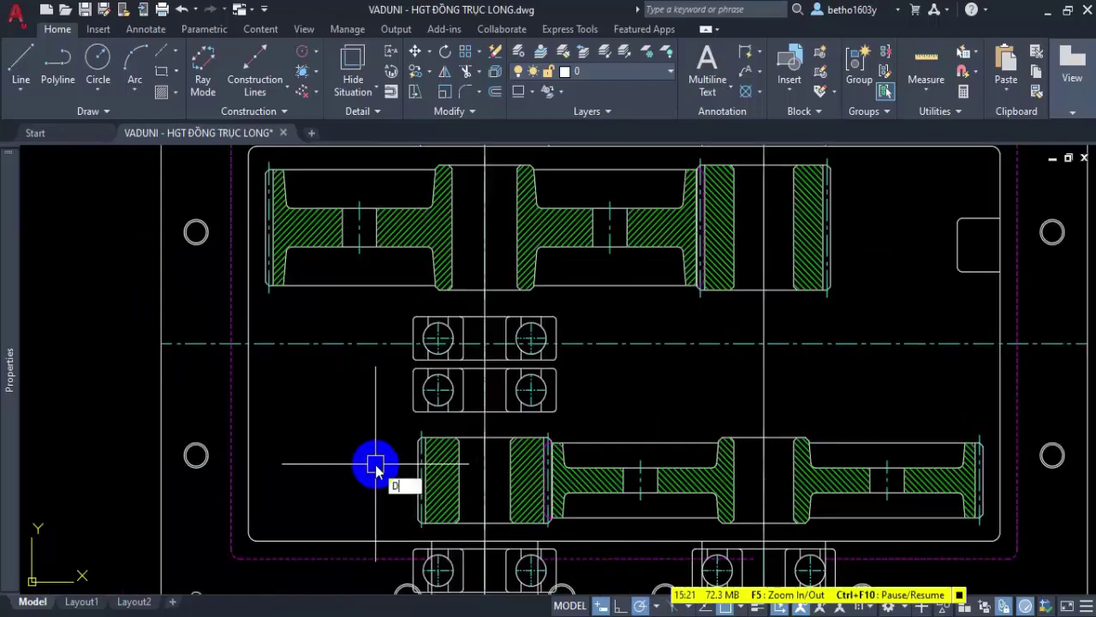
pyautogui.press('Return')
pyautogui.scroll(2, 475, 526)
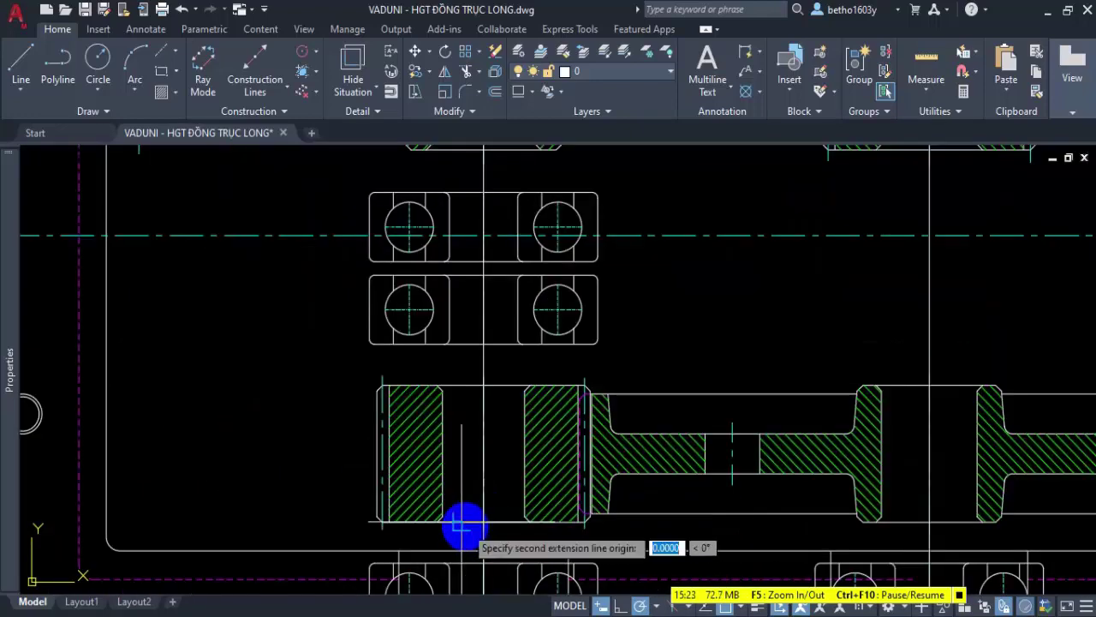
pyautogui.scroll(-2, 462, 524)
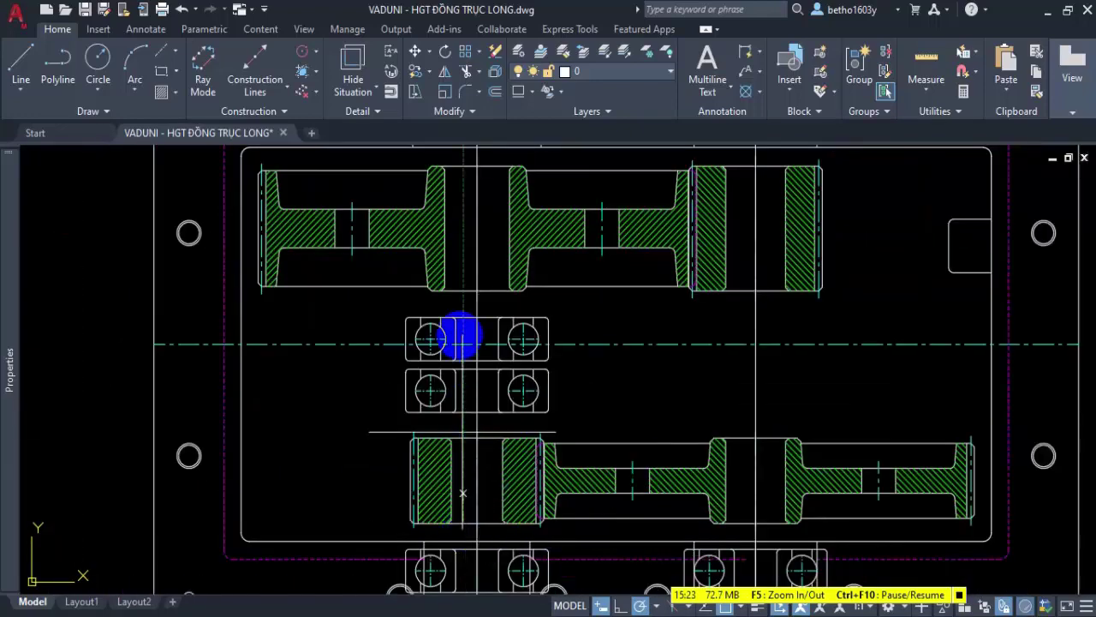
pyautogui.click(459, 168)
pyautogui.click(633, 576)
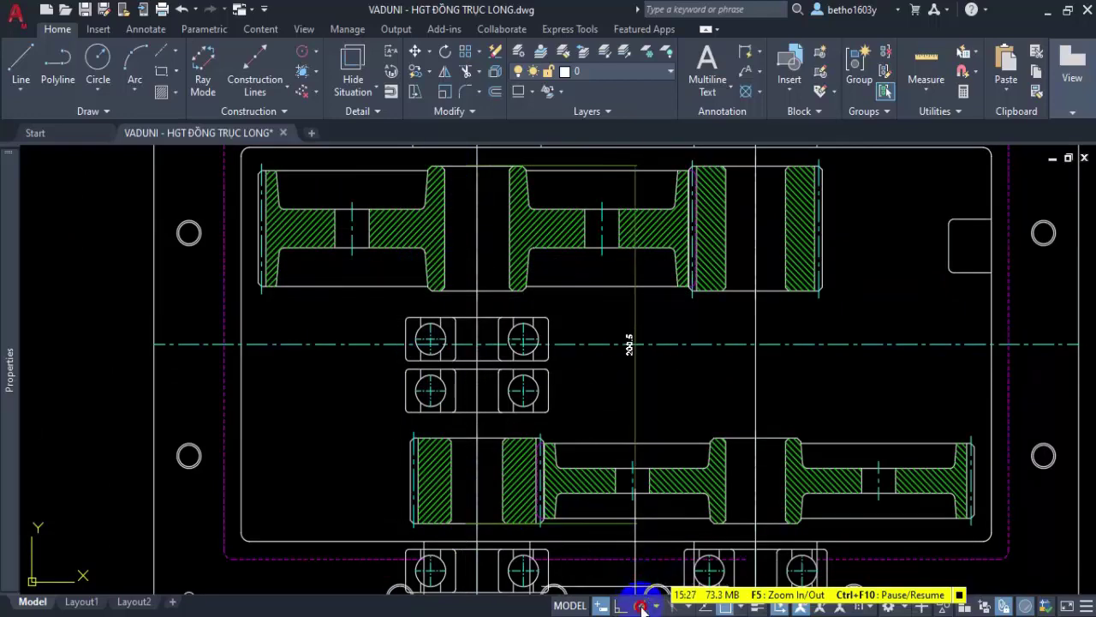
pyautogui.scroll(3, 355, 313)
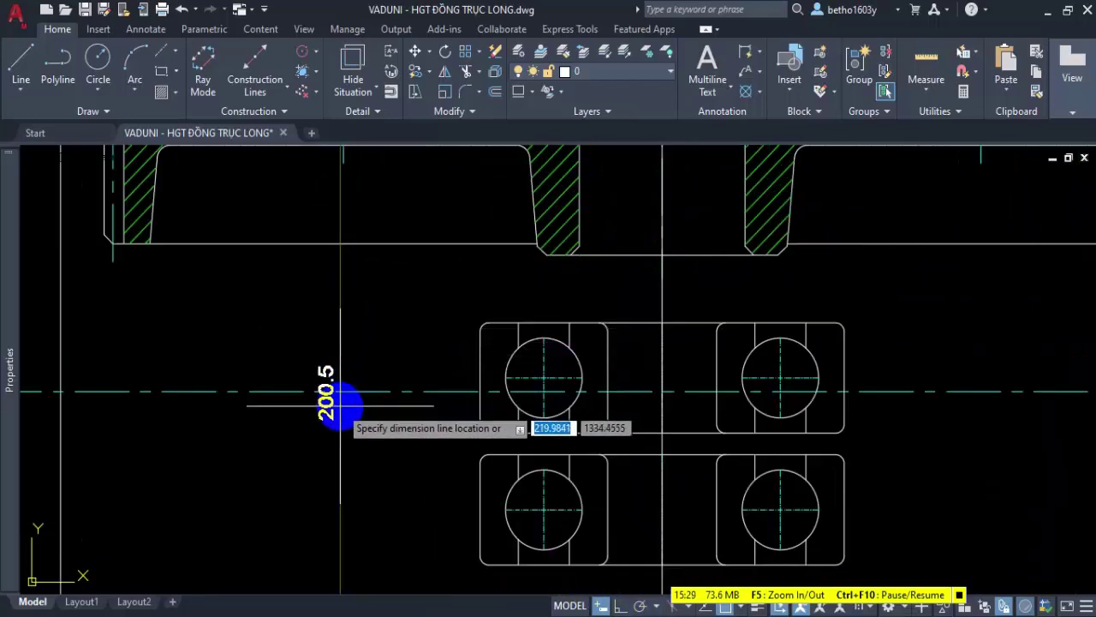
pyautogui.scroll(-1, 399, 321)
pyautogui.scroll(-1, 416, 293)
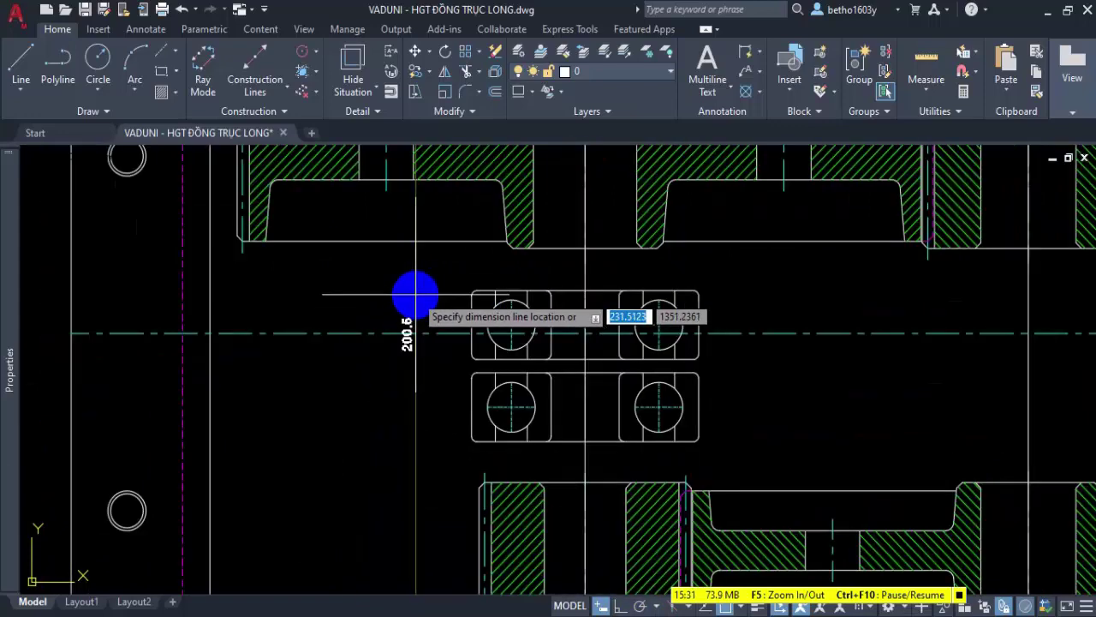
# Step: Cancel the unfinished 200.5 dimension and select the gearbox housing block
pyautogui.press('Escape')
pyautogui.scroll(-2, 391, 325)
pyautogui.click(251, 367)
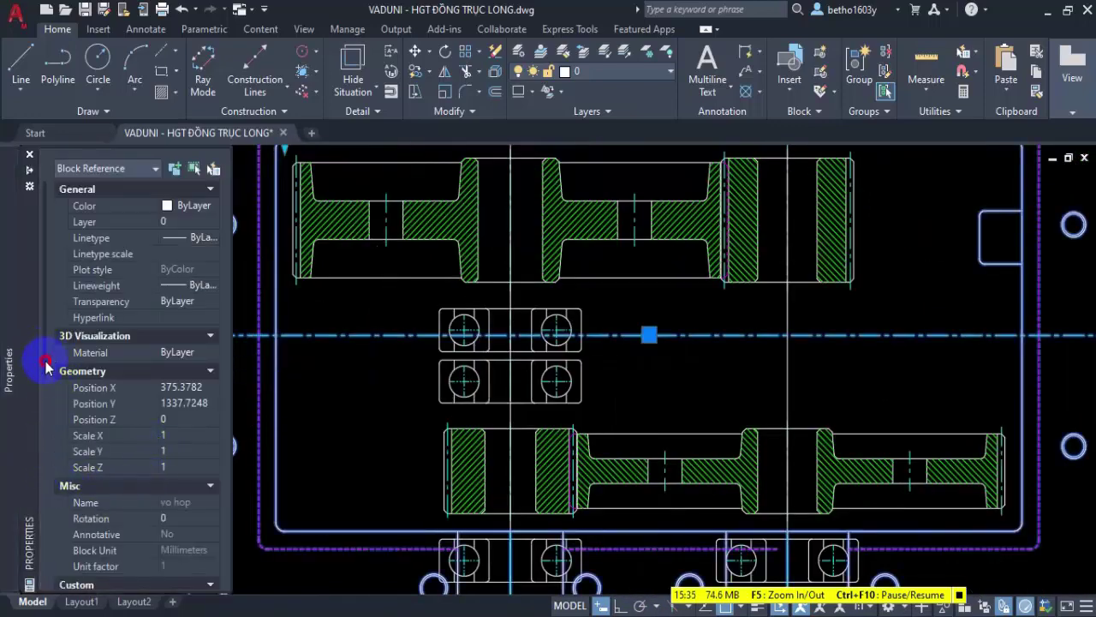
# Step: Set the housing block's Custom R parameter to 220.5 in Properties
pyautogui.moveTo(45, 366); pyautogui.dragTo(39, 540)
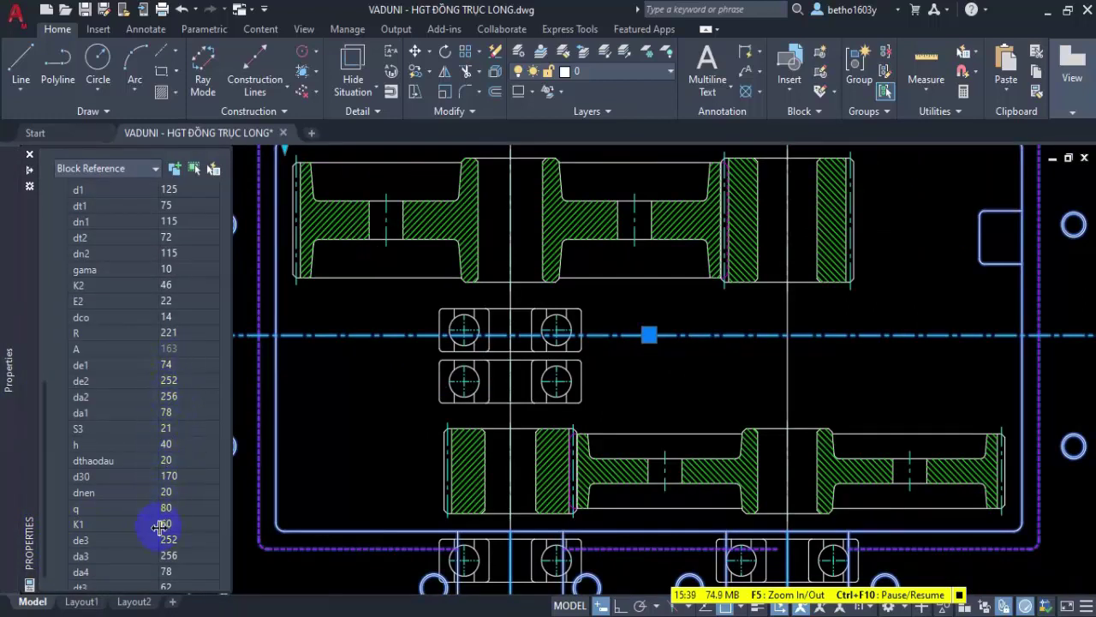
pyautogui.scroll(-1, 174, 509)
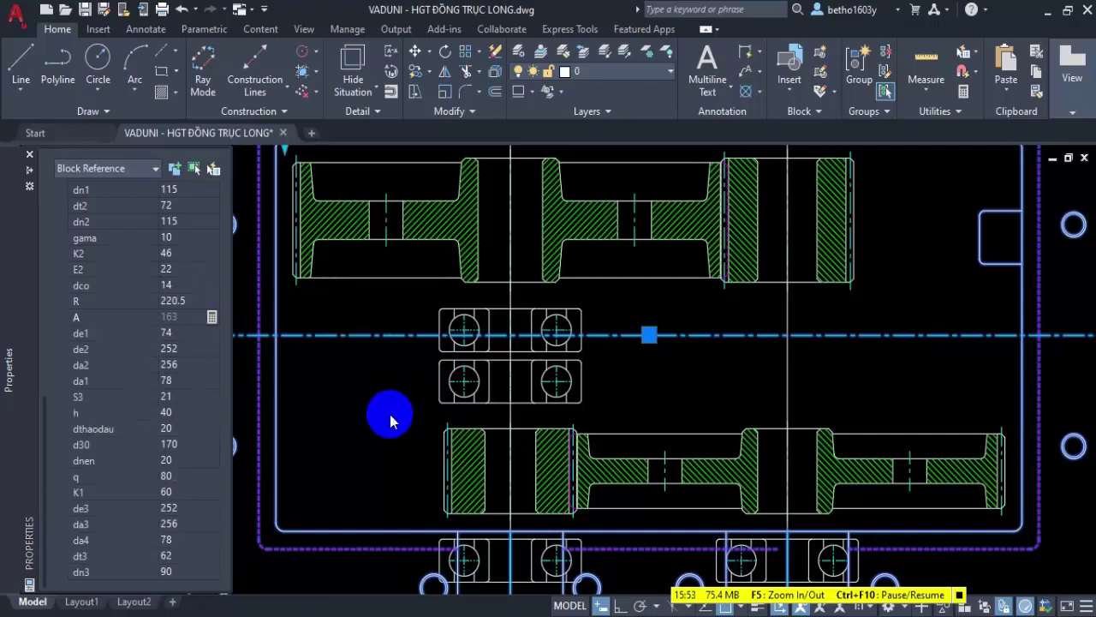
# Step: Reselect the housing block and move it 10 units downward from a point on its edge
pyautogui.press('Escape')
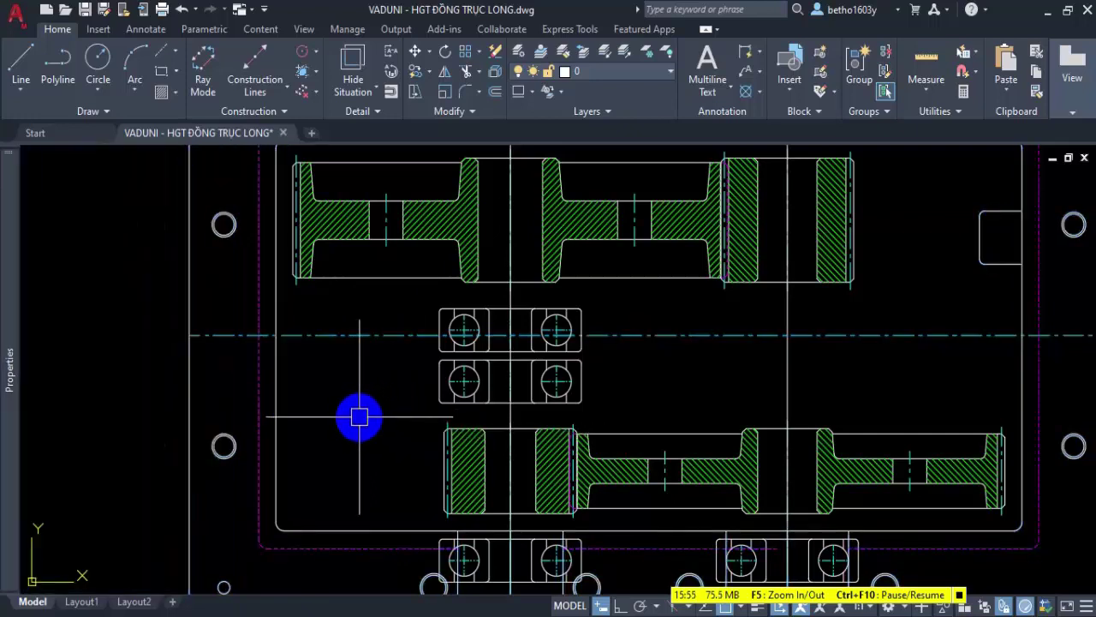
pyautogui.click(368, 531)
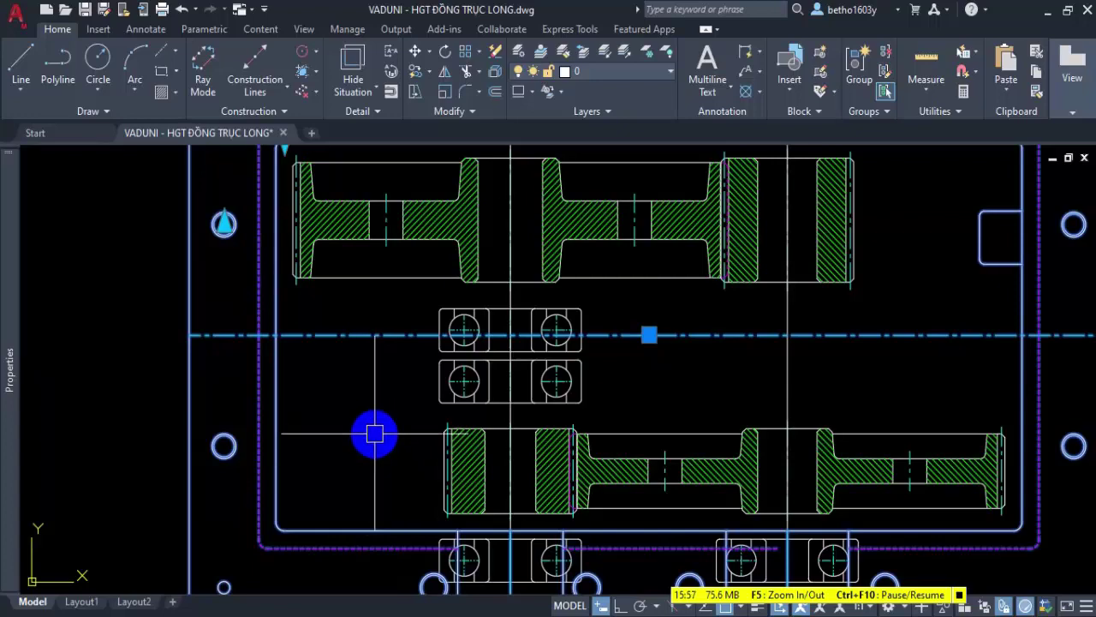
pyautogui.press('m')
pyautogui.press('Return')
pyautogui.scroll(5, 516, 541)
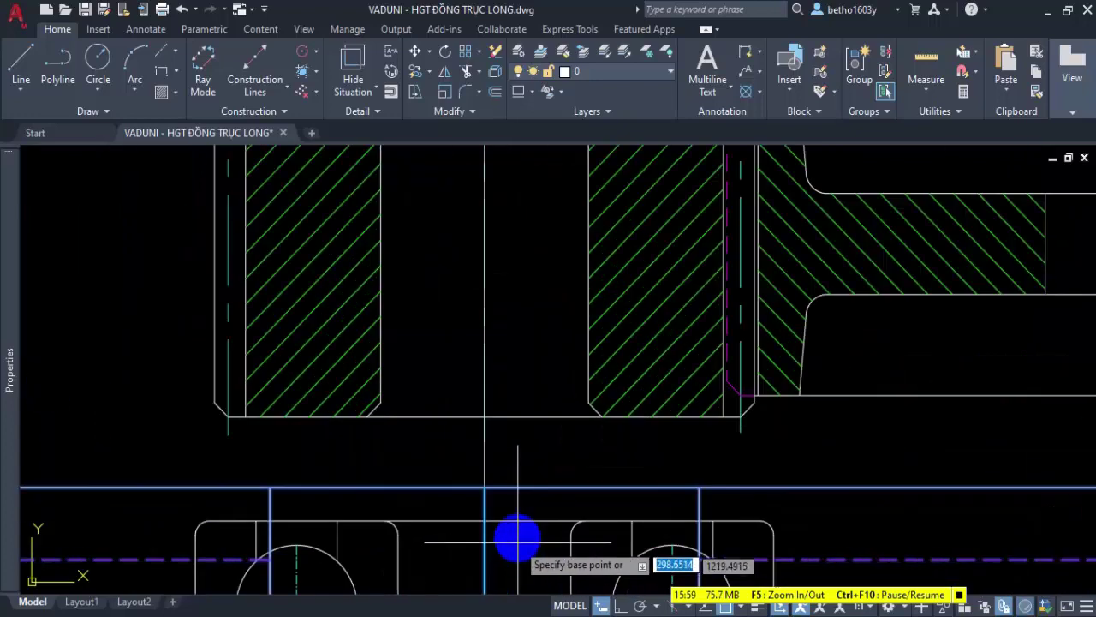
pyautogui.click(525, 482)
pyautogui.click(527, 417)
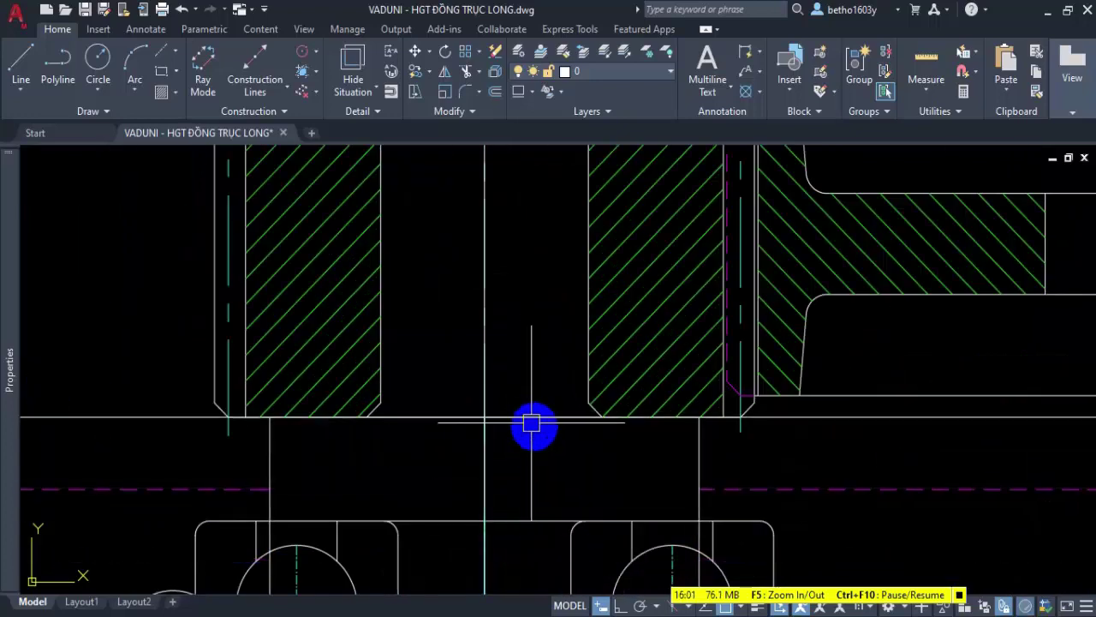
pyautogui.click(510, 462)
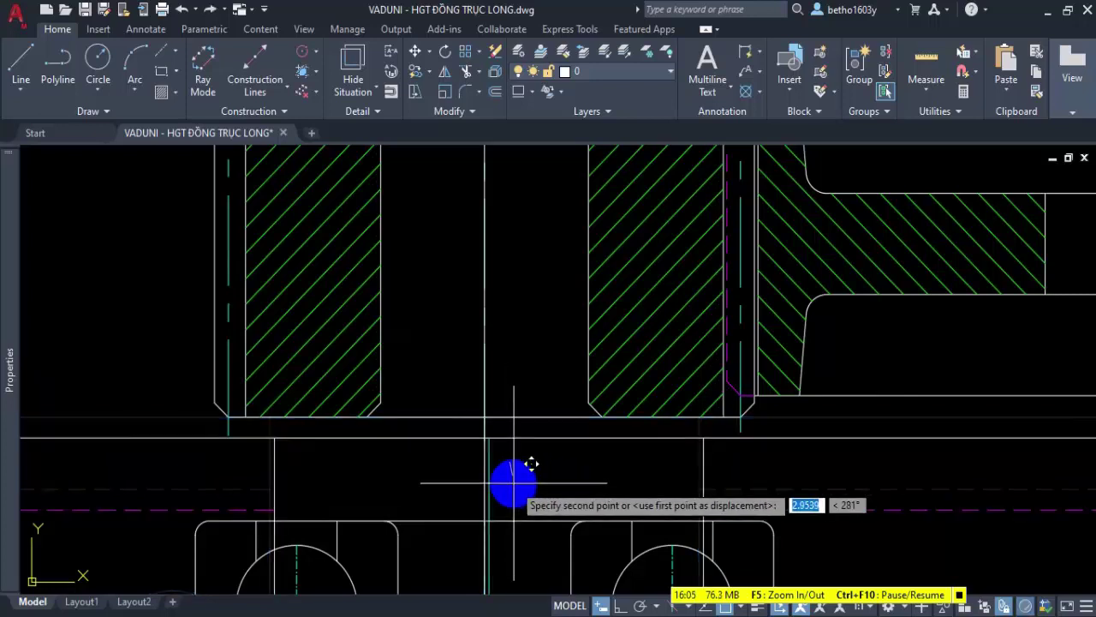
pyautogui.write('10')
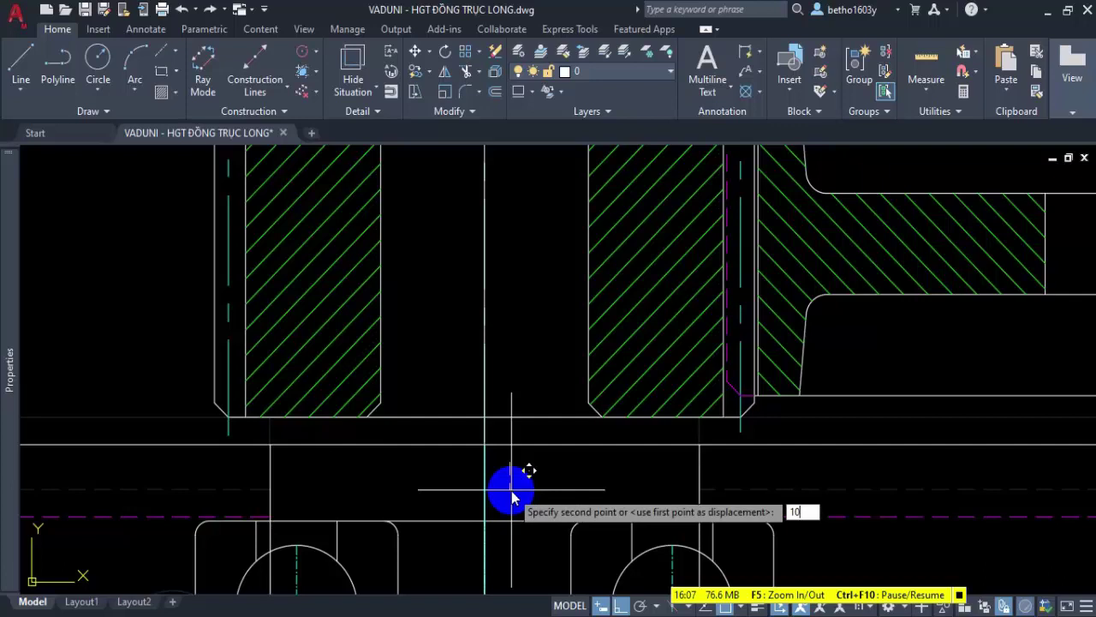
pyautogui.press('Return')
pyautogui.write('D')
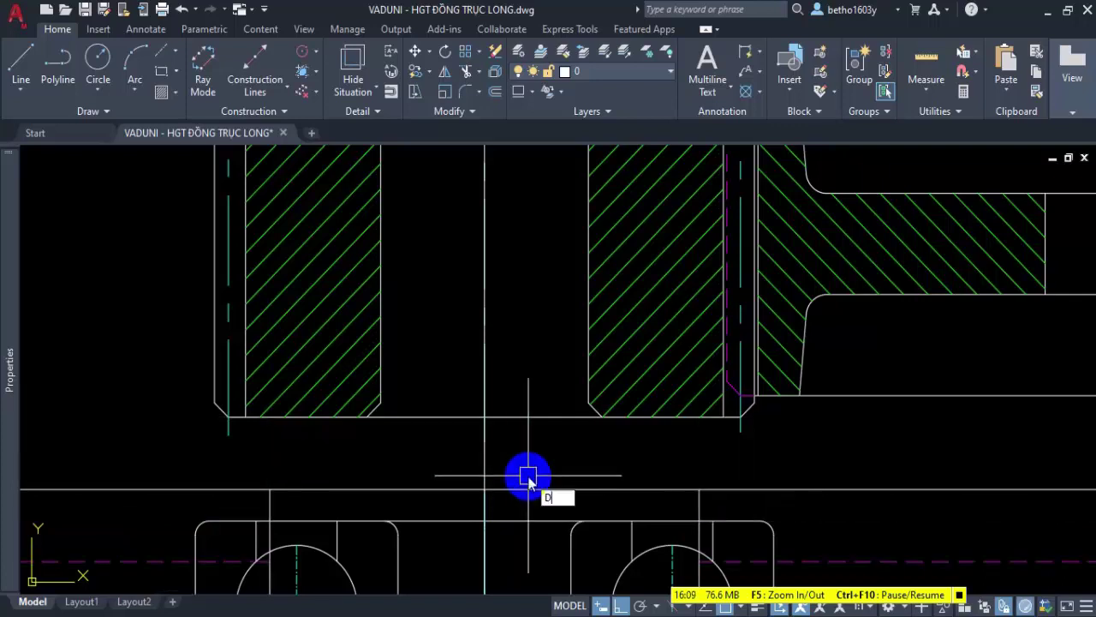
# Step: Dimension the 10 clearances at the gear's lower edge, the left gear end and below the bearings
pyautogui.write('LI')
pyautogui.press('Return')
pyautogui.click(528, 478)
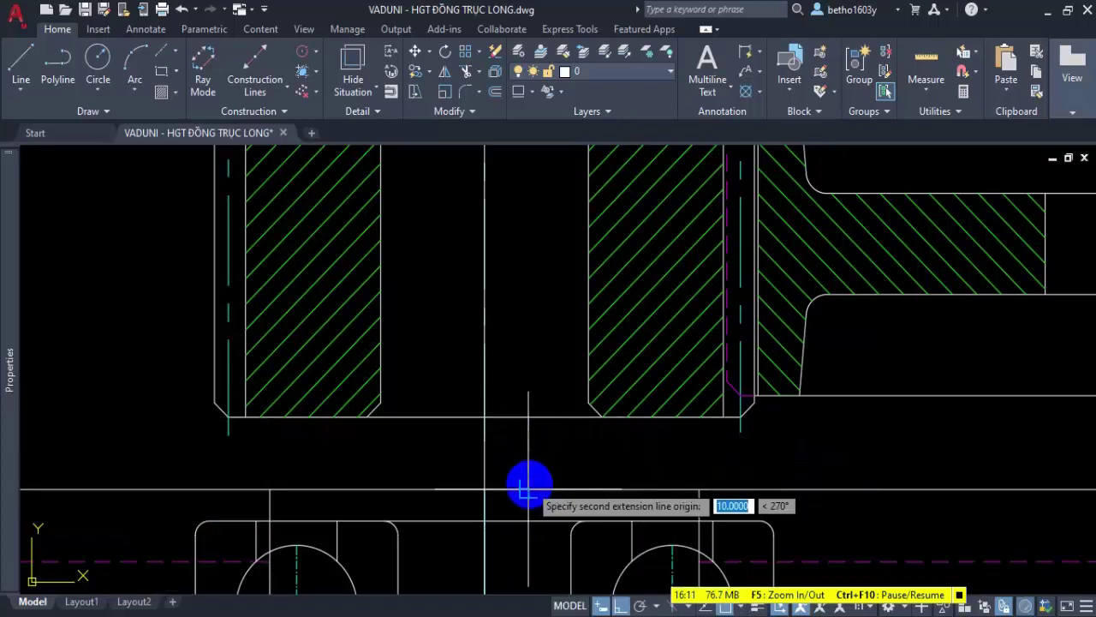
pyautogui.click(529, 487)
pyautogui.scroll(-3, 528, 486)
pyautogui.scroll(-2, 409, 318)
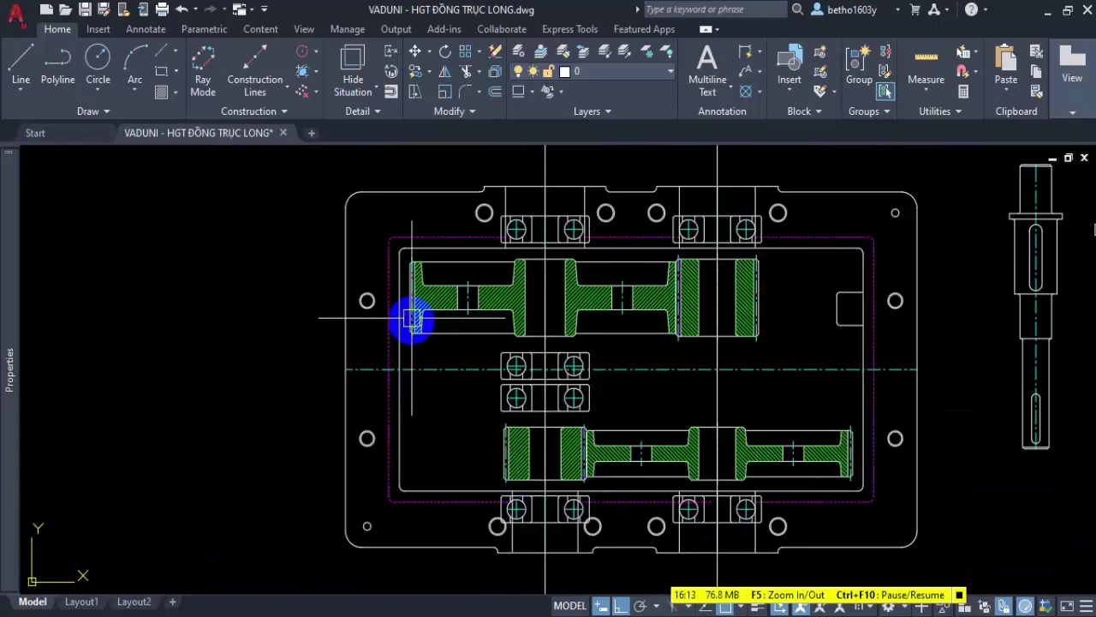
pyautogui.scroll(6, 415, 300)
pyautogui.scroll(-1, 415, 300)
pyautogui.click(371, 295)
pyautogui.scroll(2, 372, 300)
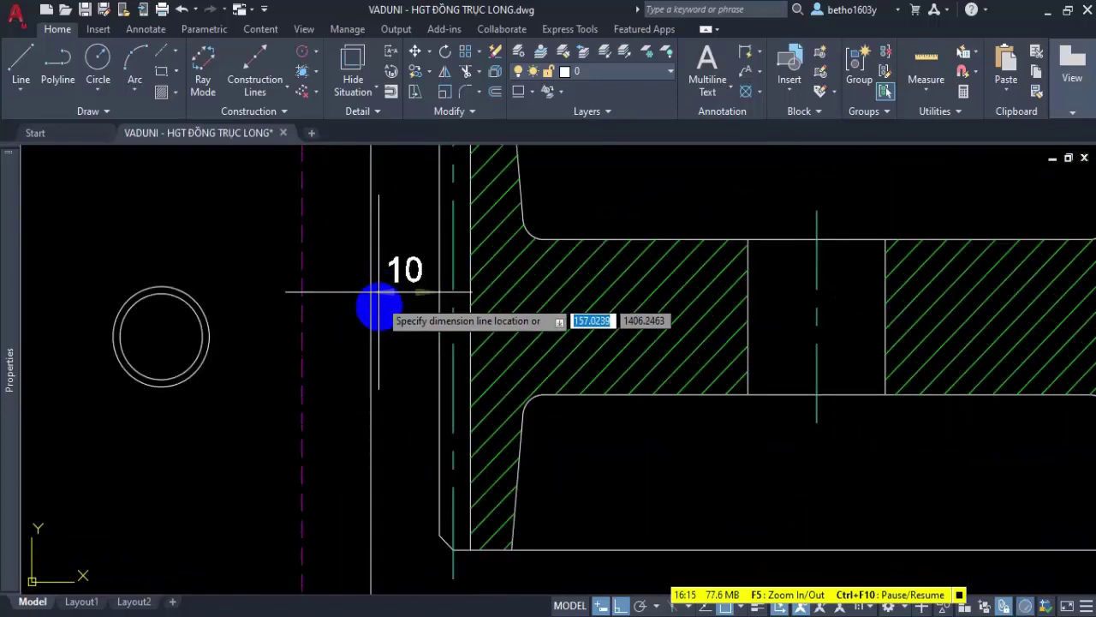
pyautogui.scroll(-4, 377, 415)
pyautogui.scroll(5, 381, 414)
pyautogui.click(543, 382)
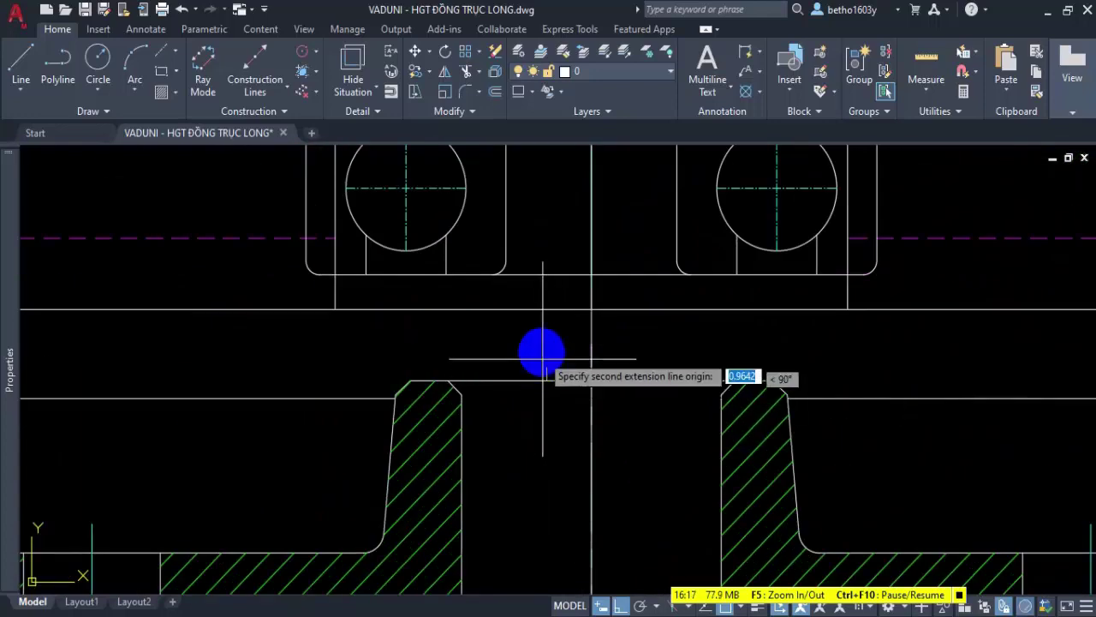
pyautogui.click(546, 308)
pyautogui.scroll(-3, 514, 333)
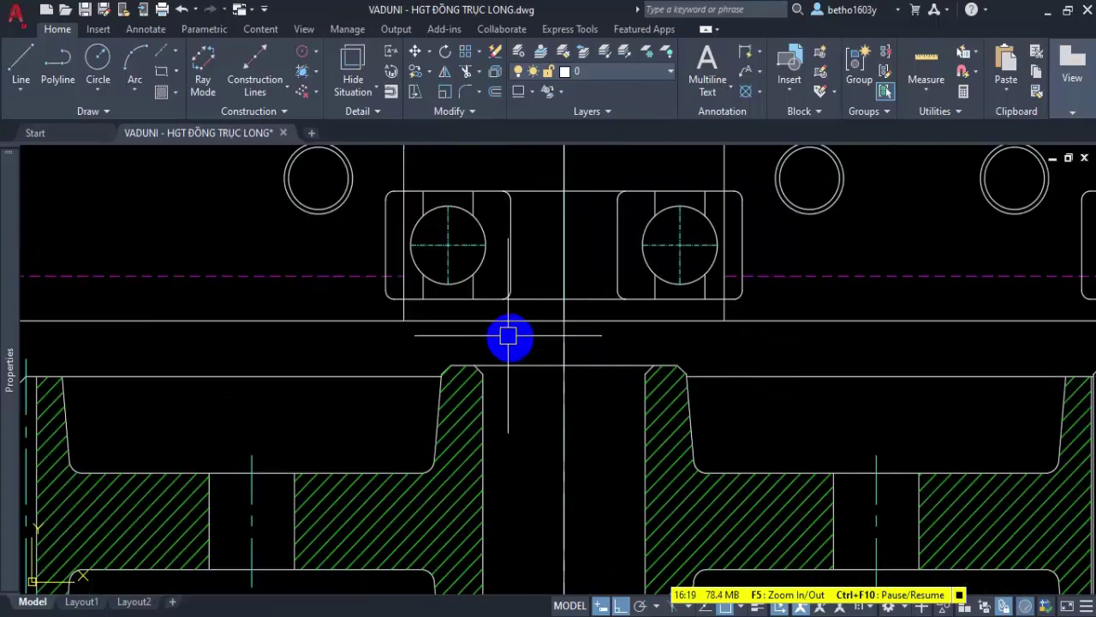
pyautogui.scroll(-2, 458, 300)
pyautogui.scroll(-4, 458, 304)
# Step: Window-select the shaft-and-bearing block in the front view and drag it to the empty area on the left
pyautogui.moveTo(543, 300); pyautogui.dragTo(544, 422, button='middle')
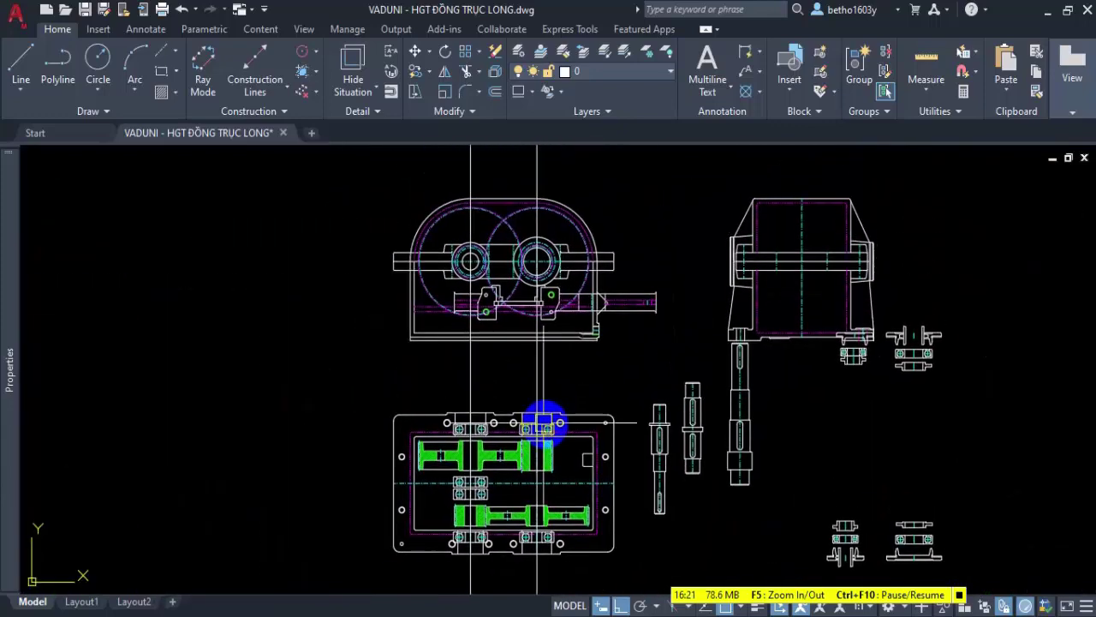
pyautogui.scroll(5, 473, 257)
pyautogui.scroll(-3, 411, 385)
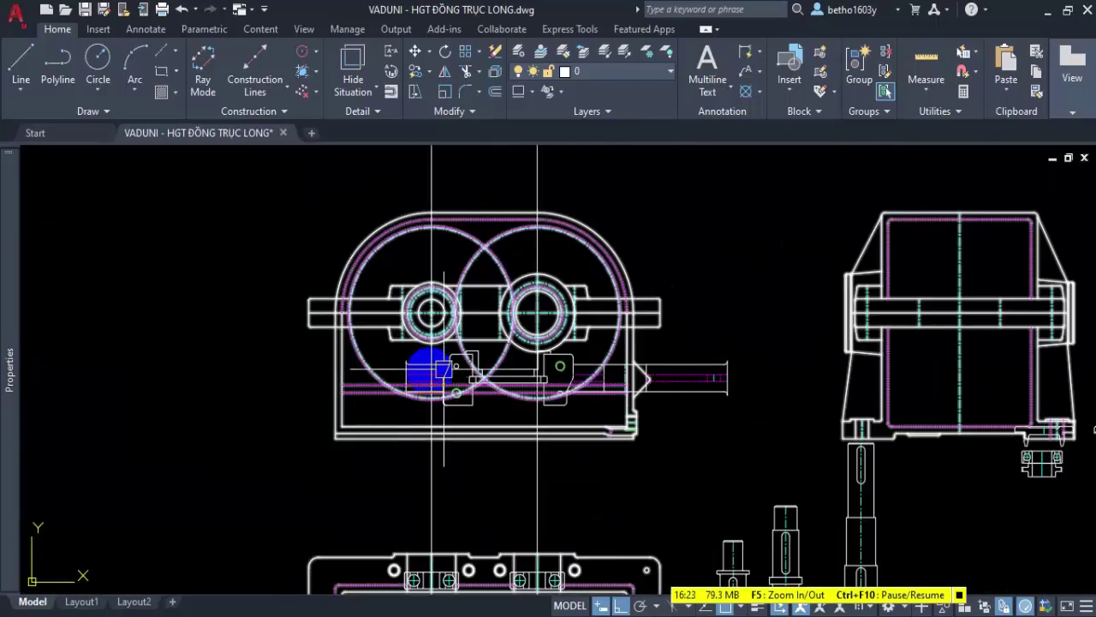
pyautogui.click(745, 370)
pyautogui.click(700, 437)
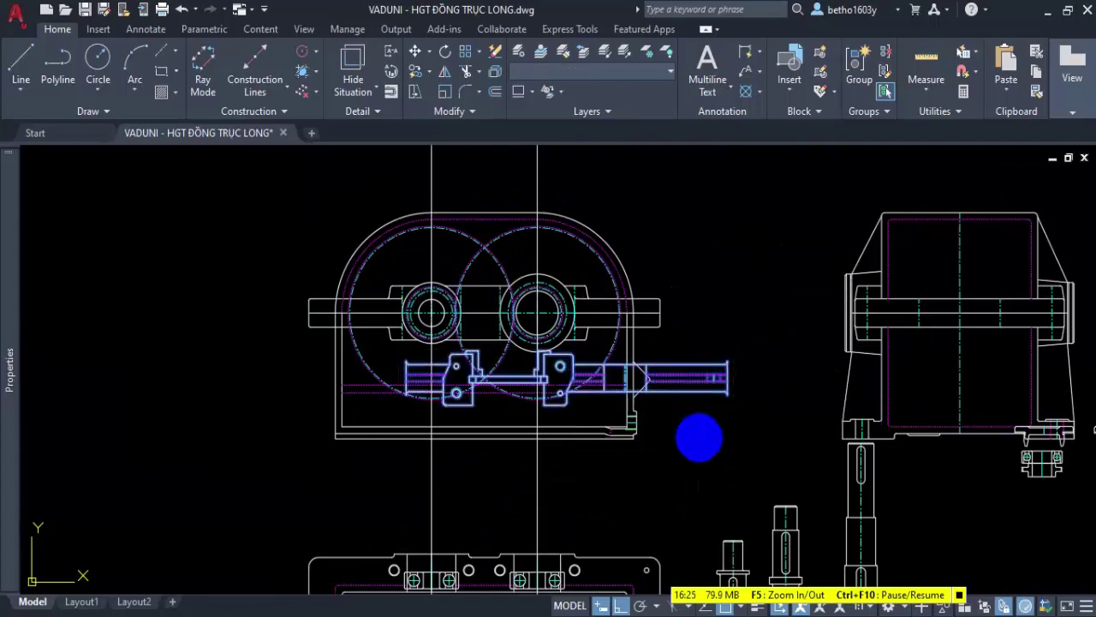
pyautogui.moveTo(700, 437); pyautogui.dragTo(217, 464)
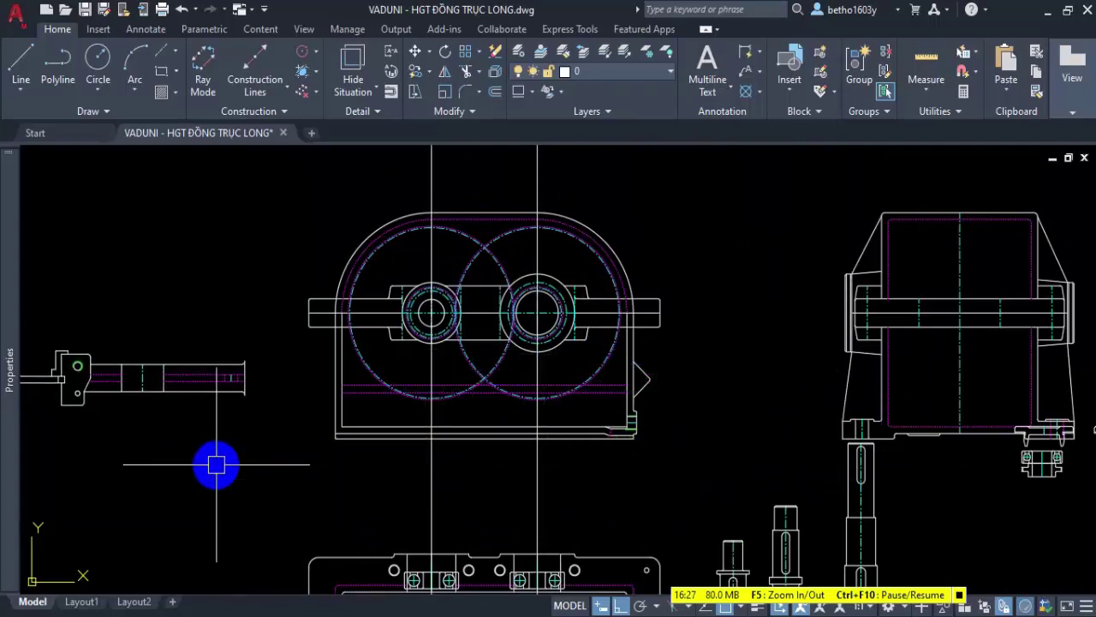
pyautogui.scroll(-3, 579, 329)
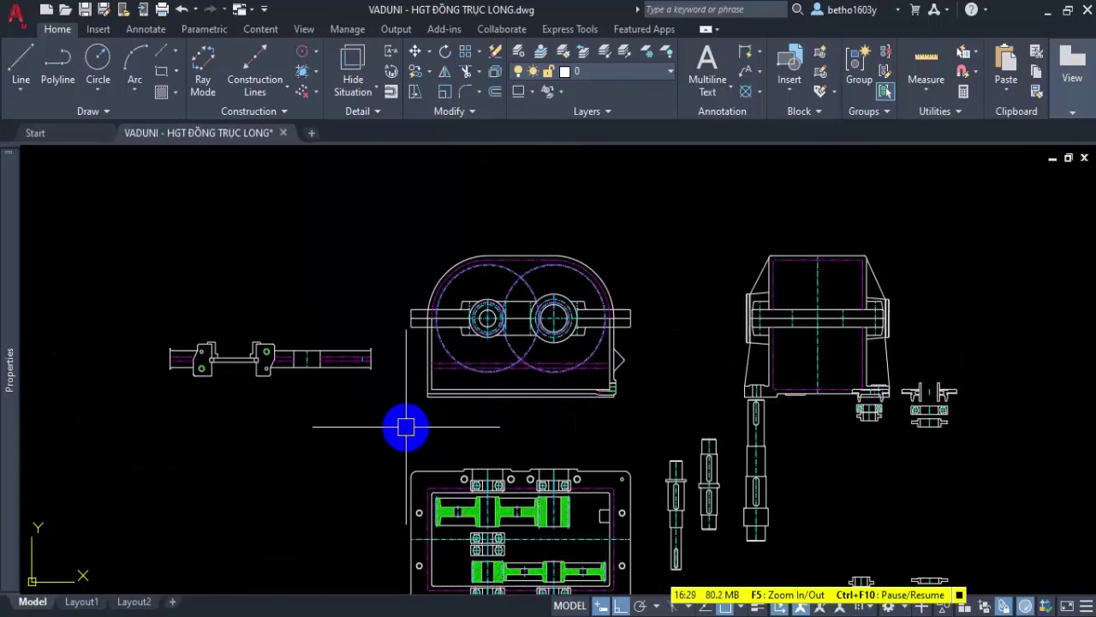
# Step: Pick the dimension's first point on the shaft in the plan view
pyautogui.scroll(3, 406, 434)
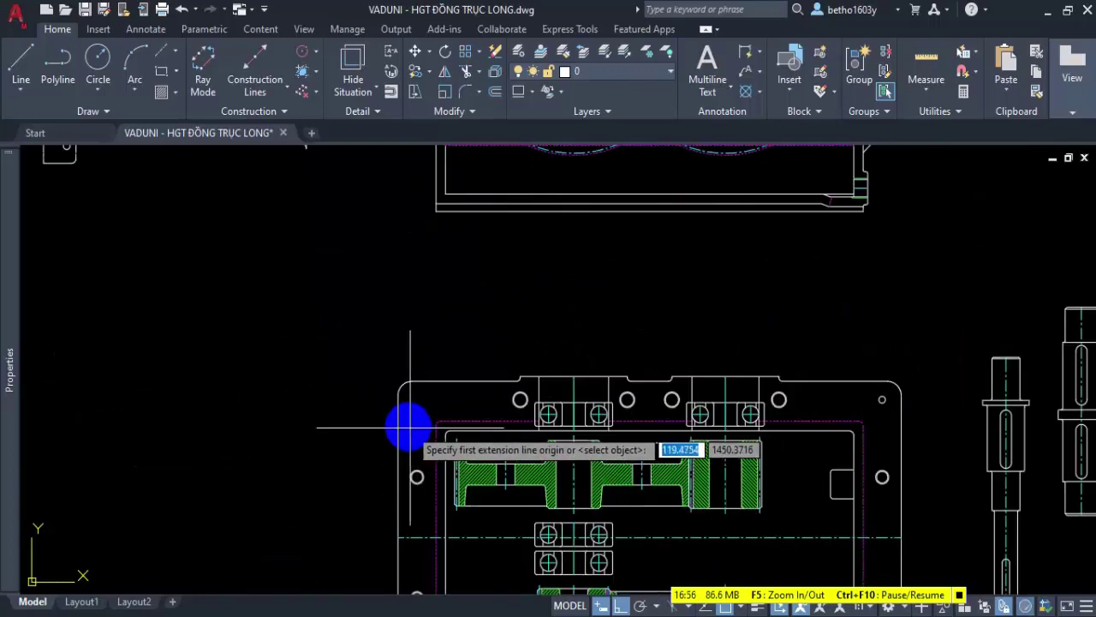
pyautogui.click(400, 426)
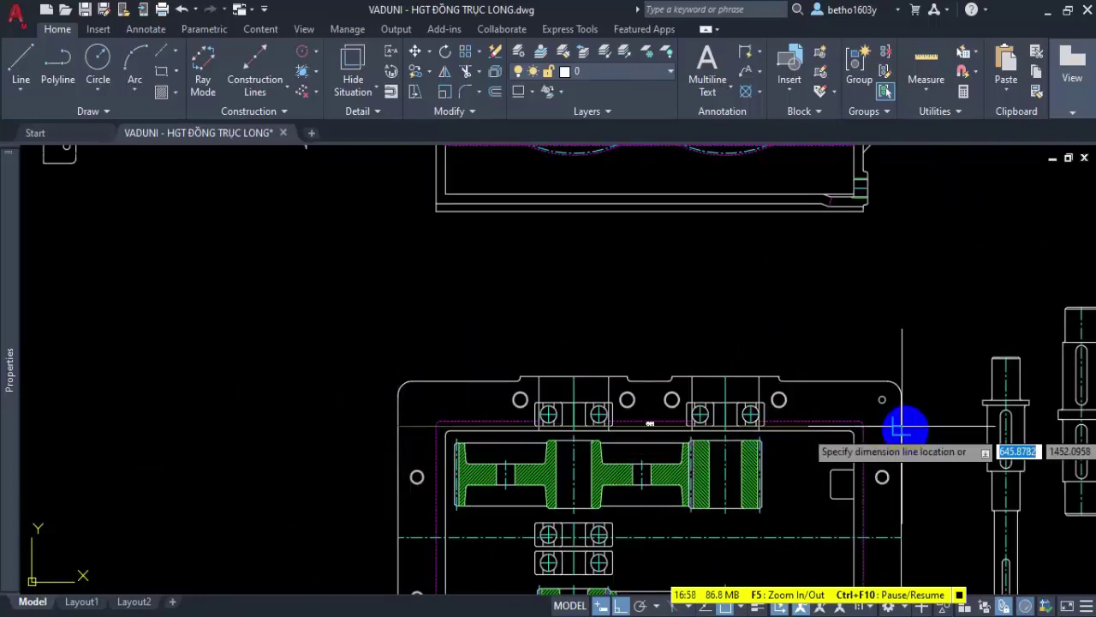
pyautogui.scroll(-1, 649, 355)
pyautogui.scroll(3, 648, 354)
pyautogui.scroll(-3, 478, 392)
pyautogui.scroll(-2, 423, 252)
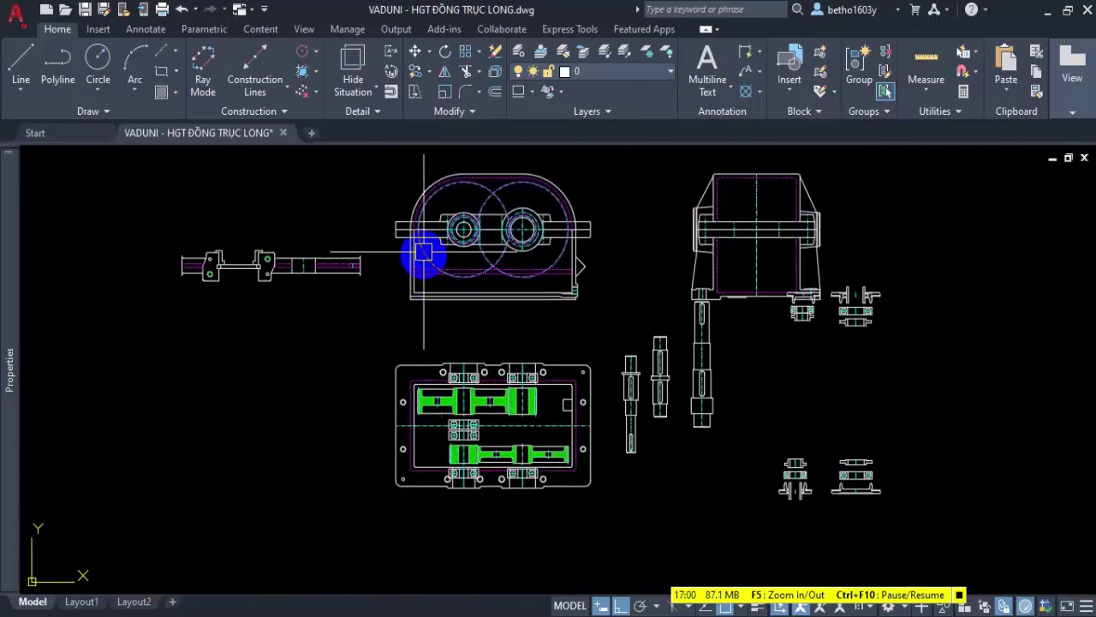
pyautogui.scroll(4, 423, 253)
pyautogui.scroll(3, 368, 245)
# Step: Dimension 322.5 from the gearbox housing corner and place the pending dimension
pyautogui.click(371, 263)
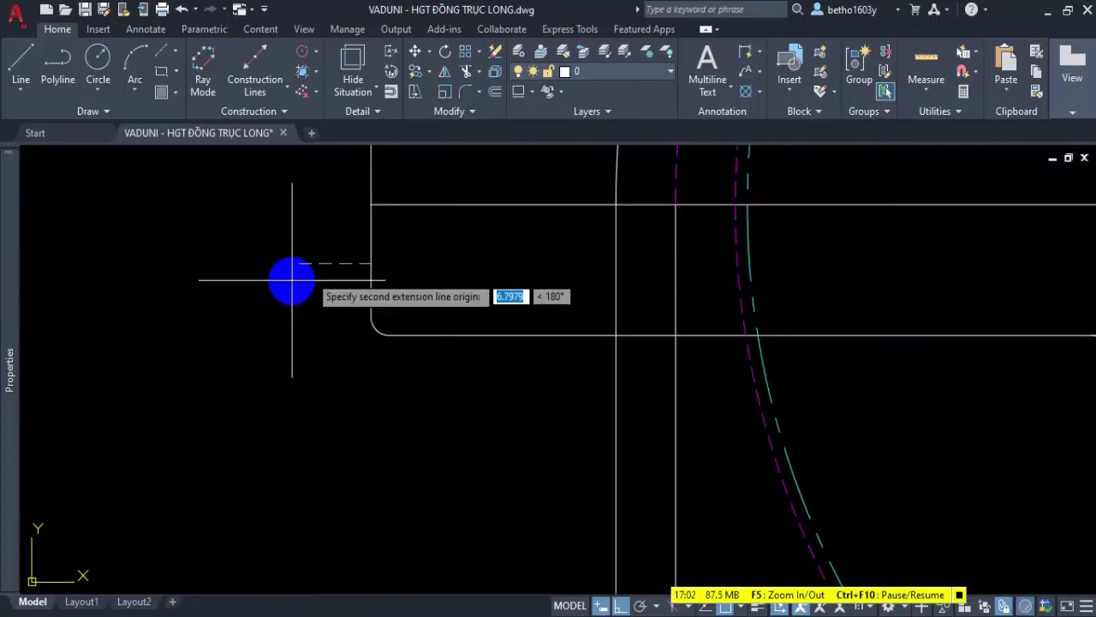
pyautogui.scroll(-3, 292, 279)
pyautogui.scroll(2, 734, 289)
pyautogui.scroll(2, 834, 293)
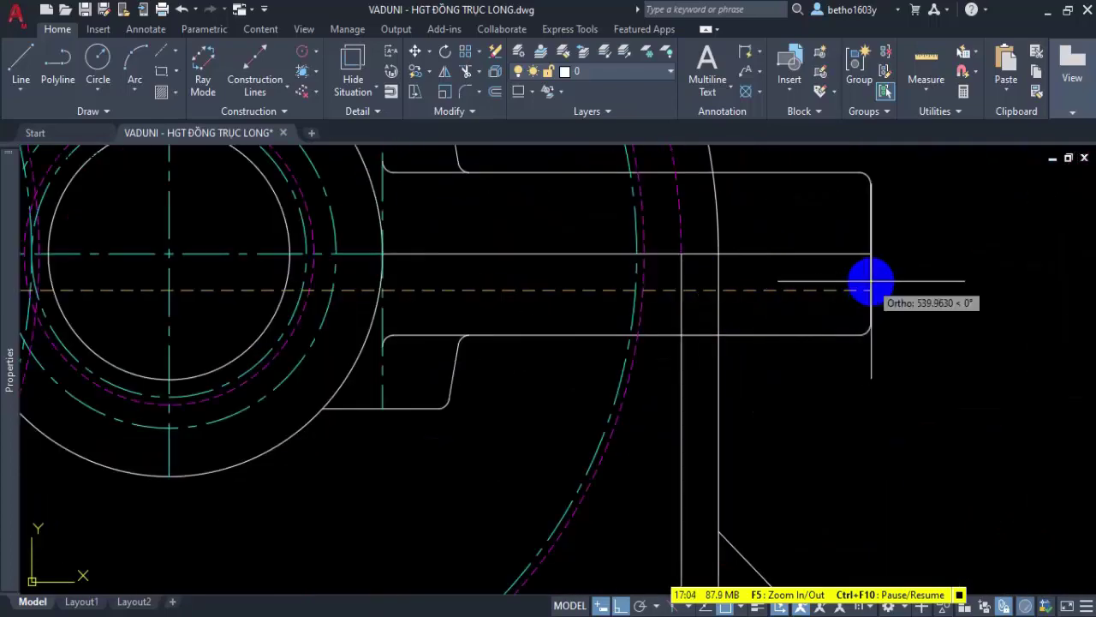
pyautogui.scroll(-4, 870, 293)
pyautogui.scroll(3, 729, 337)
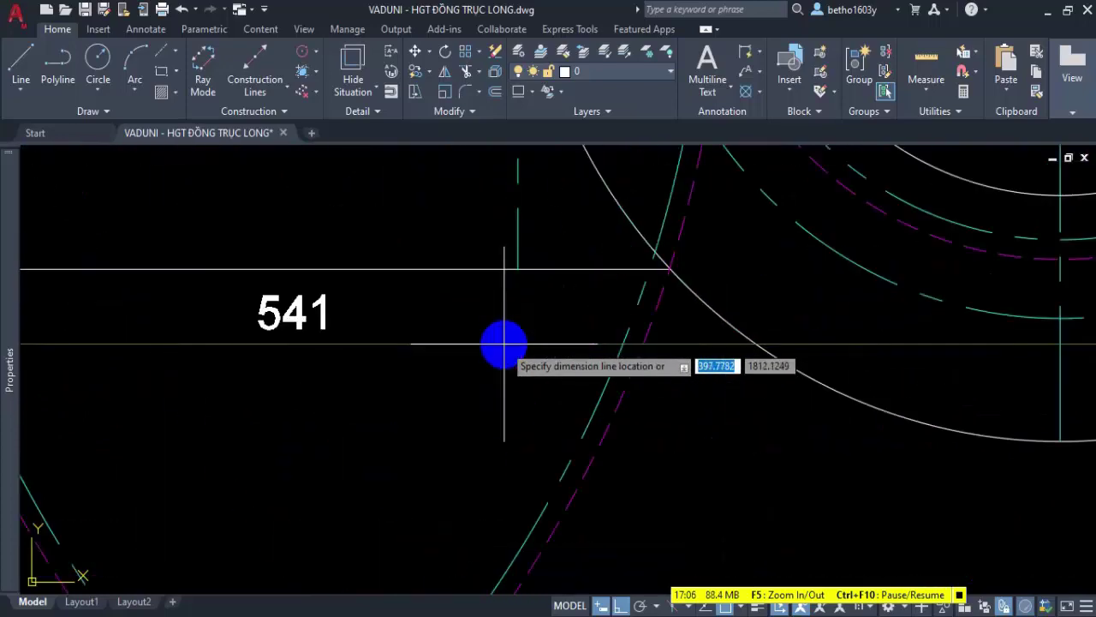
pyautogui.scroll(-2, 504, 348)
pyautogui.scroll(-3, 337, 360)
pyautogui.scroll(1, 453, 269)
pyautogui.scroll(3, 580, 249)
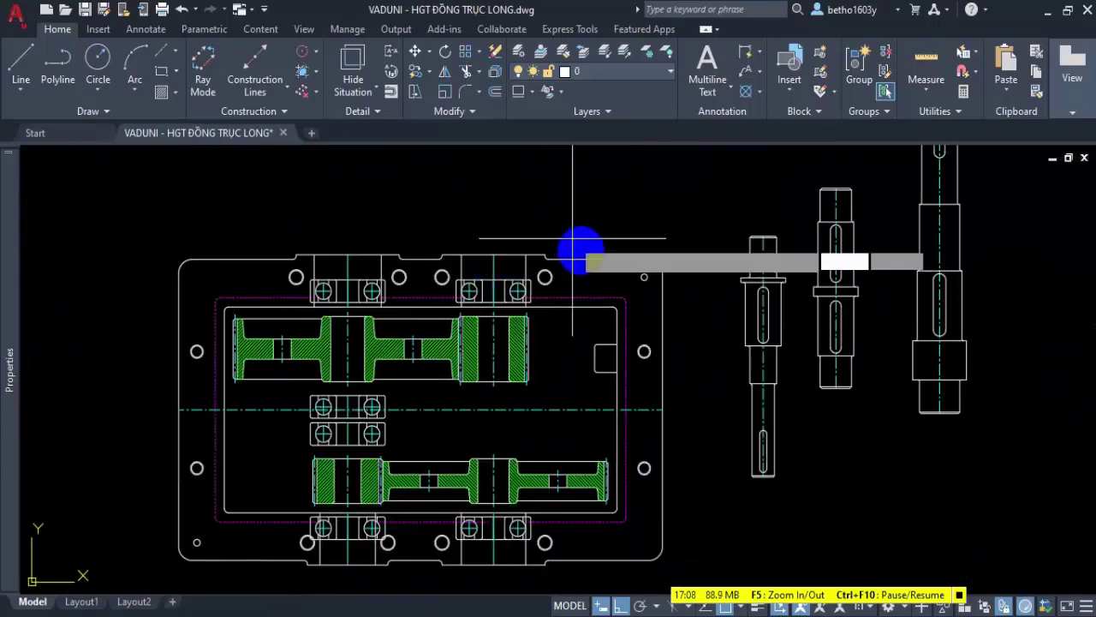
pyautogui.scroll(-2, 594, 364)
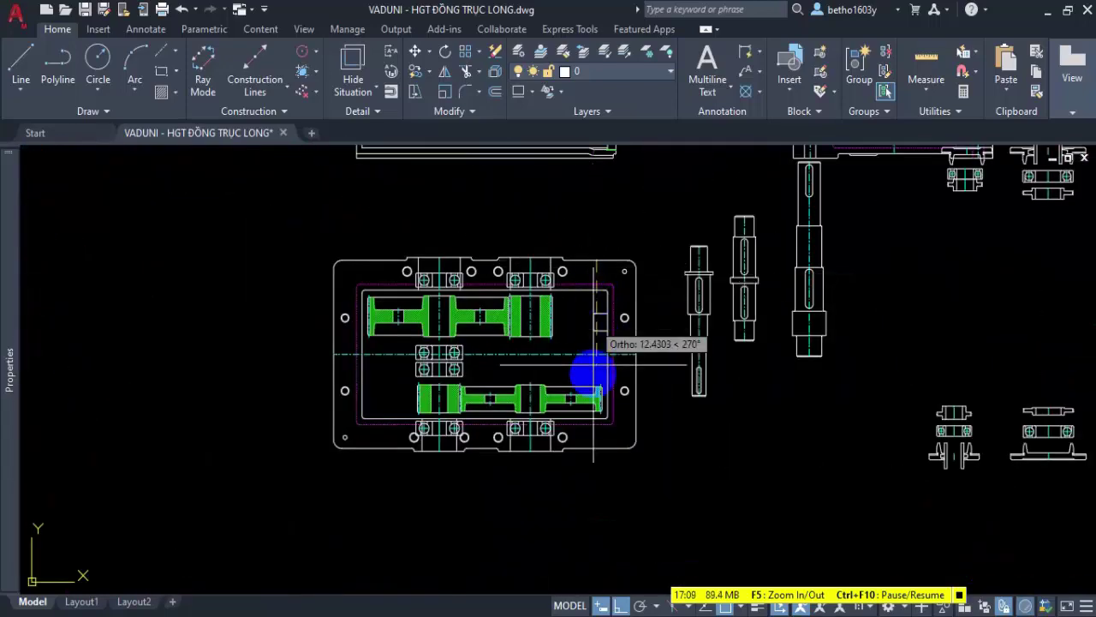
pyautogui.click(596, 448)
pyautogui.scroll(3, 642, 346)
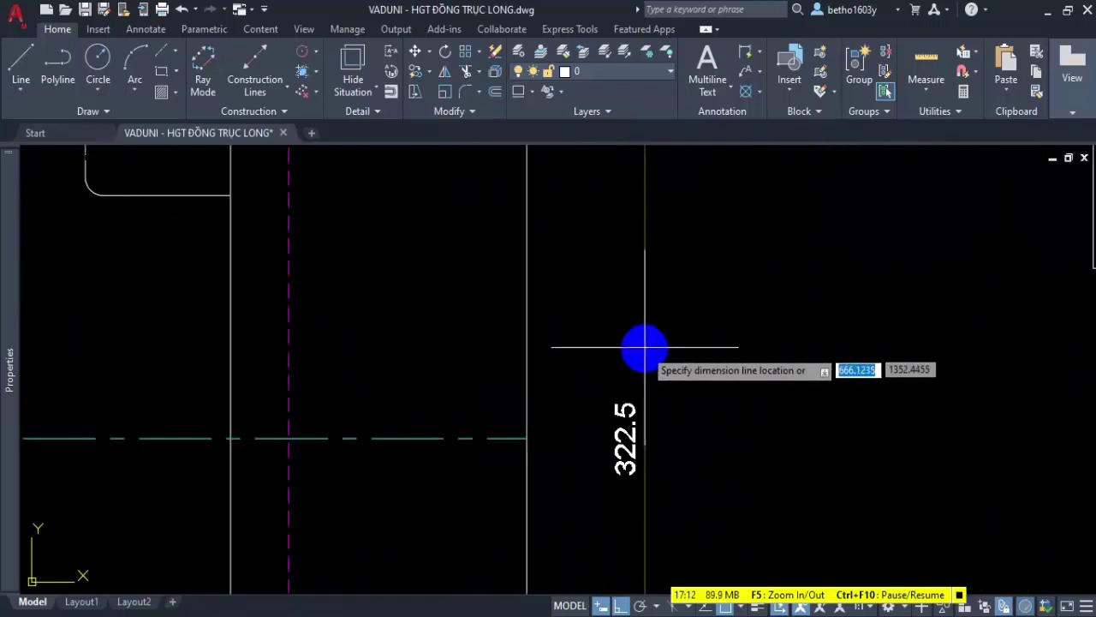
pyautogui.scroll(-5, 639, 354)
pyautogui.scroll(-2, 590, 411)
pyautogui.click(600, 380)
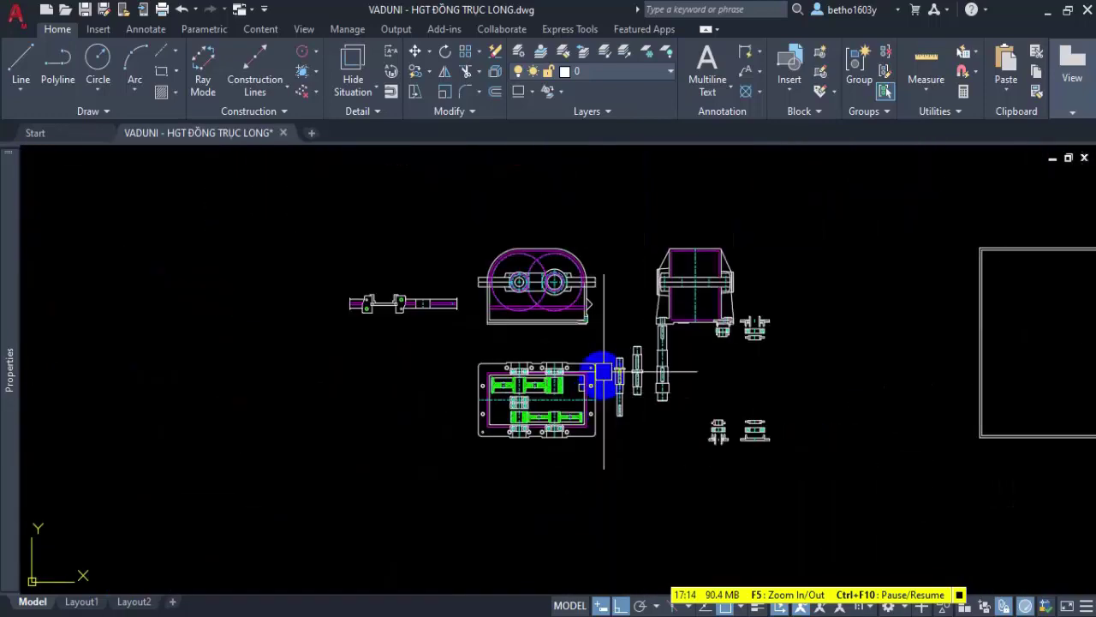
pyautogui.scroll(5, 686, 281)
pyautogui.scroll(5, 602, 253)
# Step: Add a linear dimension of 334.5 across the shaft span
pyautogui.press('Return')
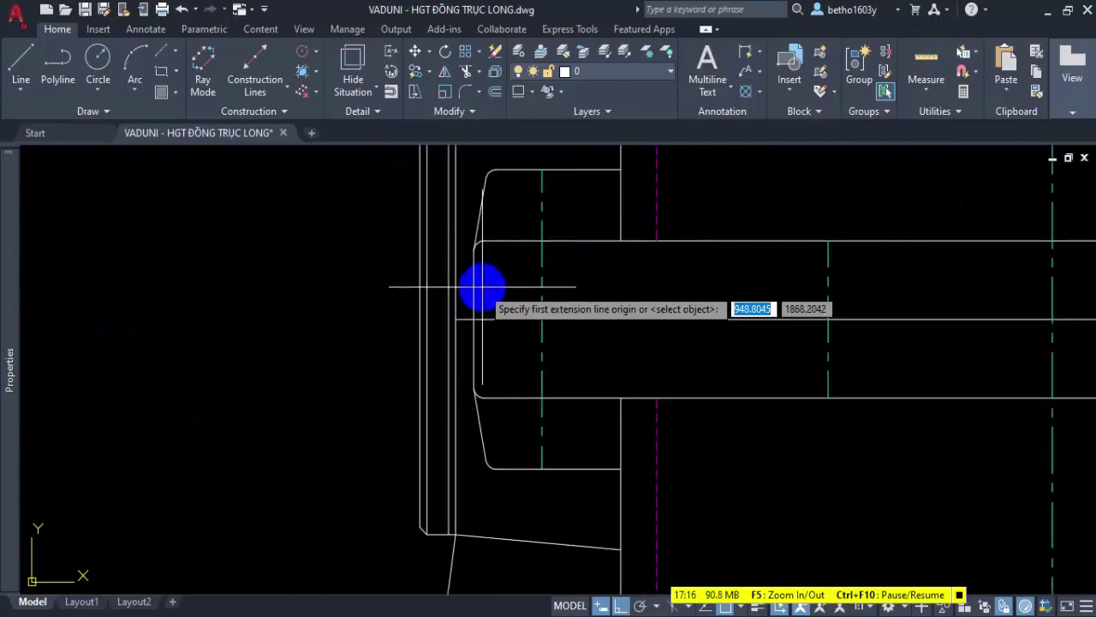
pyautogui.scroll(-5, 476, 288)
pyautogui.scroll(3, 680, 289)
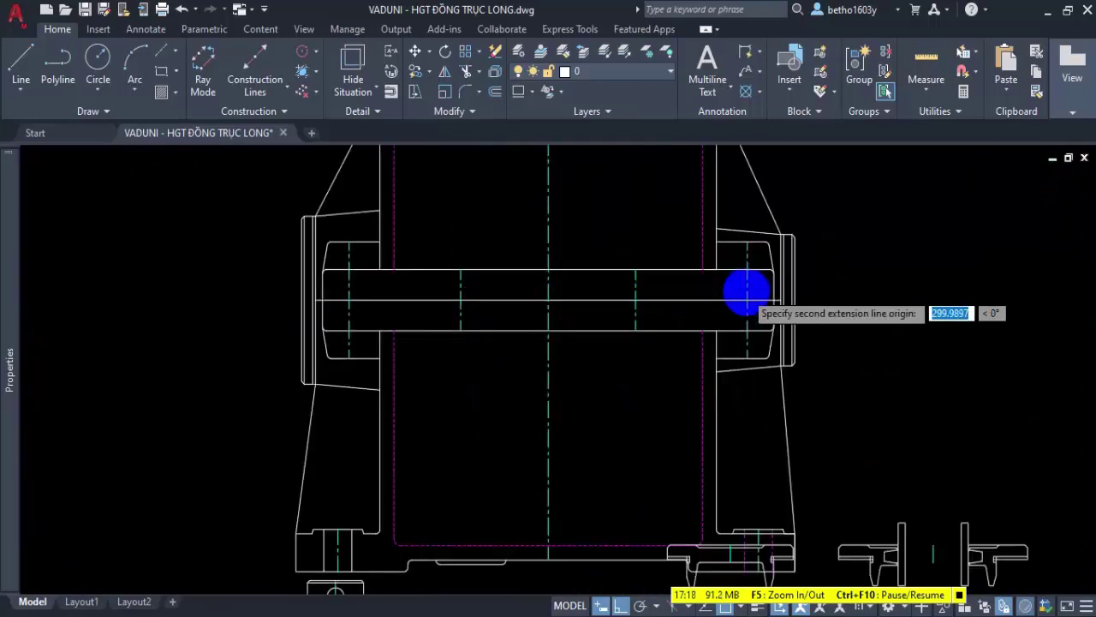
pyautogui.scroll(2, 746, 289)
pyautogui.scroll(-2, 809, 282)
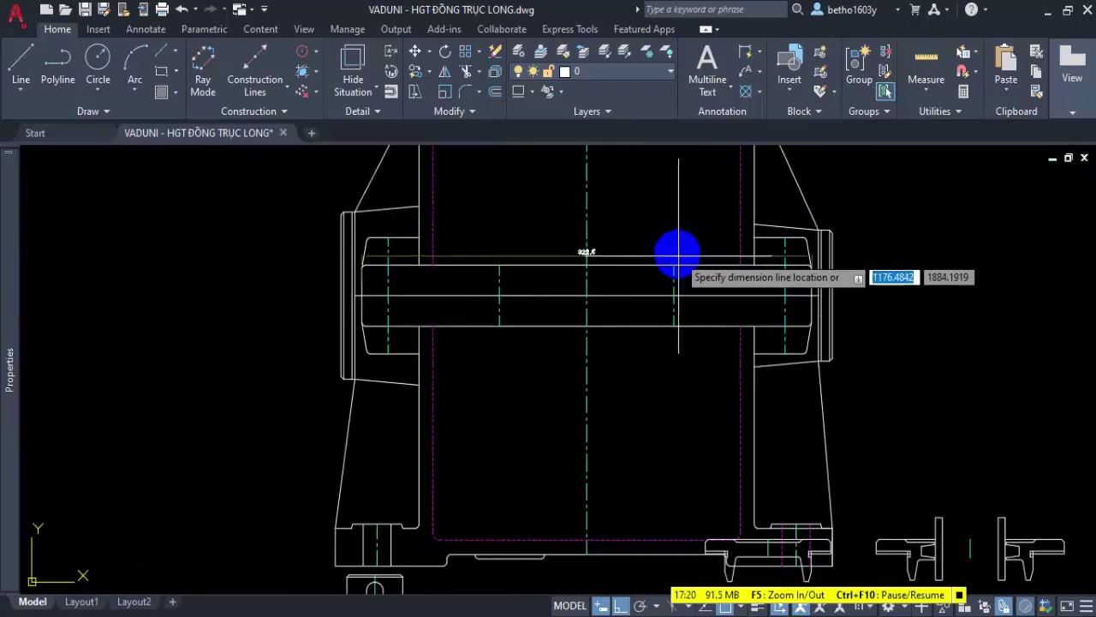
pyautogui.scroll(-3, 673, 250)
pyautogui.scroll(2, 465, 323)
pyautogui.scroll(3, 536, 284)
pyautogui.scroll(1, 514, 295)
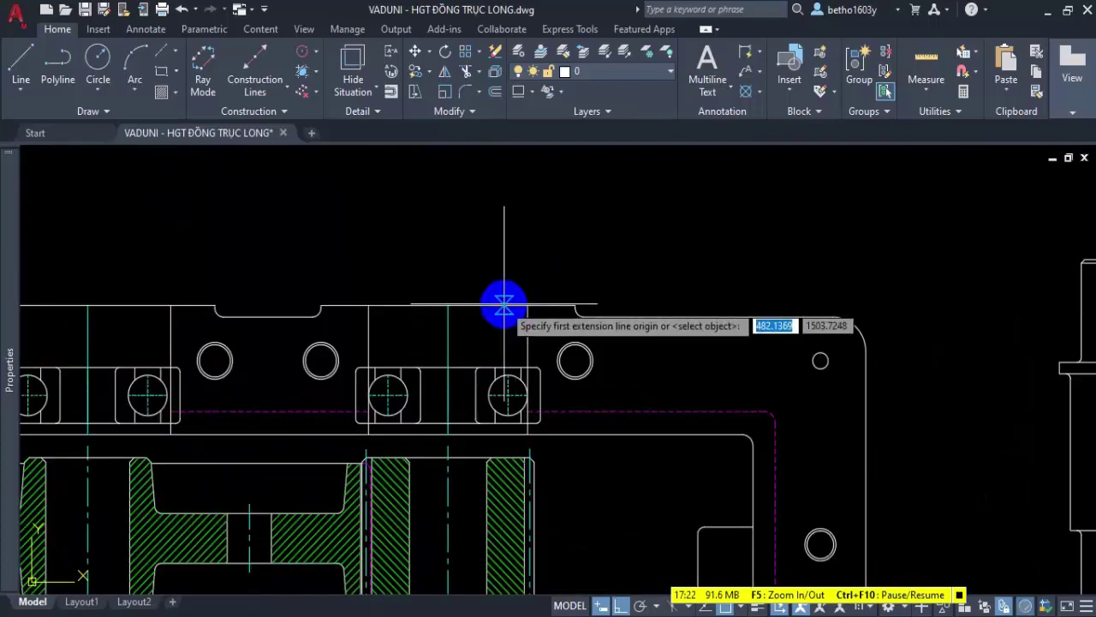
pyautogui.click(502, 306)
pyautogui.scroll(-3, 502, 342)
pyautogui.scroll(5, 514, 419)
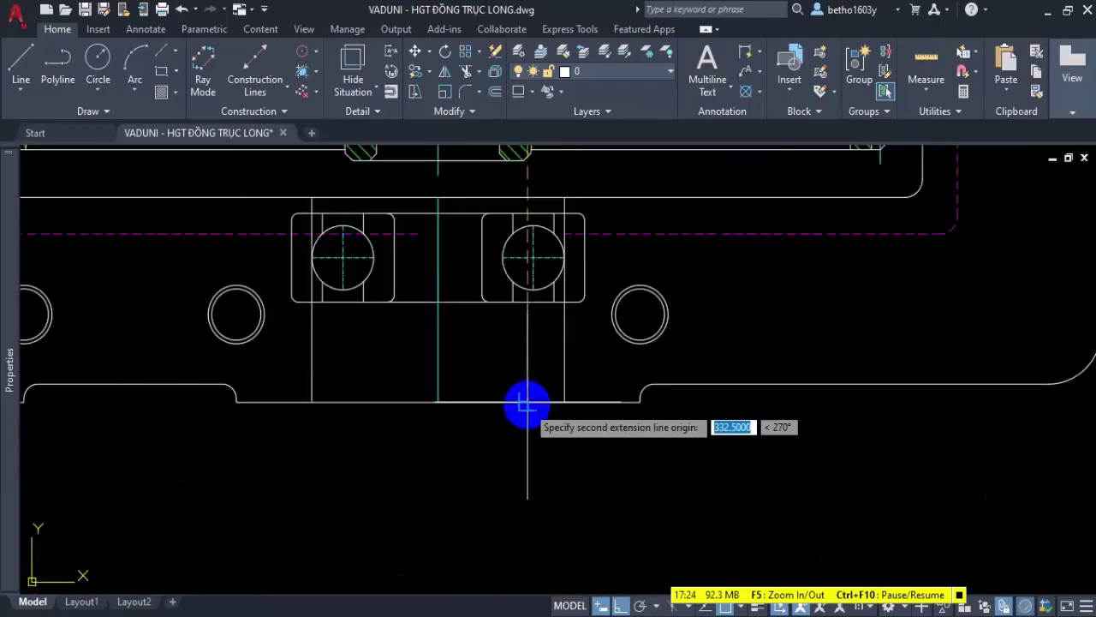
pyautogui.scroll(-3, 540, 394)
pyautogui.scroll(5, 705, 245)
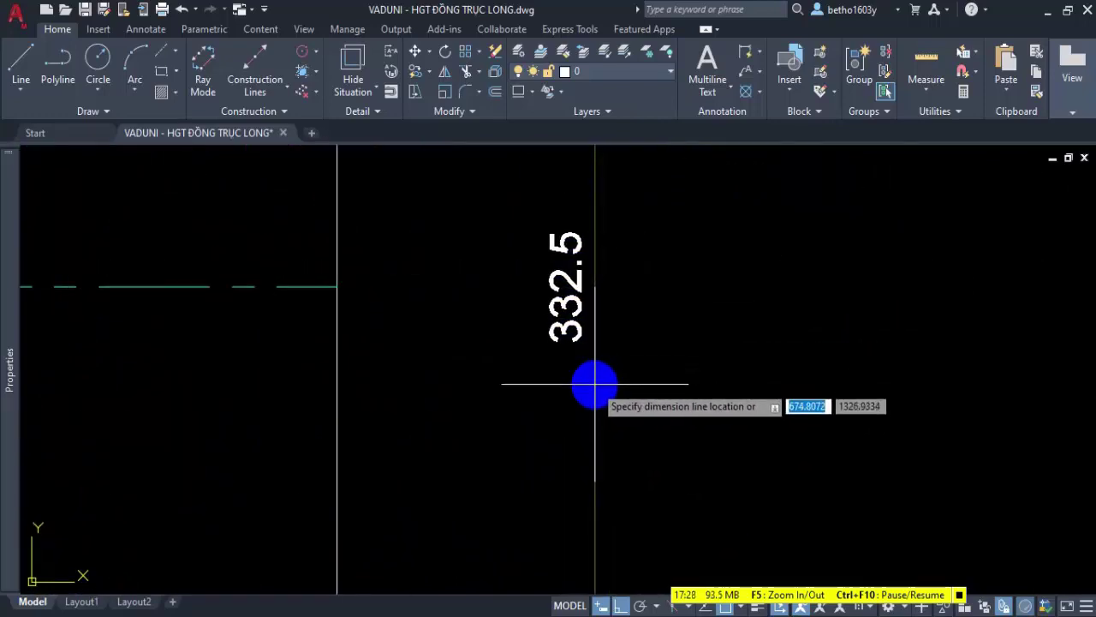
pyautogui.scroll(-2, 595, 386)
pyautogui.scroll(-2, 543, 420)
pyautogui.scroll(-1, 568, 367)
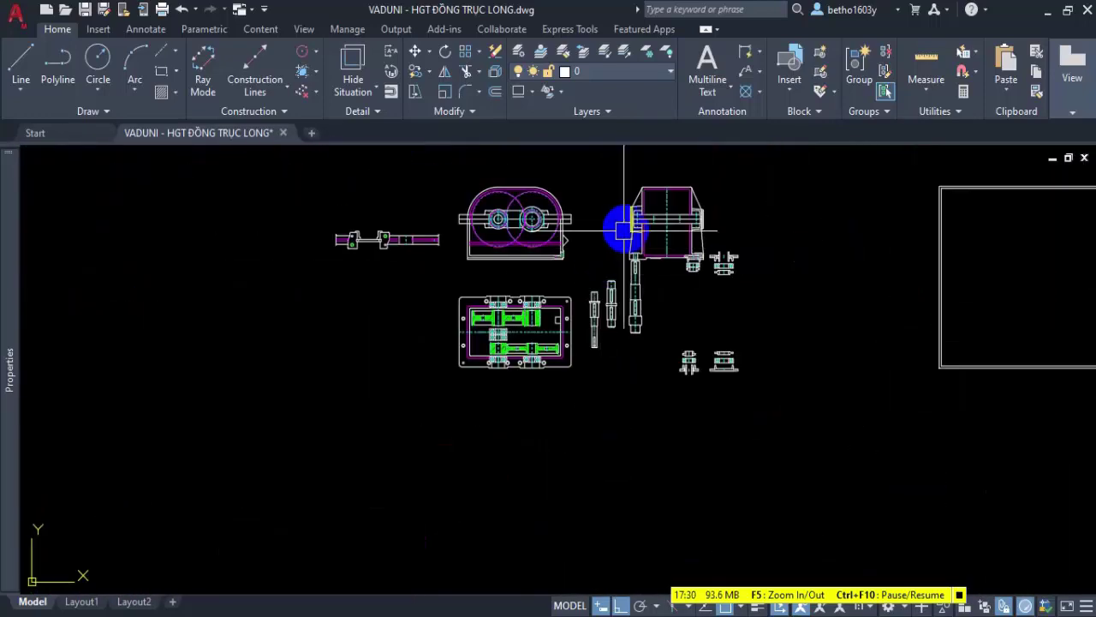
pyautogui.scroll(5, 622, 225)
pyautogui.scroll(-2, 635, 215)
pyautogui.click(624, 357)
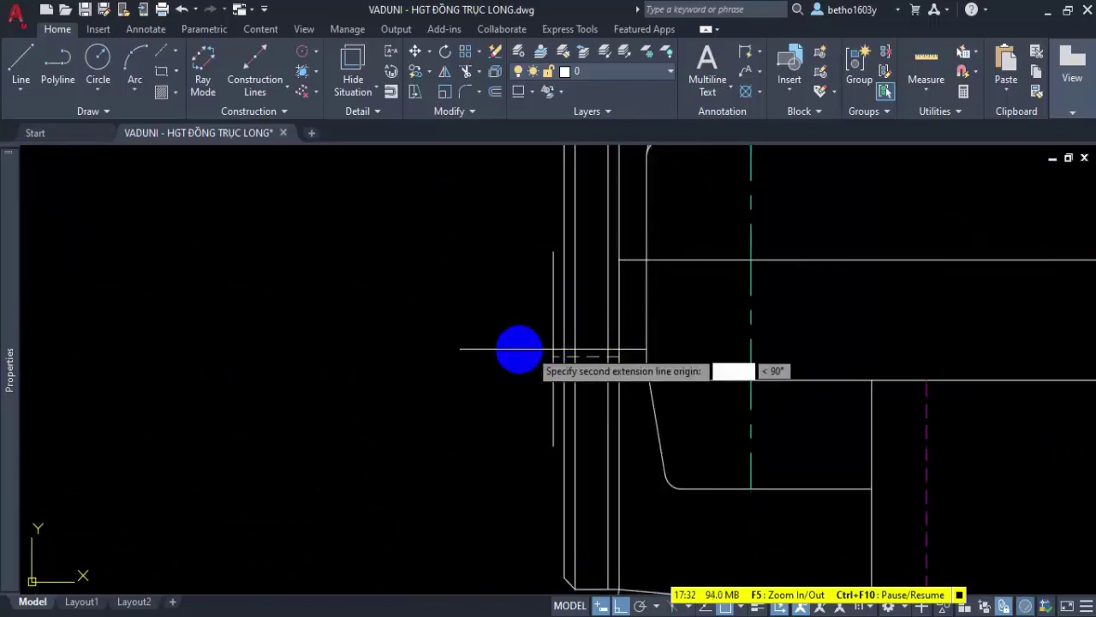
pyautogui.scroll(-2, 520, 347)
pyautogui.scroll(2, 876, 337)
pyautogui.scroll(2, 771, 343)
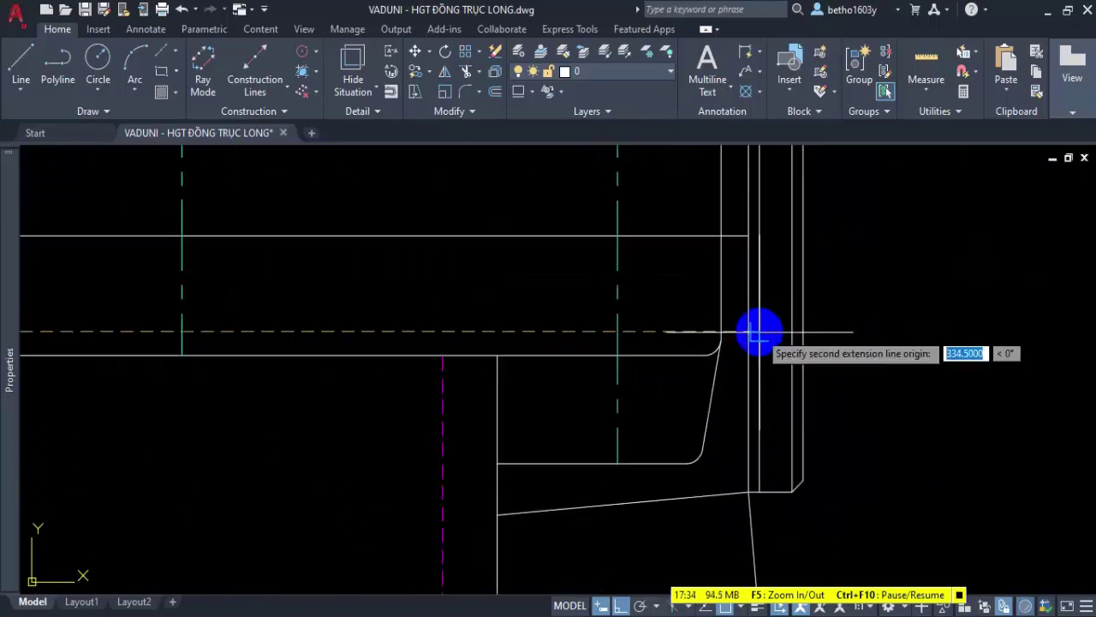
pyautogui.scroll(-2, 685, 351)
pyautogui.scroll(3, 612, 372)
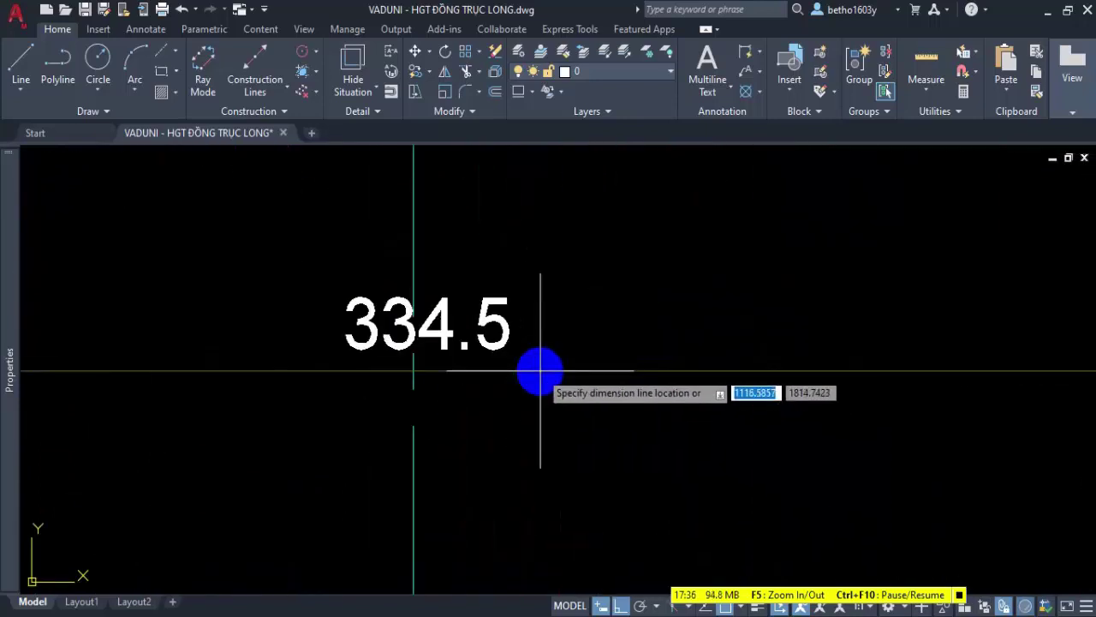
pyautogui.scroll(-2, 565, 343)
pyautogui.scroll(-2, 599, 313)
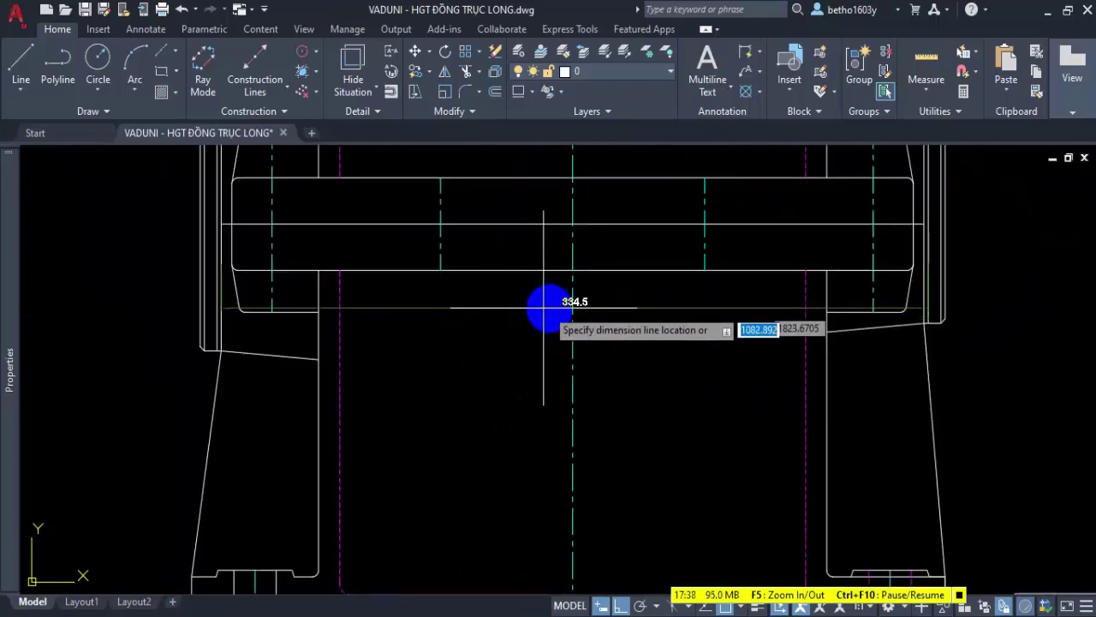
pyautogui.click(845, 299)
pyautogui.scroll(2, 920, 250)
# Step: Start another linear dimension for the 332.5 span from its right end
pyautogui.press('Return')
pyautogui.scroll(1, 932, 253)
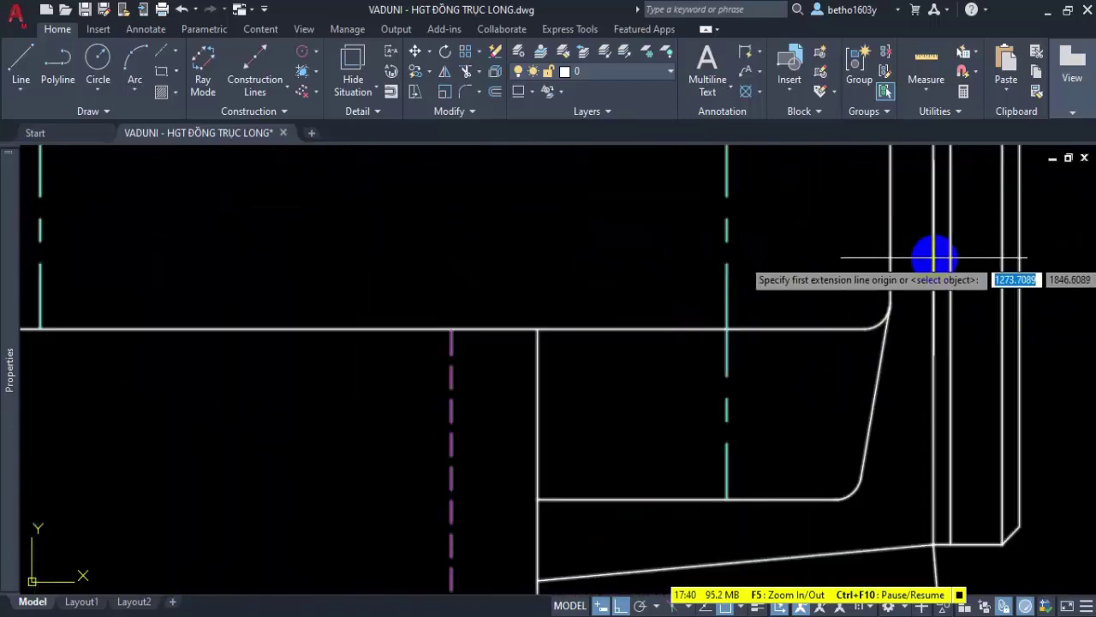
pyautogui.click(933, 258)
pyautogui.scroll(-2, 934, 258)
pyautogui.scroll(2, 257, 257)
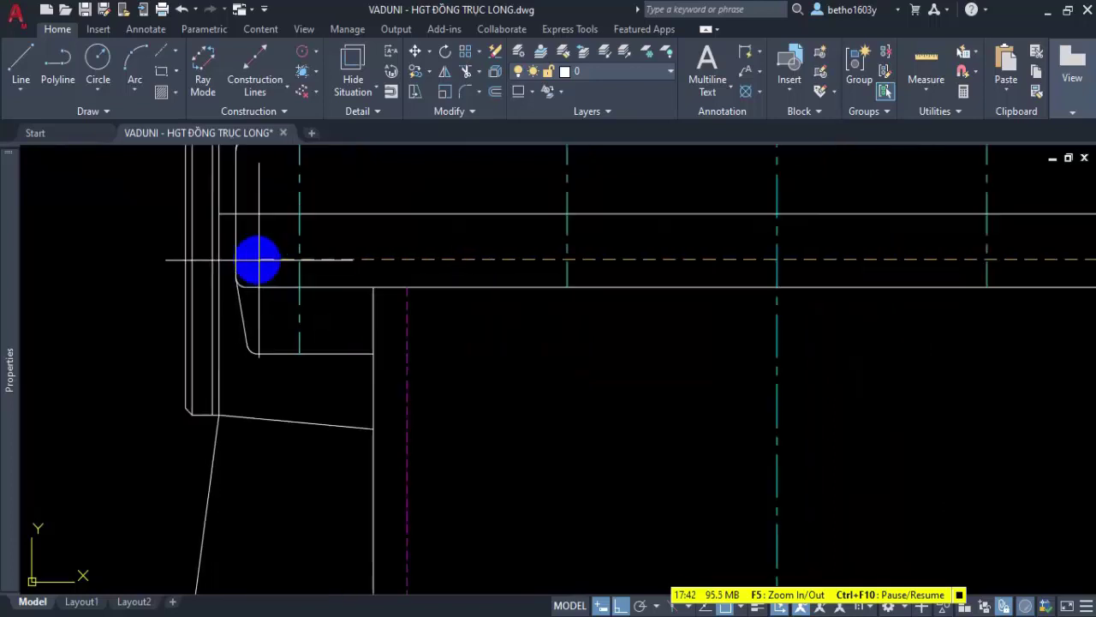
pyautogui.scroll(1, 203, 252)
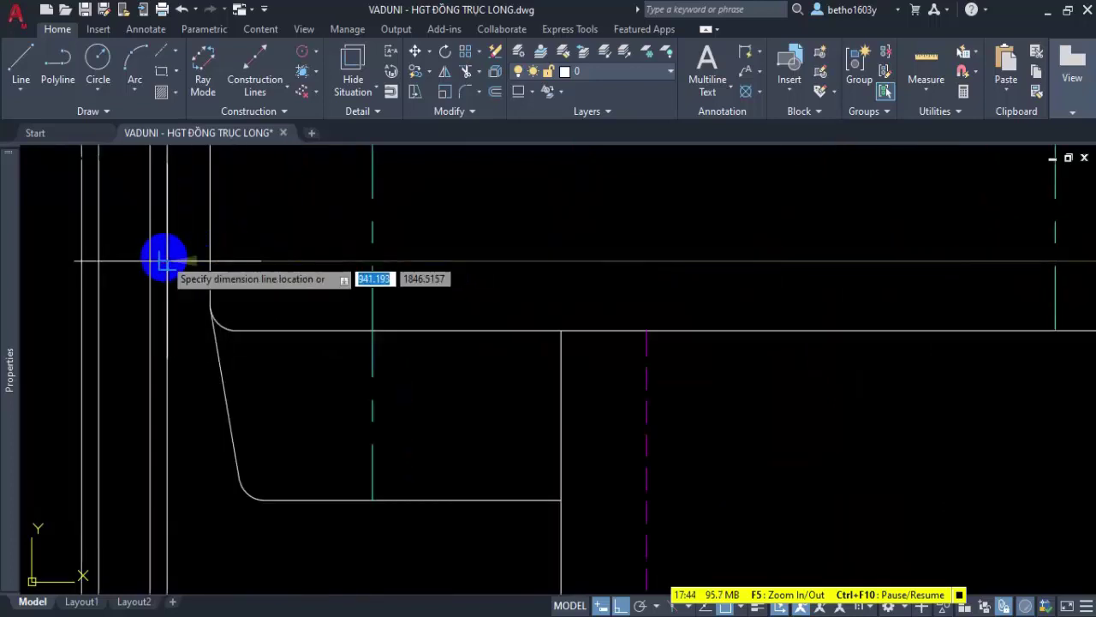
pyautogui.scroll(-2, 480, 251)
pyautogui.scroll(2, 899, 313)
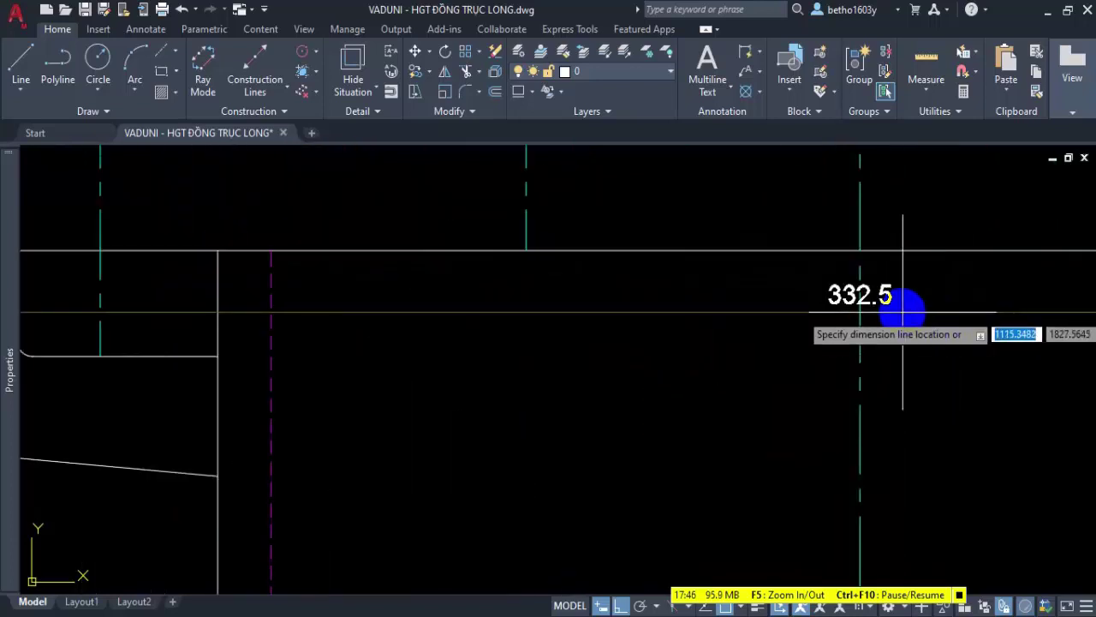
pyautogui.scroll(1, 903, 310)
pyautogui.scroll(-2, 874, 289)
pyautogui.scroll(-2, 840, 289)
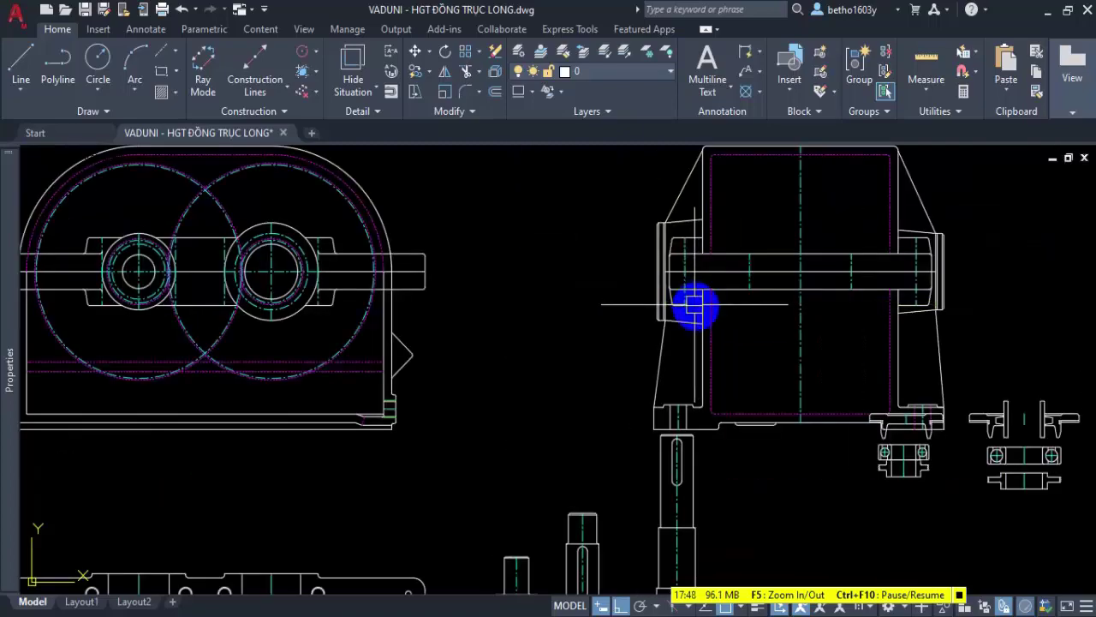
pyautogui.scroll(-1, 694, 304)
pyautogui.moveTo(734, 331); pyautogui.dragTo(636, 299, button='middle')
pyautogui.scroll(-2, 777, 239)
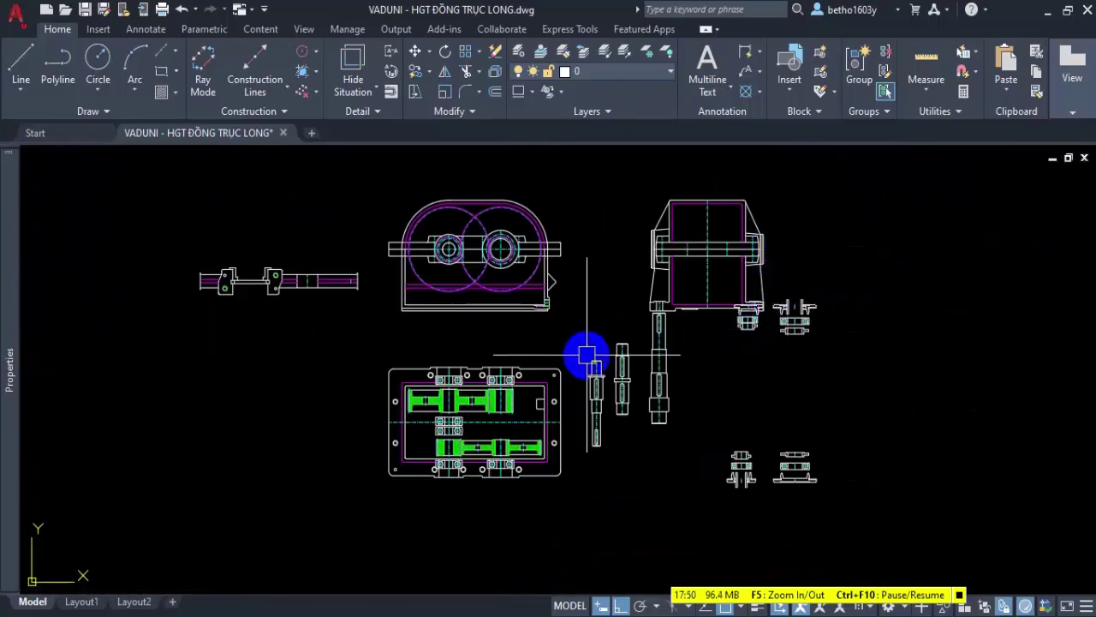
pyautogui.scroll(2, 443, 256)
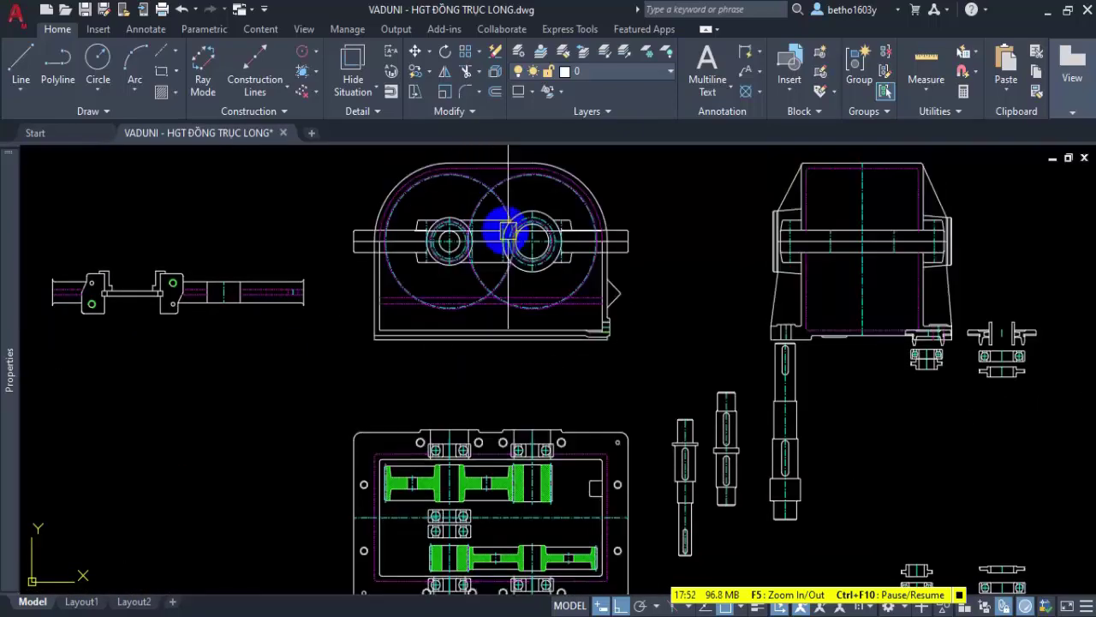
pyautogui.scroll(-2, 558, 232)
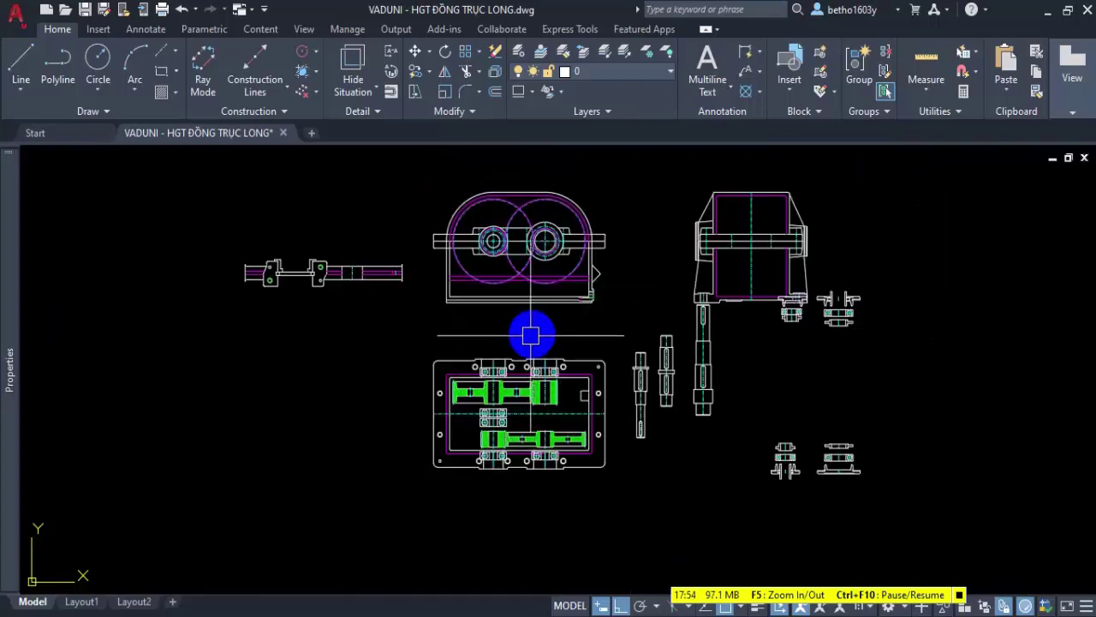
pyautogui.scroll(3, 526, 408)
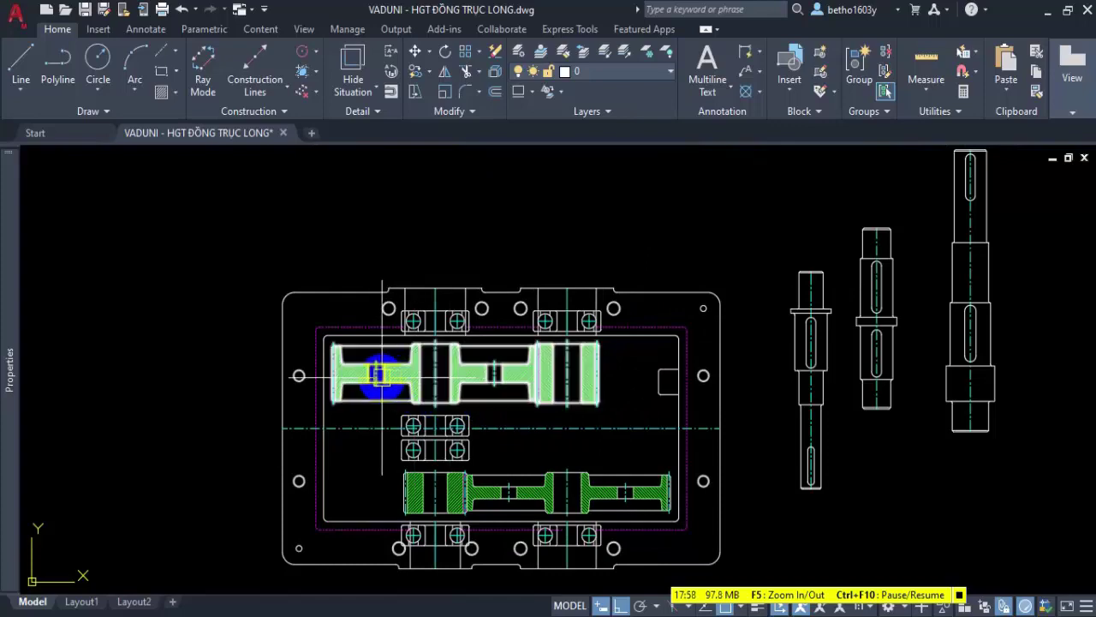
pyautogui.scroll(2, 464, 383)
pyautogui.moveTo(588, 409); pyautogui.dragTo(588, 294, button='middle')
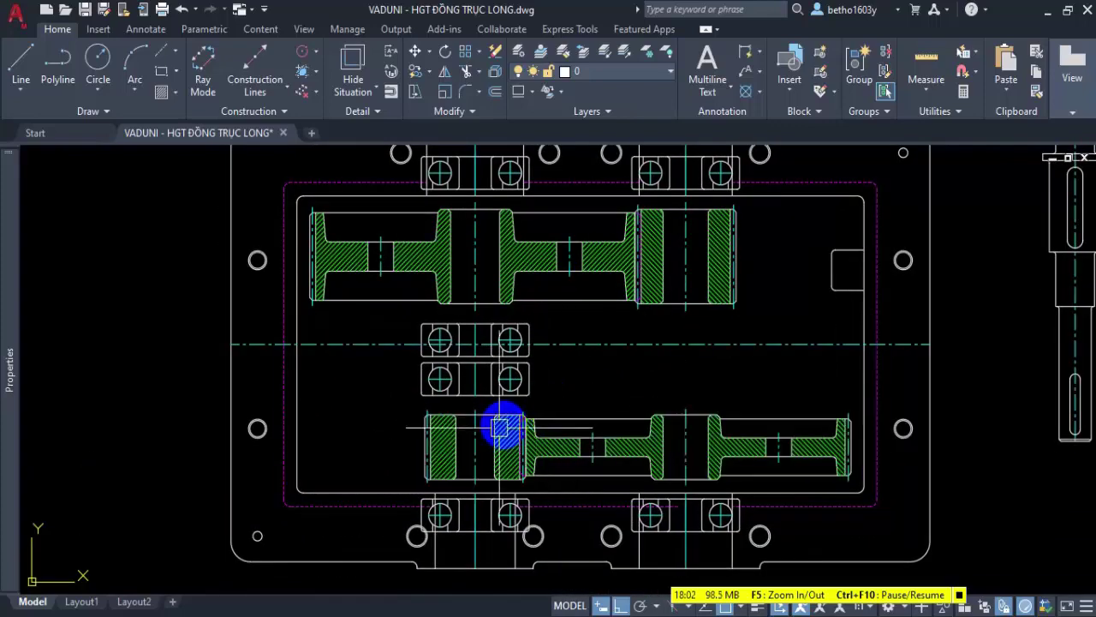
pyautogui.scroll(-2, 525, 426)
pyautogui.scroll(2, 519, 370)
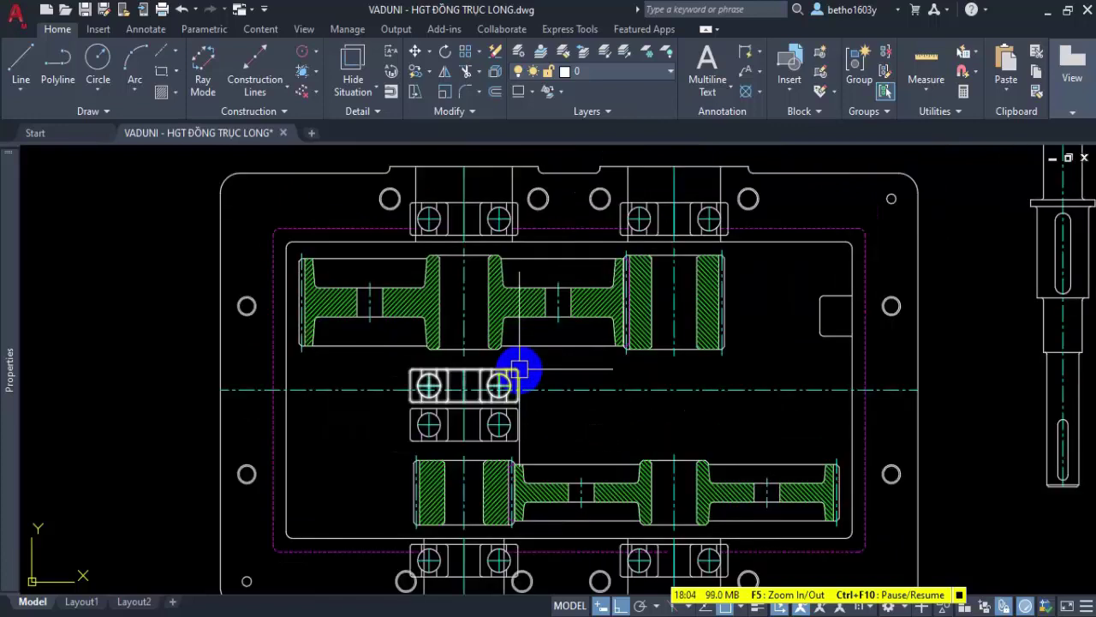